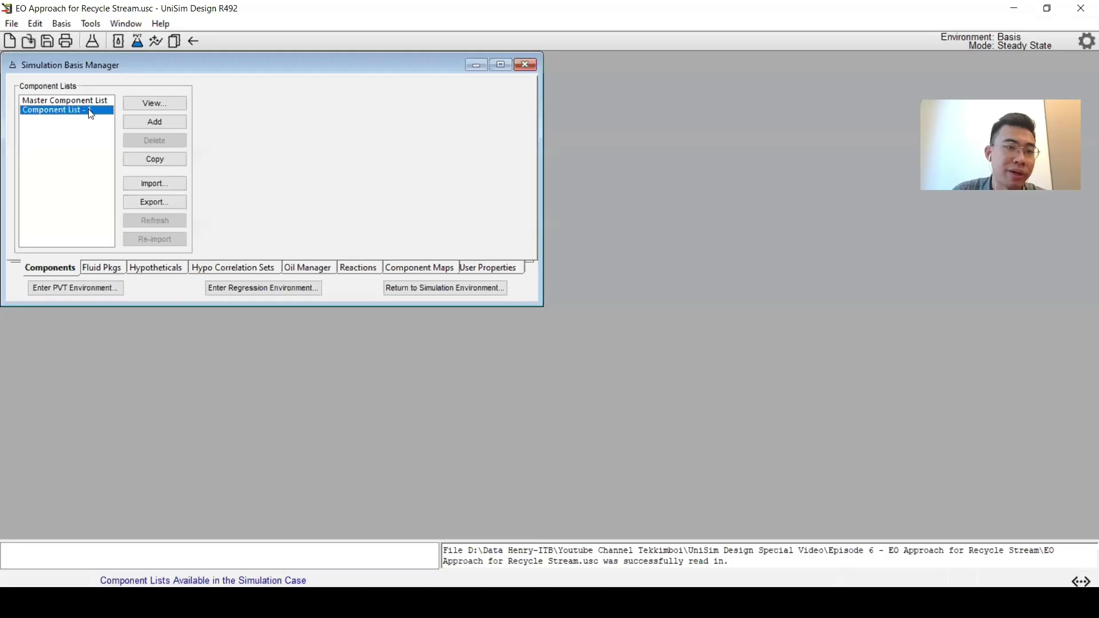
Review the selected components in Component List - 1 and the Basis-1 fluid package setup, and return to the simulation environment.
double_click(88, 112)
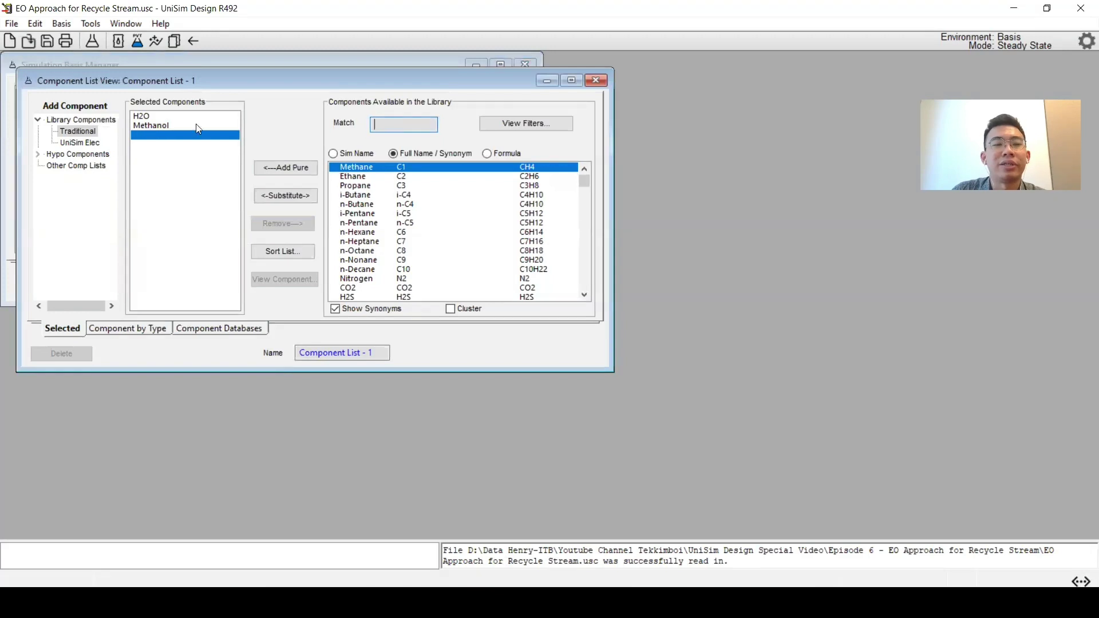
left_click(597, 80)
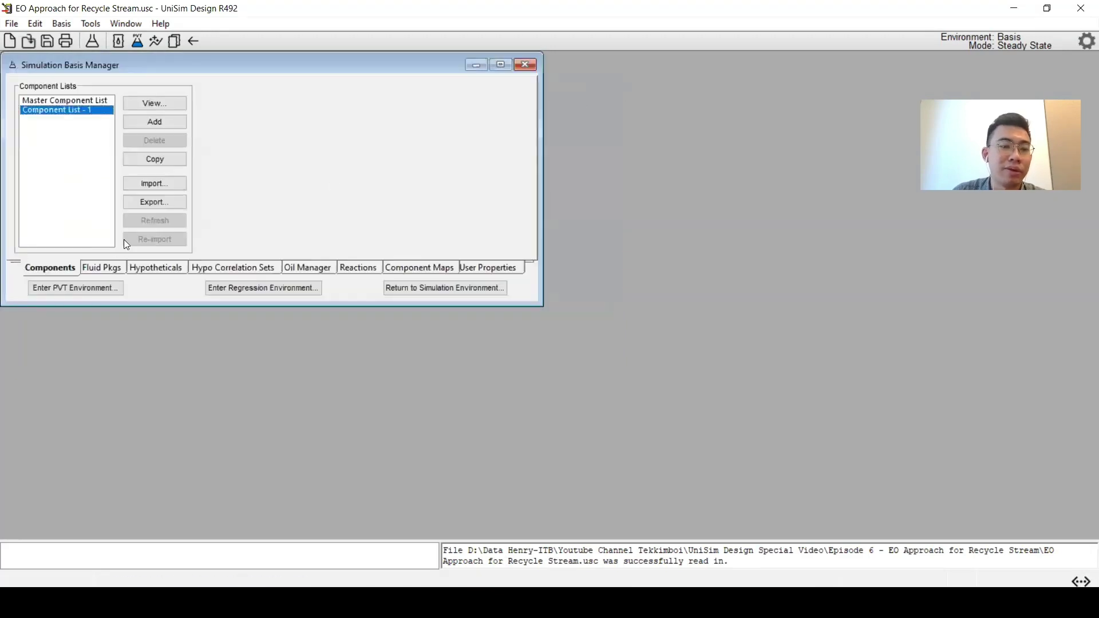
left_click(103, 267)
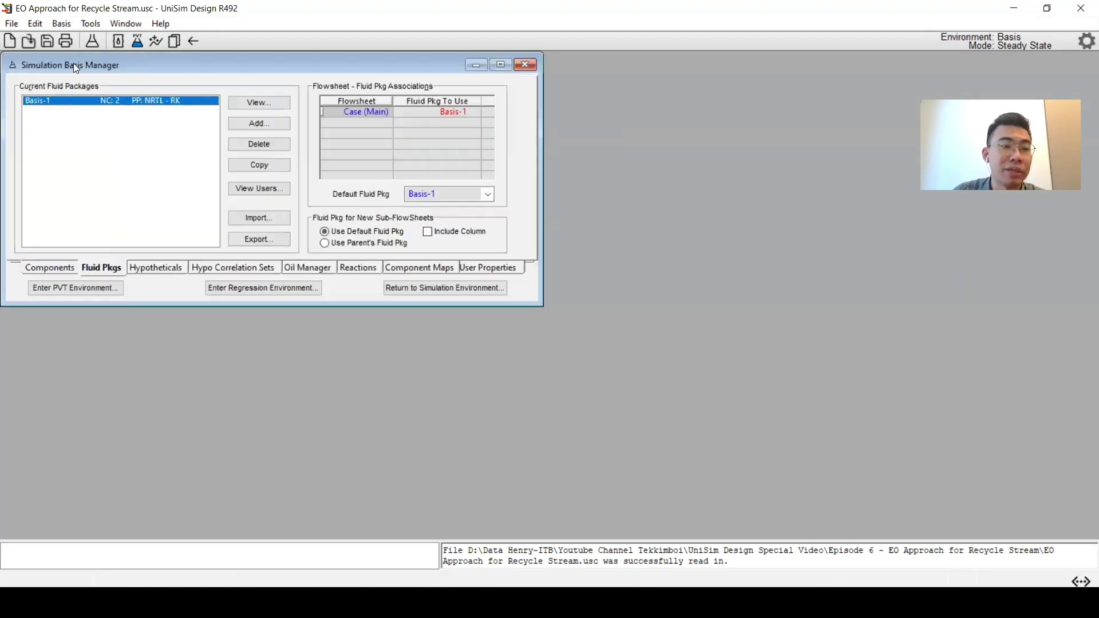
double_click(133, 103)
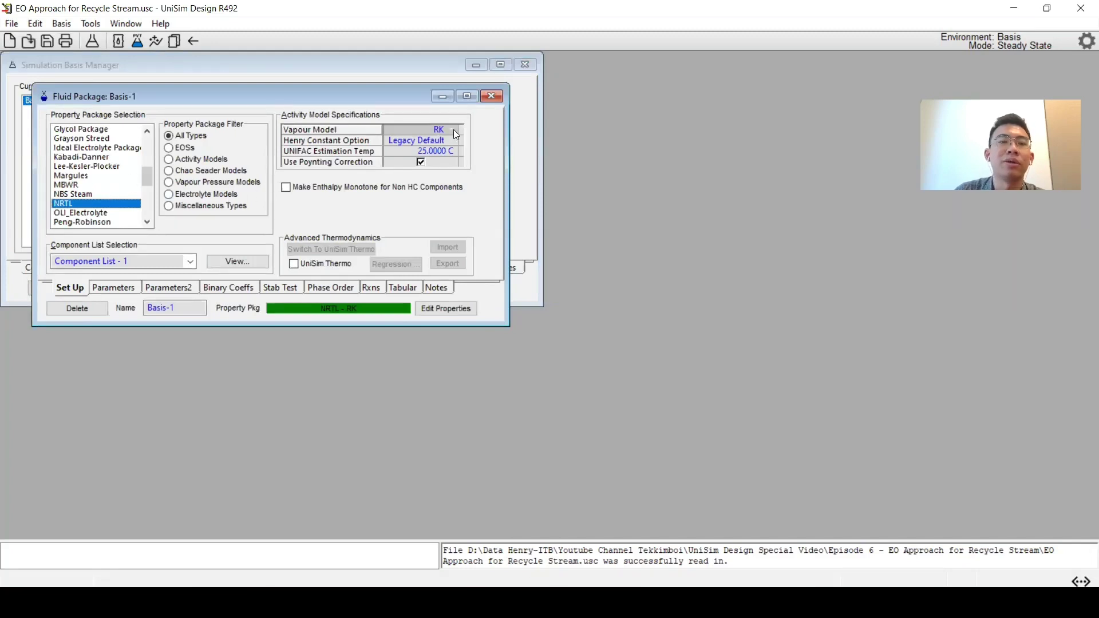
left_click(497, 95)
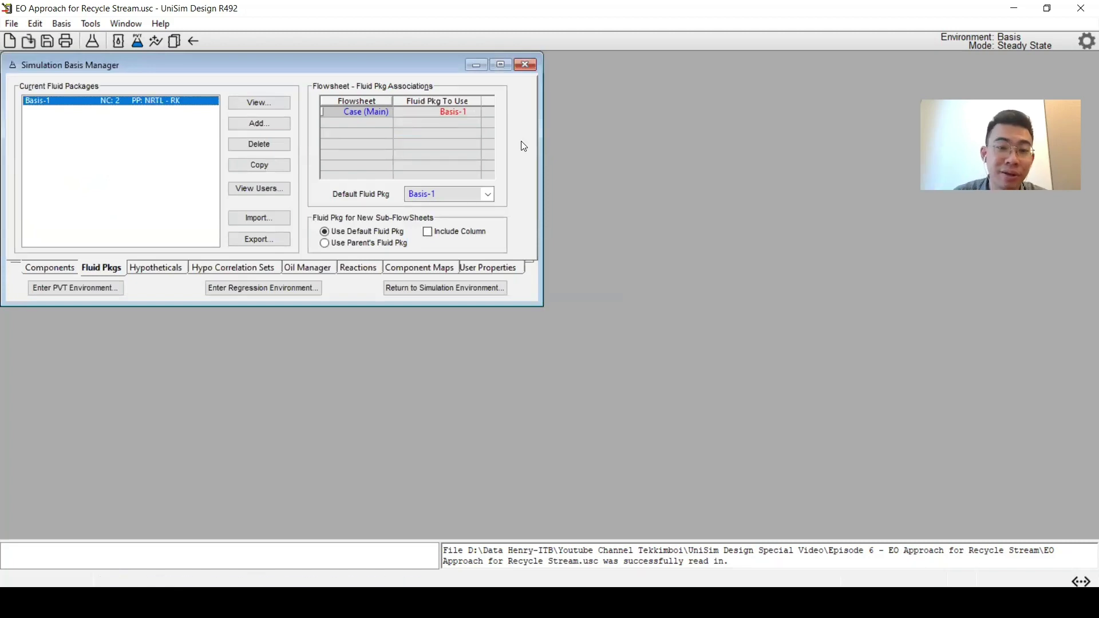
left_click(483, 293)
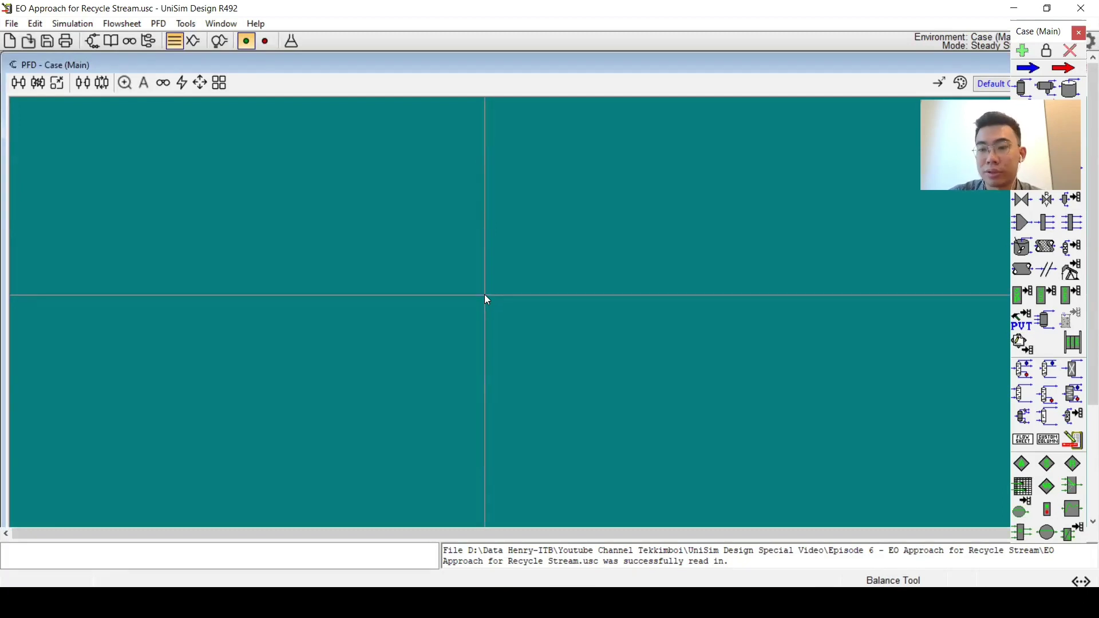
Add a separator to the flowsheet with inlet stream Feed, vapour outlet Vapor and liquid outlet Liq.
left_click(1025, 90)
left_click(288, 259)
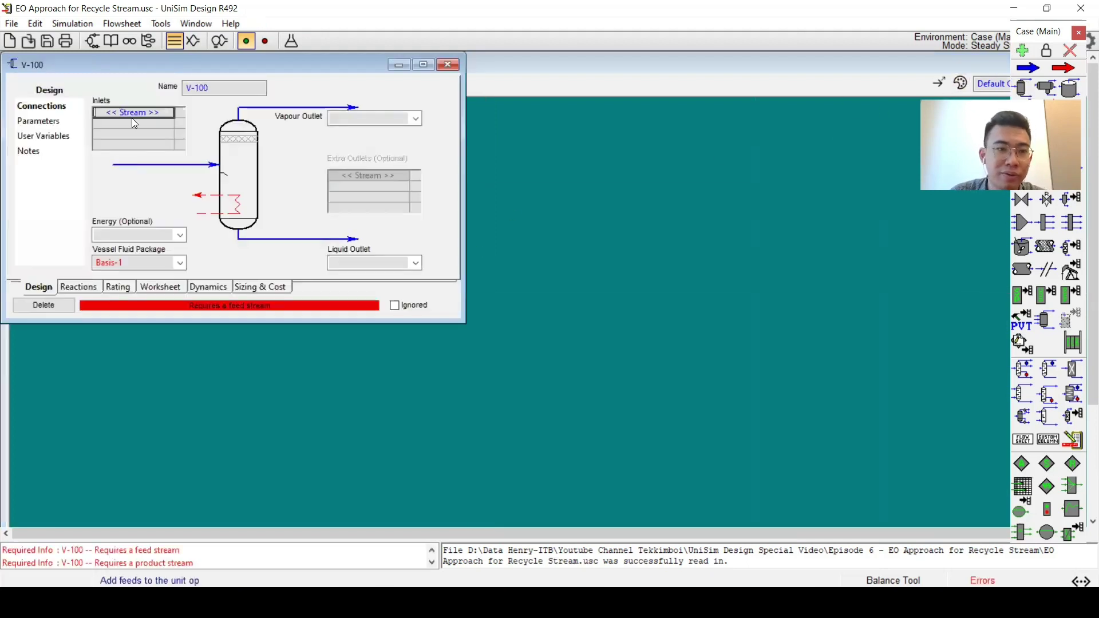
type("Feed")
key("Return")
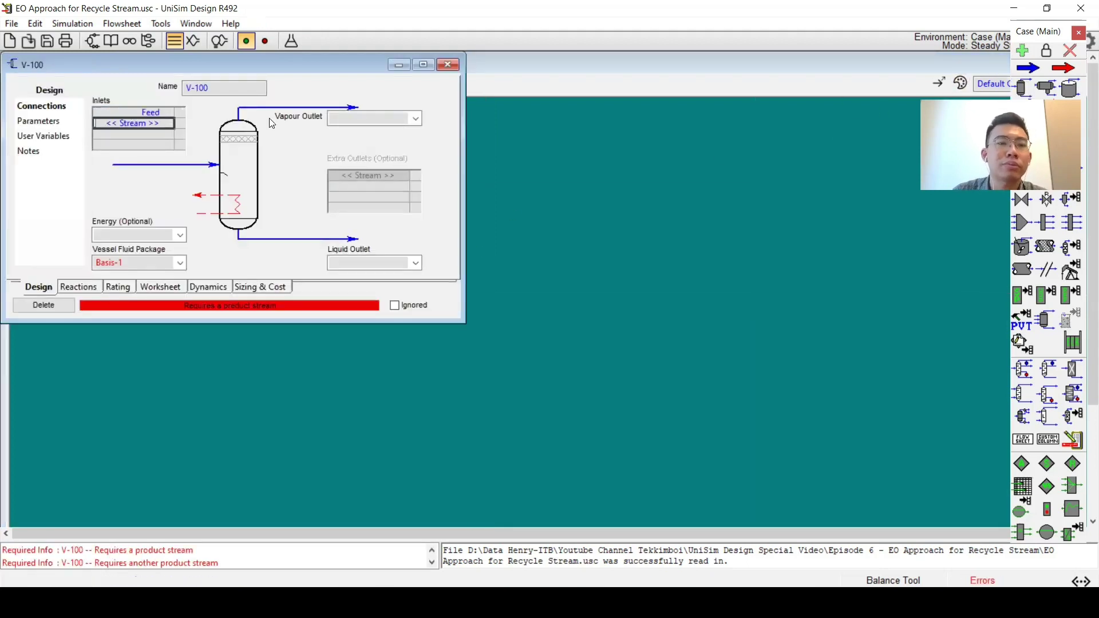
left_click(339, 124)
type("Vapor")
key("Return")
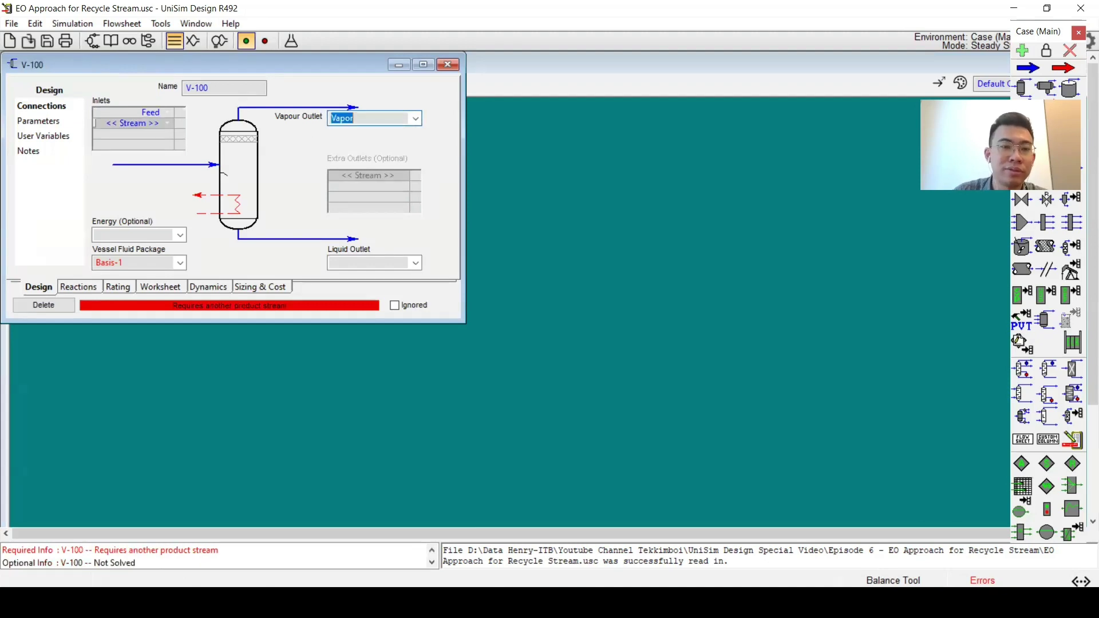
left_click(367, 263)
type("Liq")
key("Return")
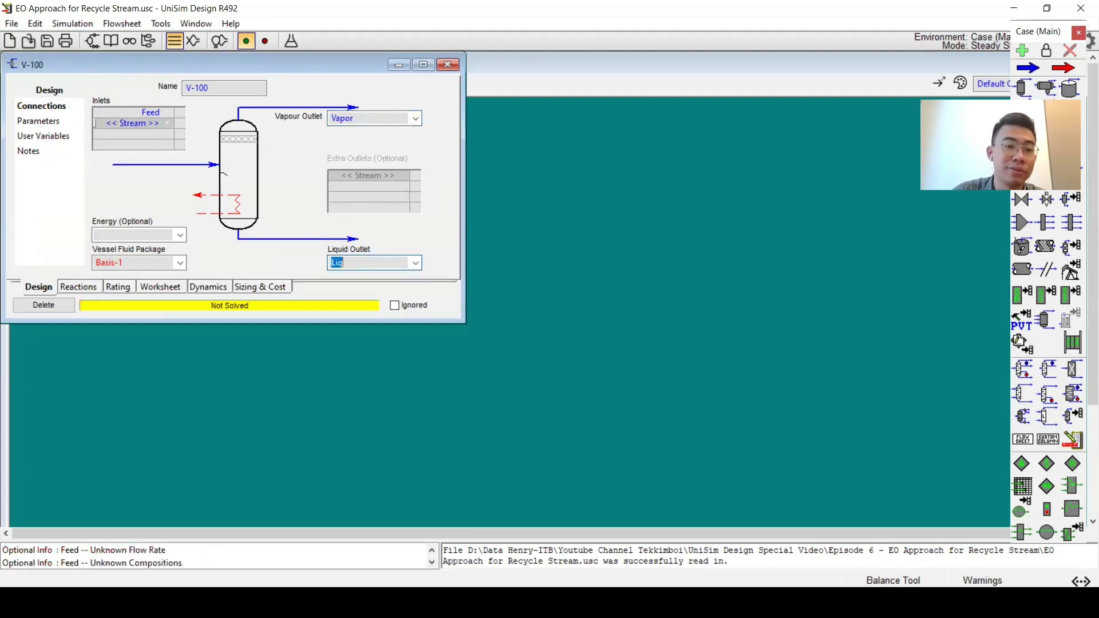
left_click(448, 64)
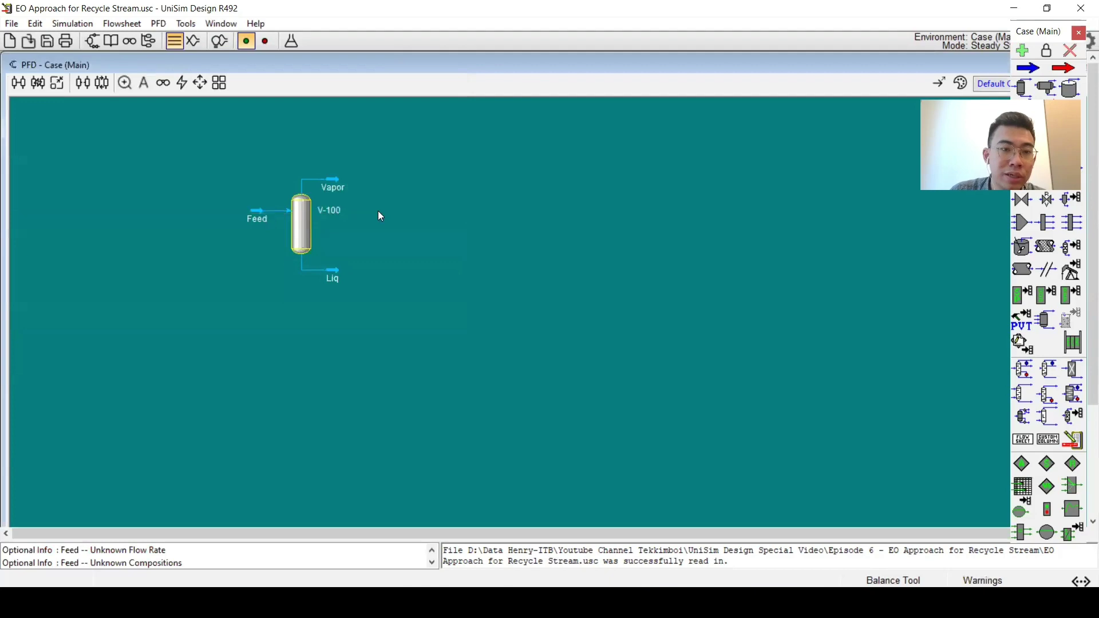
Set the Feed stream's temperature to 110 C, pressure to 300 kPa and mass flow to 1000 kg/h.
double_click(258, 221)
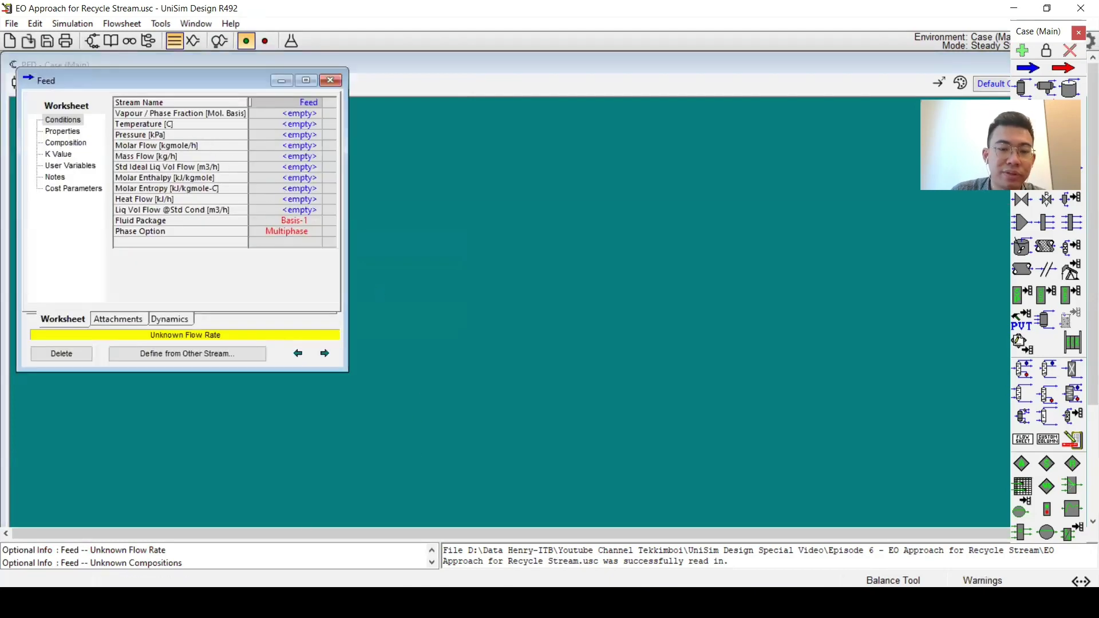
key("alt+Tab")
key("alt+Tab")
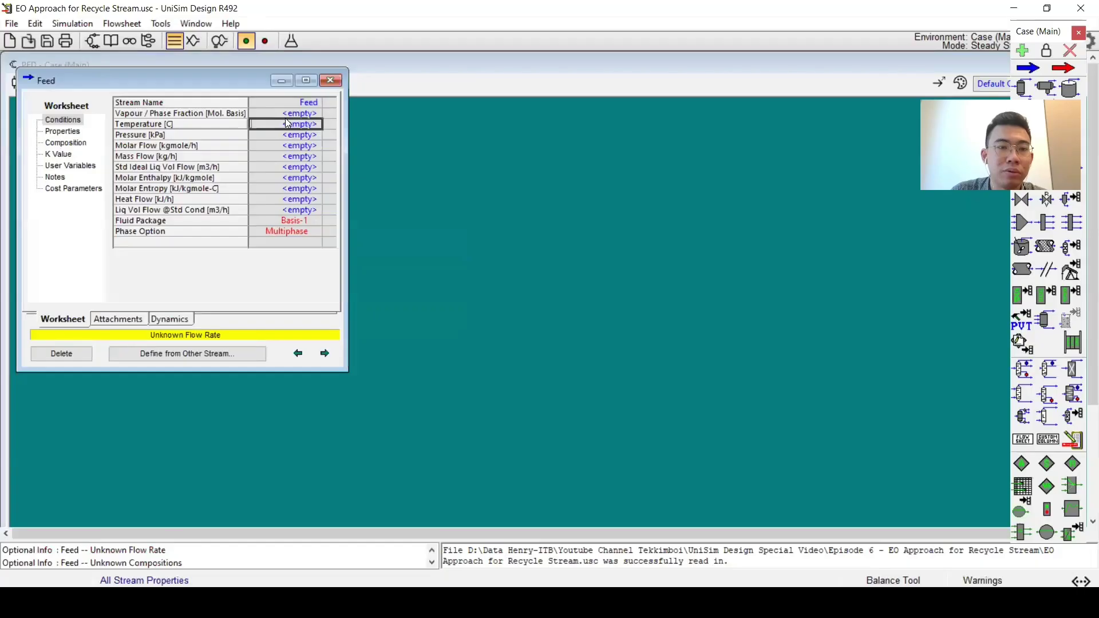
type("200")
key("Return")
key("Down")
type("1000")
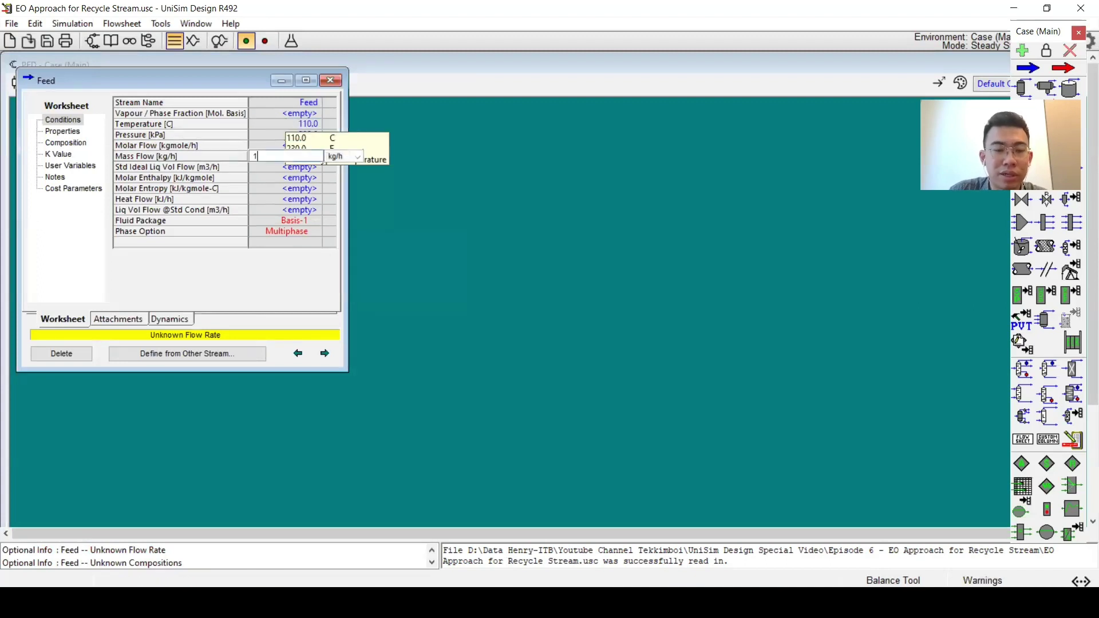
key("Return")
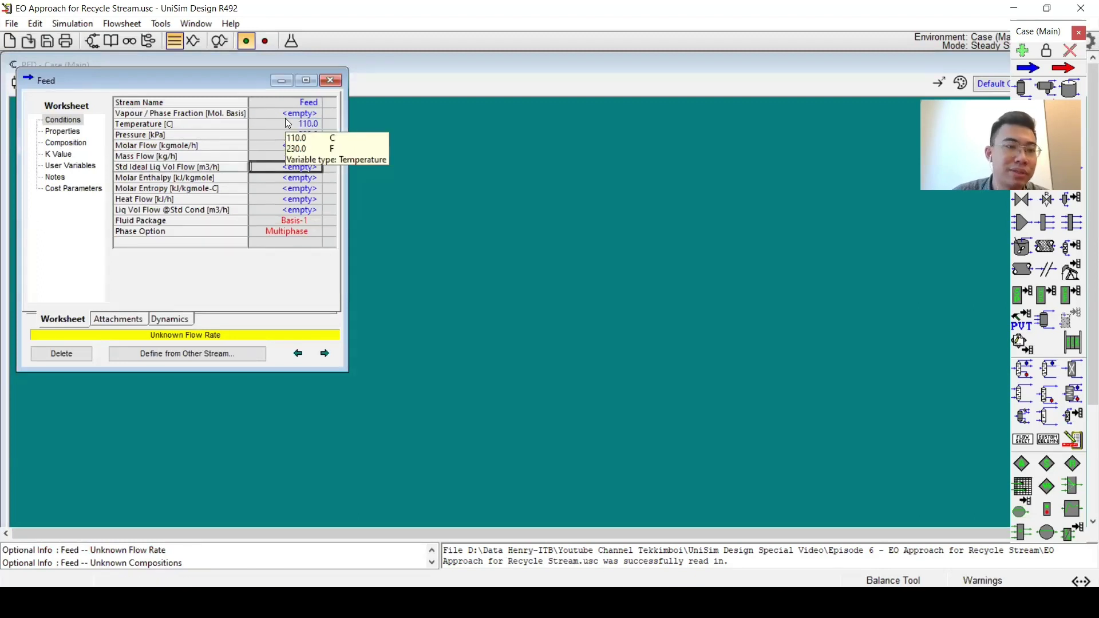
Define the Feed composition as mole fractions of 0.4 H2O and 0.6 Methanol, checking the reference PFD in the PDF reader.
left_click(65, 142)
key("alt+Tab")
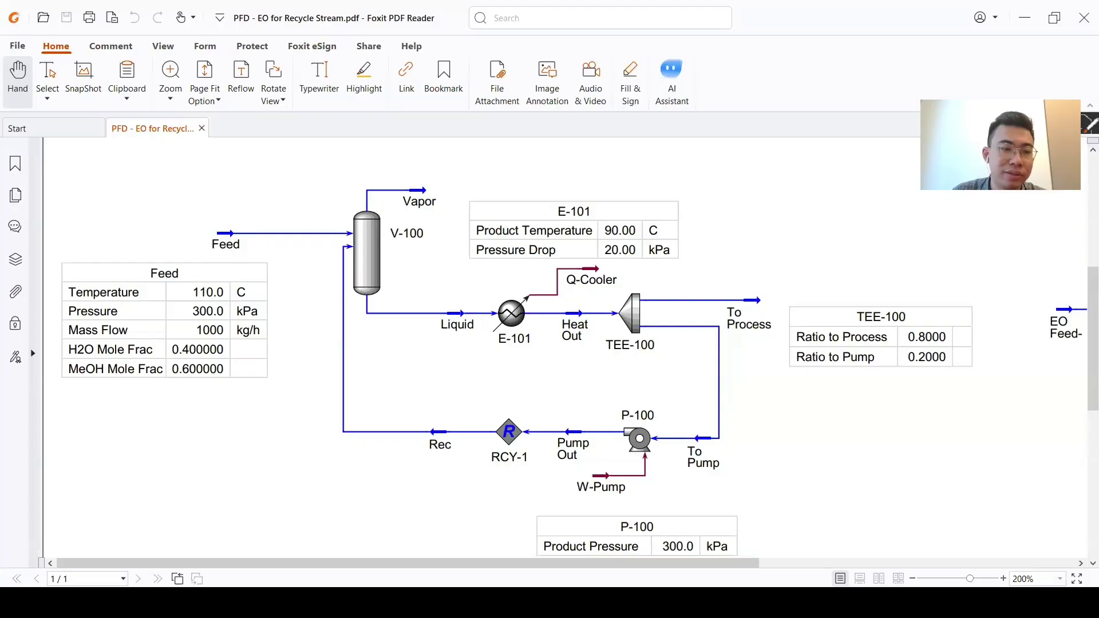
key("alt+Tab")
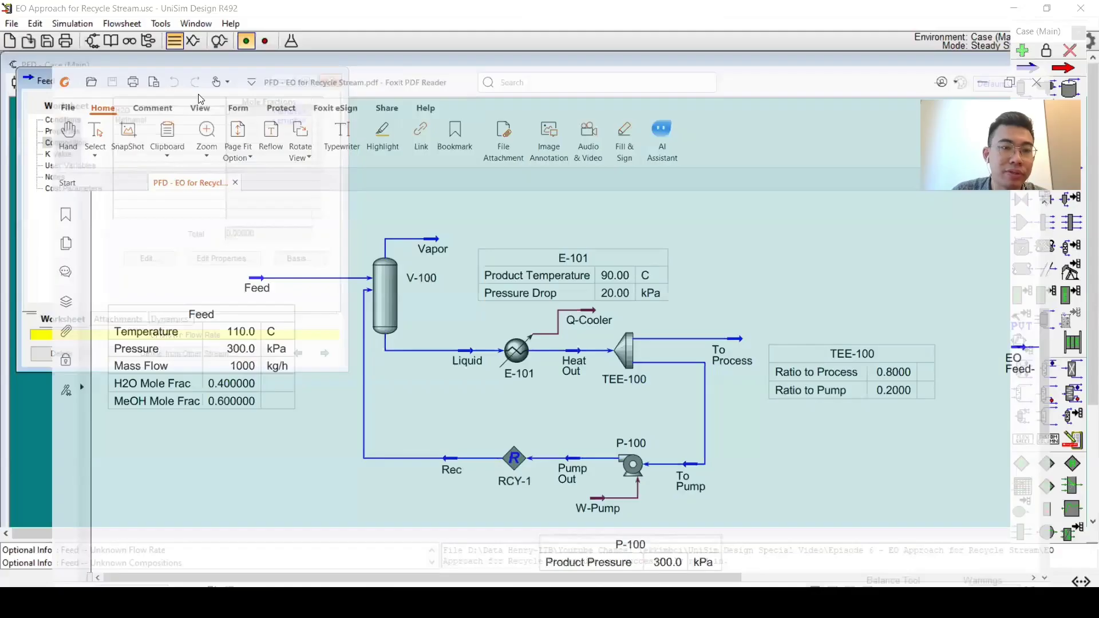
type("0.4")
key("Return")
type("0.6")
key("Return")
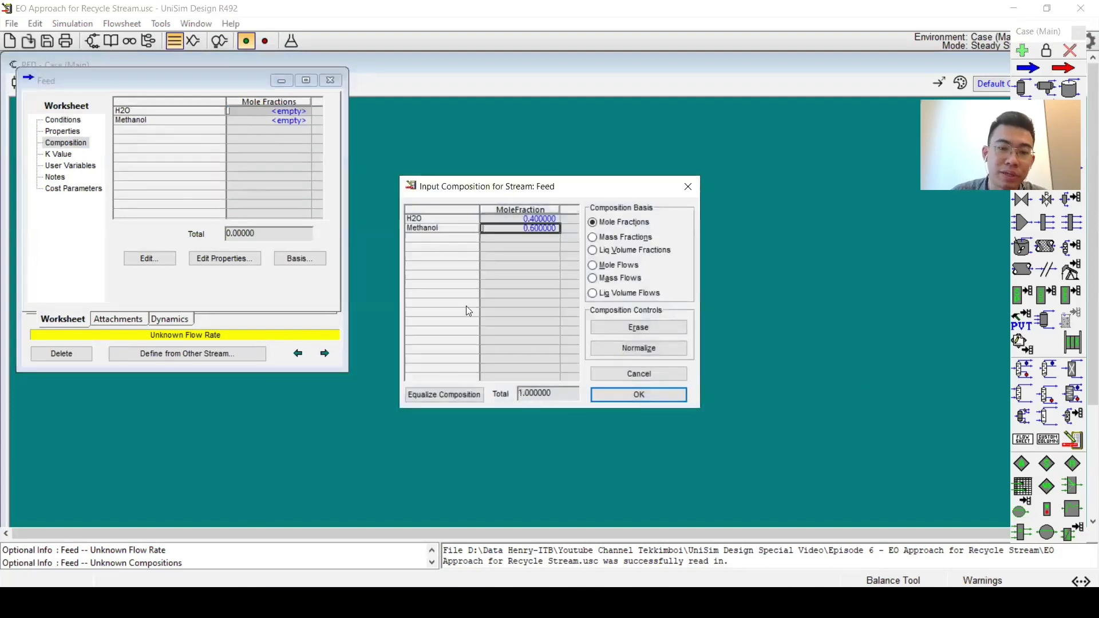
left_click(628, 391)
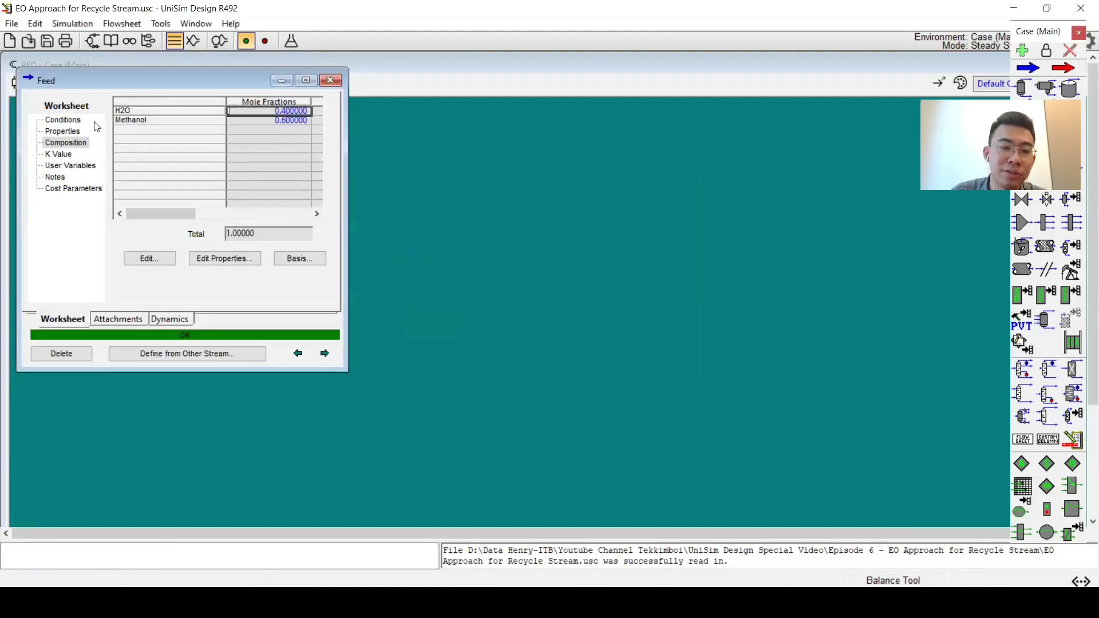
Review the calculated conditions of the Feed stream and look into the Vapor stream.
left_click(62, 121)
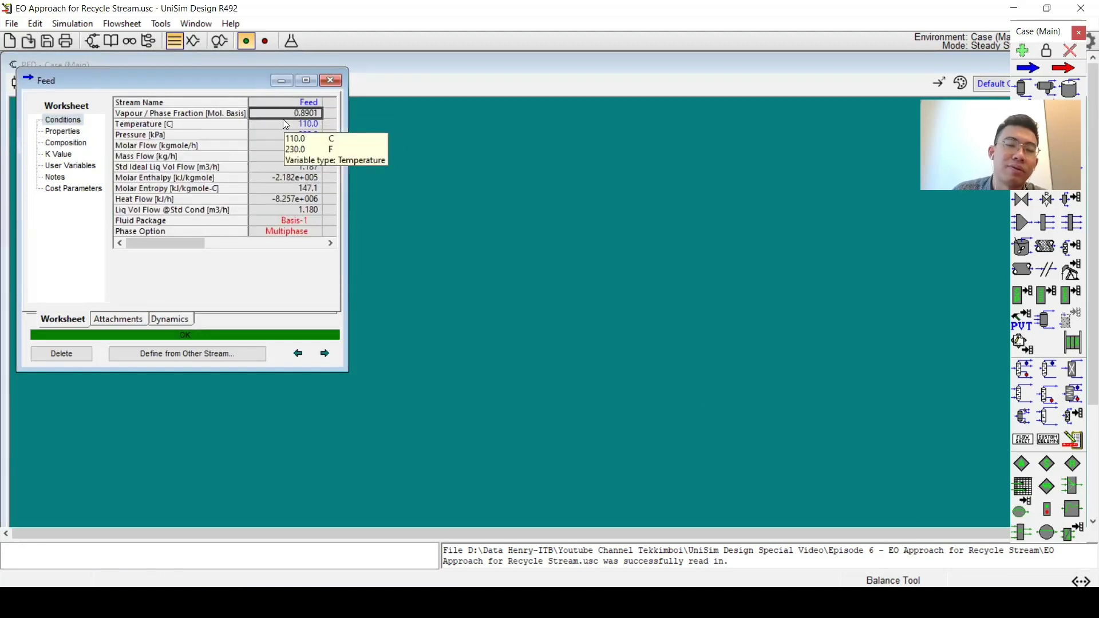
left_click(340, 86)
double_click(336, 184)
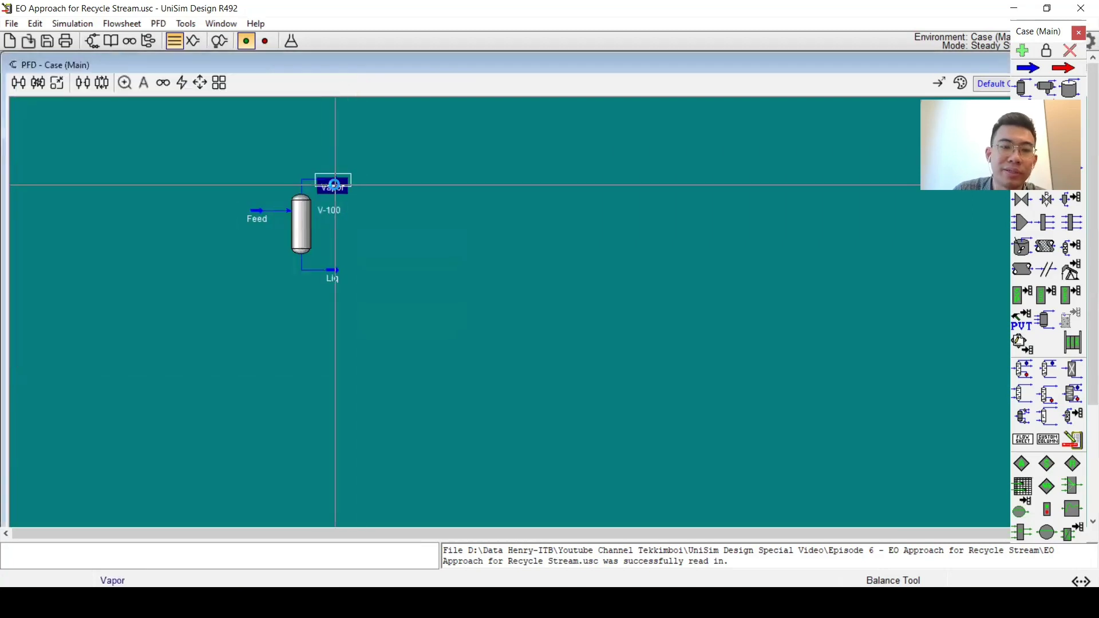
left_click(353, 94)
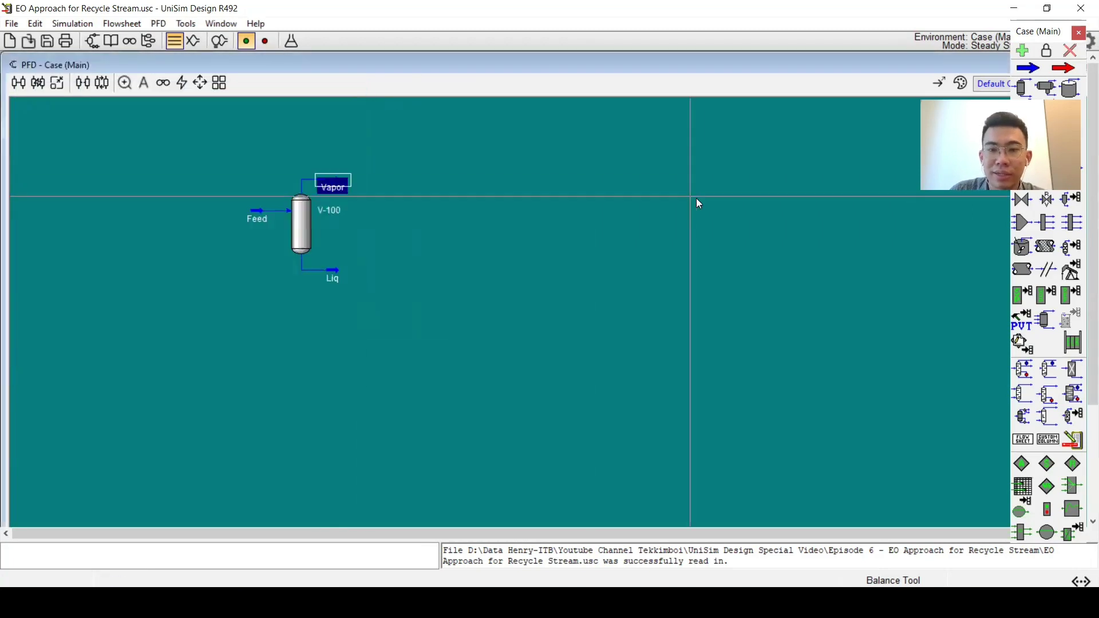
Place a cooler downstream of the separator's liquid outlet and connect Liq as its inlet stream.
left_click_drag(1045, 35, 860, 27)
left_click(871, 102)
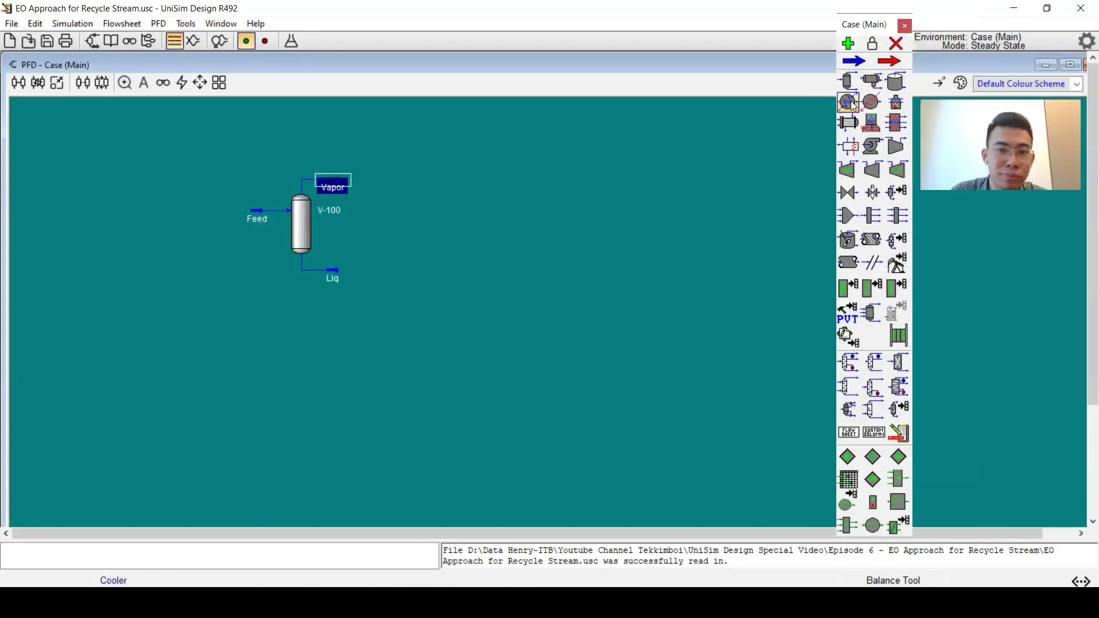
left_click(382, 271)
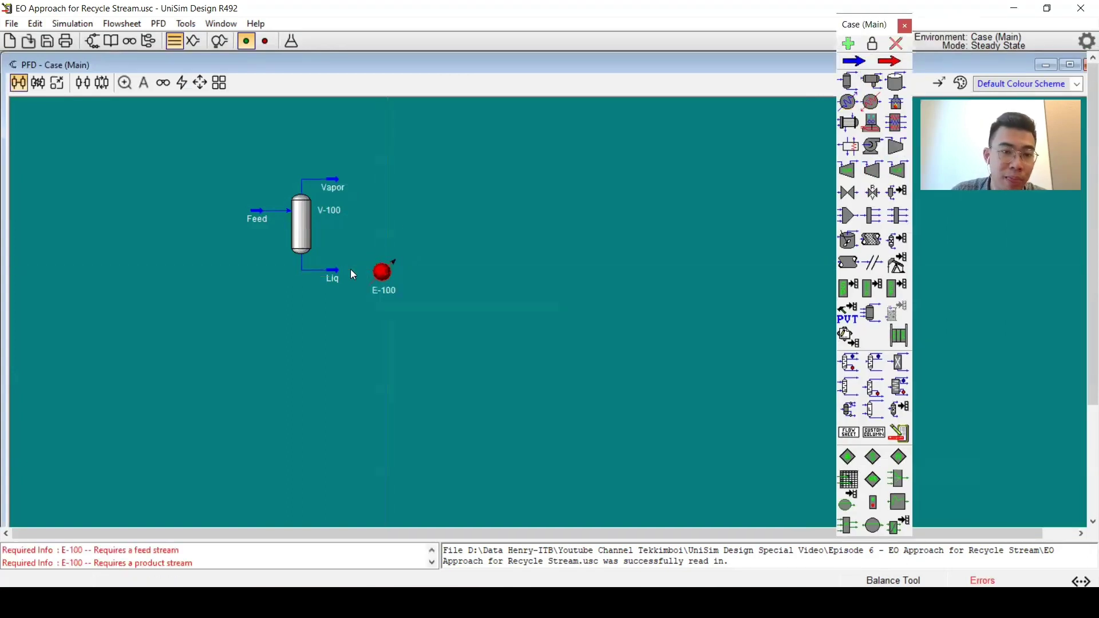
double_click(384, 272)
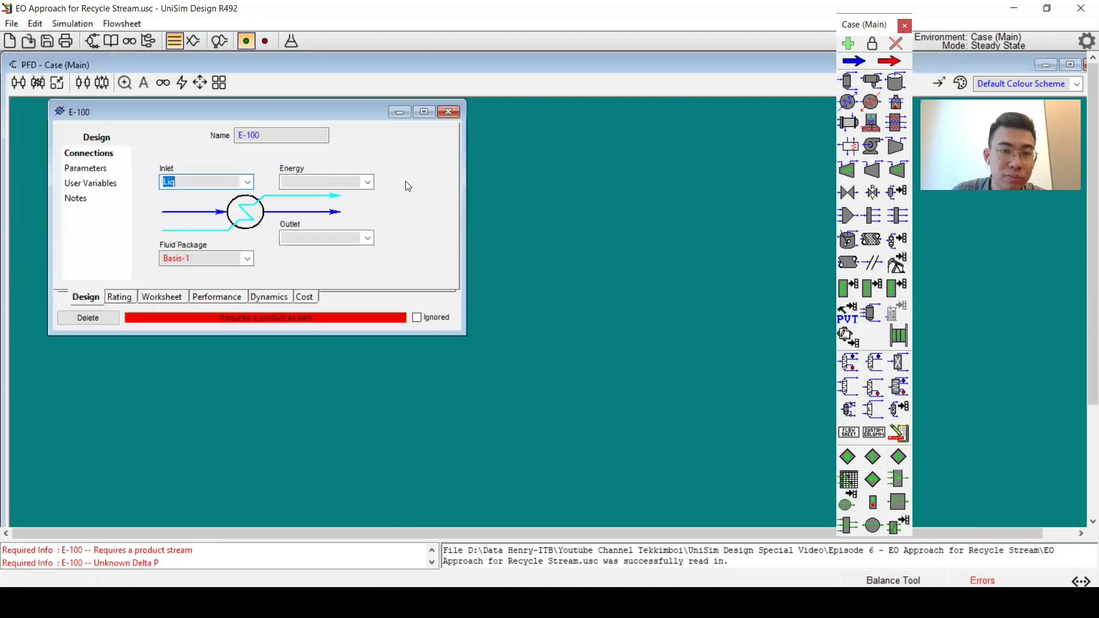
left_click(448, 111)
left_click_drag(344, 264, 398, 272)
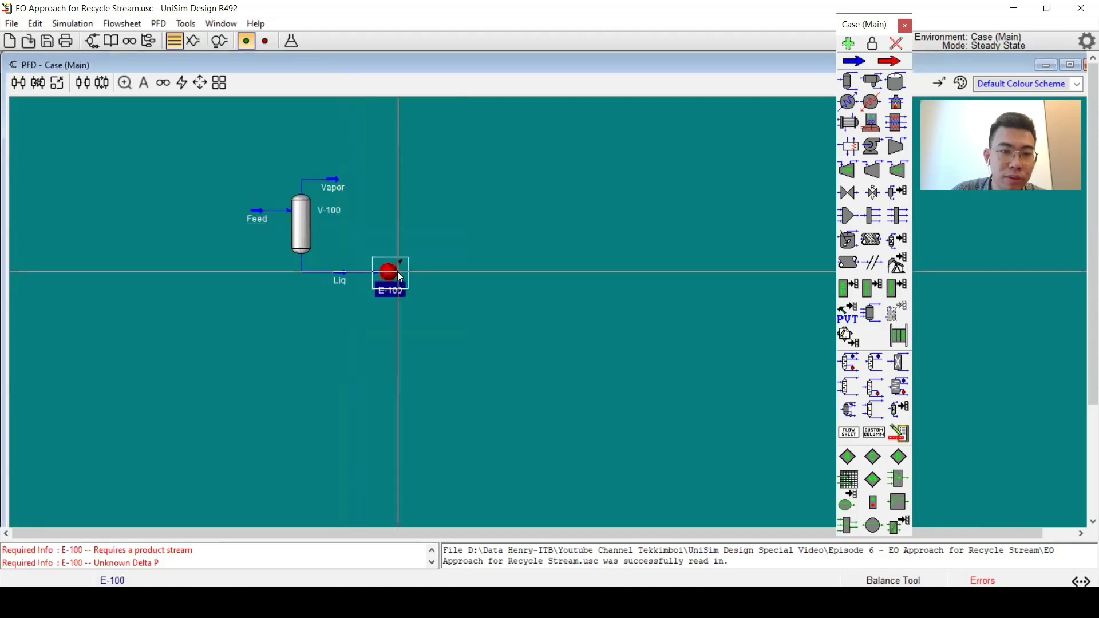
Give the cooler an outlet stream named Cooled Liq and an energy stream named Q-Cooler.
double_click(397, 272)
left_click(326, 256)
type("Cooled Liq")
key("Return")
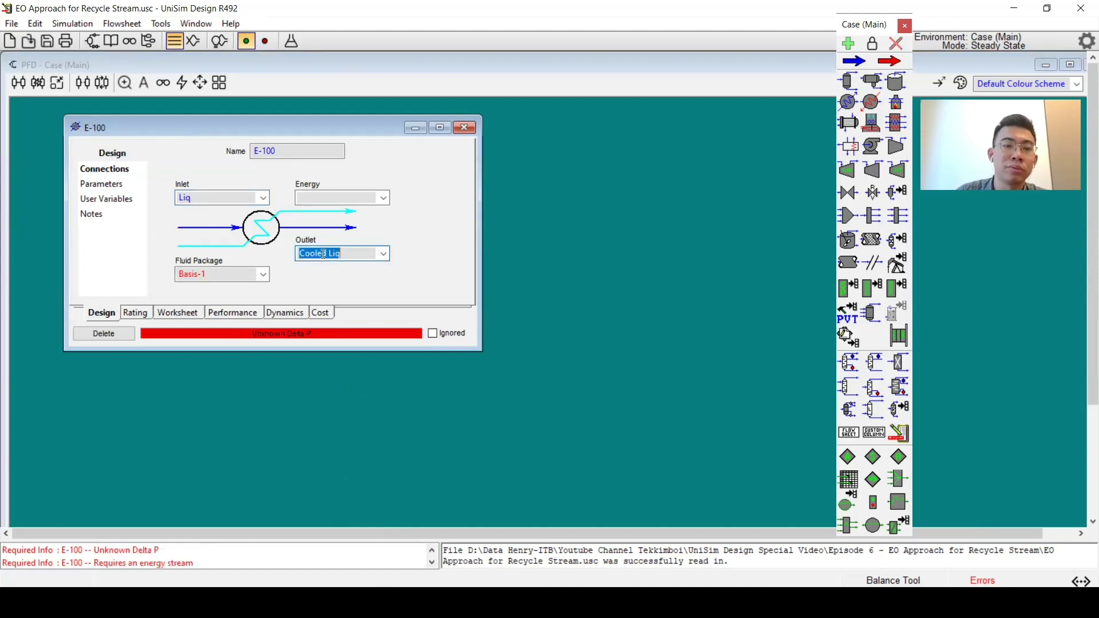
left_click(346, 196)
type("Q-Cool")
key("BackSpace")
key("BackSpace")
type("ooler")
key("Return")
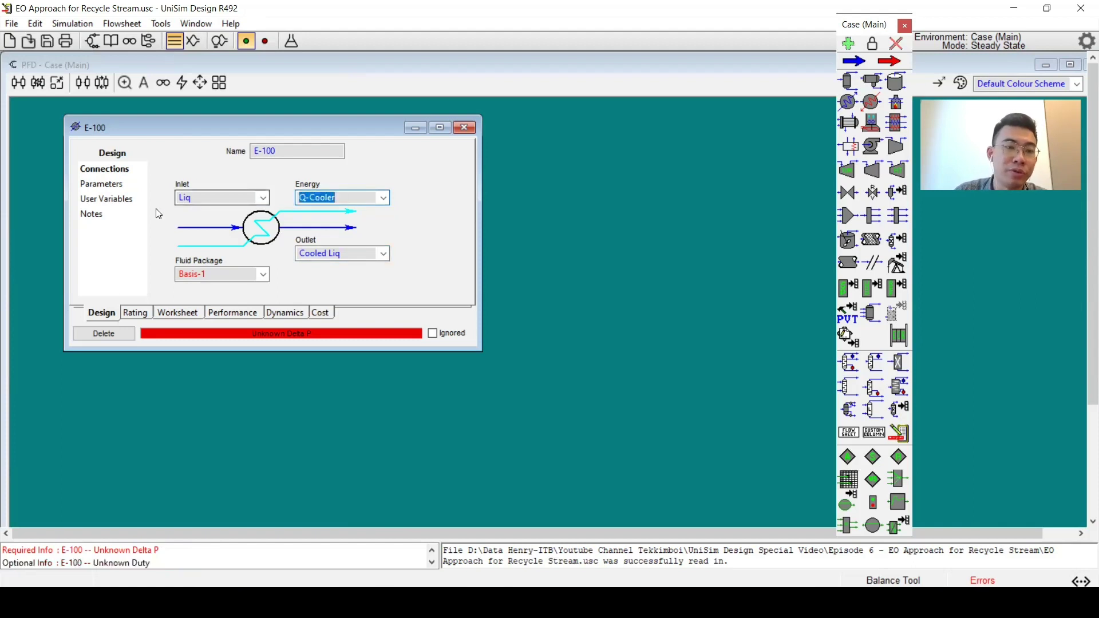
Set the cooler's pressure drop (Delta P) to 20 kPa.
left_click(103, 183)
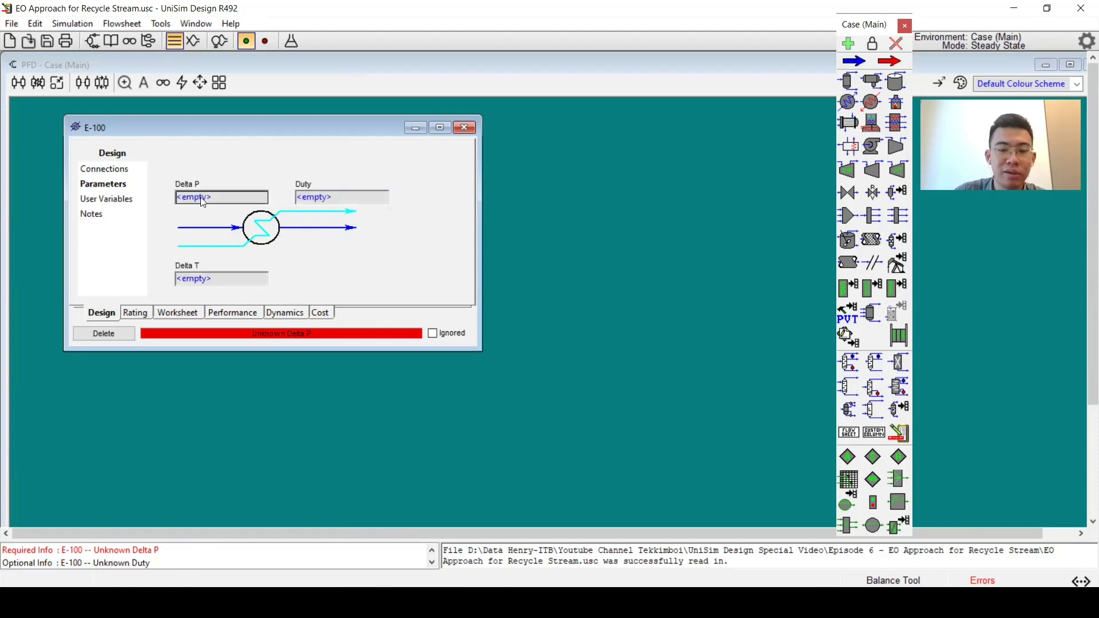
type("0")
key("Return")
Set the Cooled Liq outlet temperature to 90 C in the cooler's worksheet, as given in the reference PFD.
left_click(178, 314)
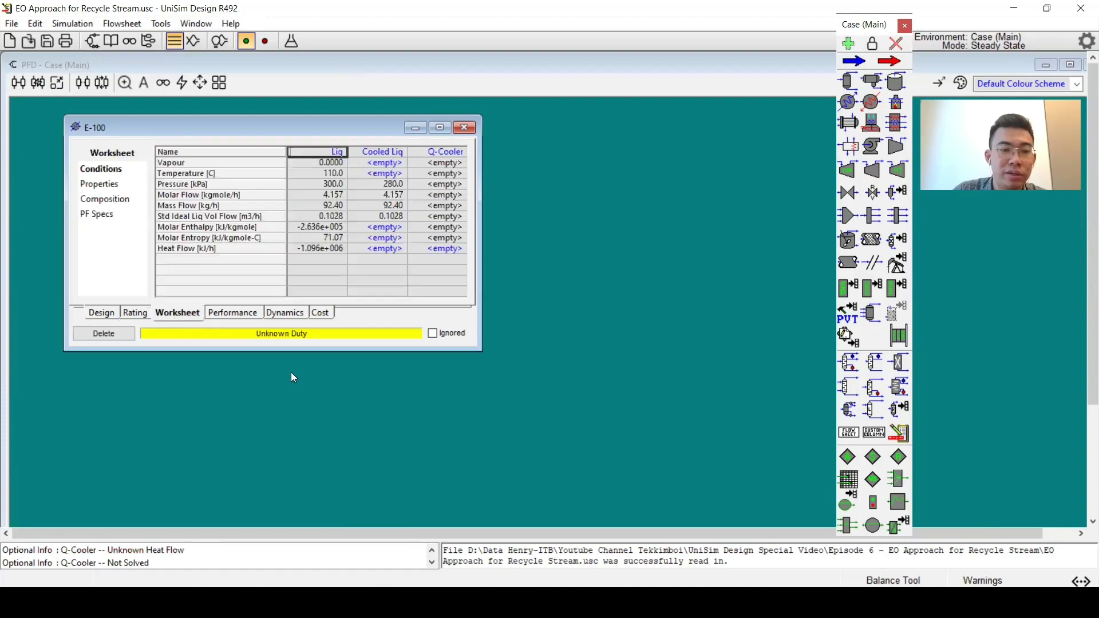
key("alt+Tab")
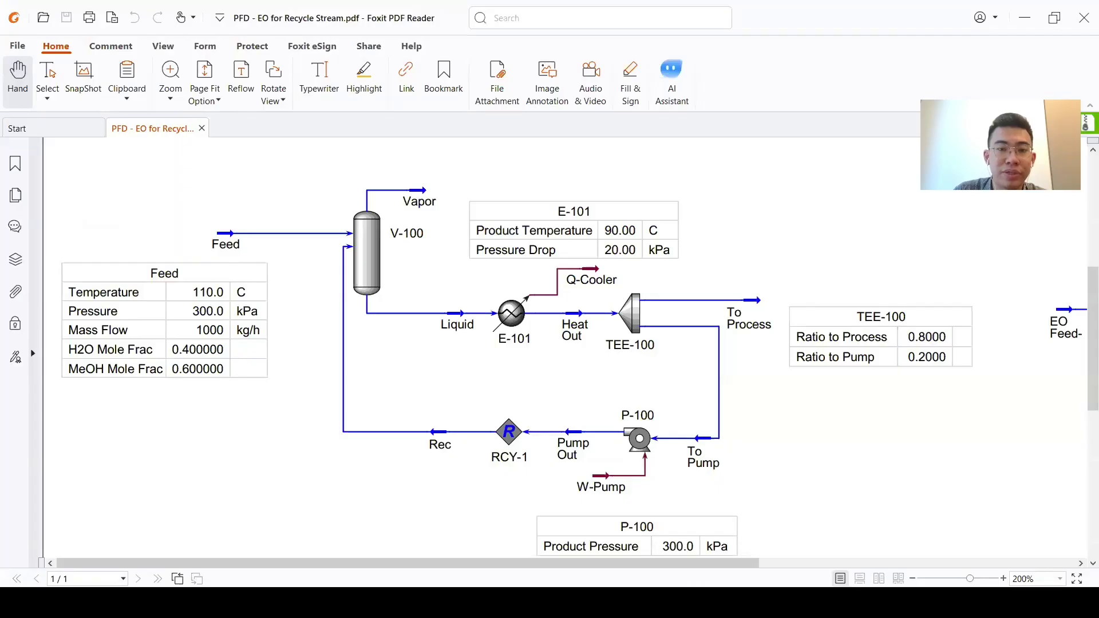
key("alt+Tab")
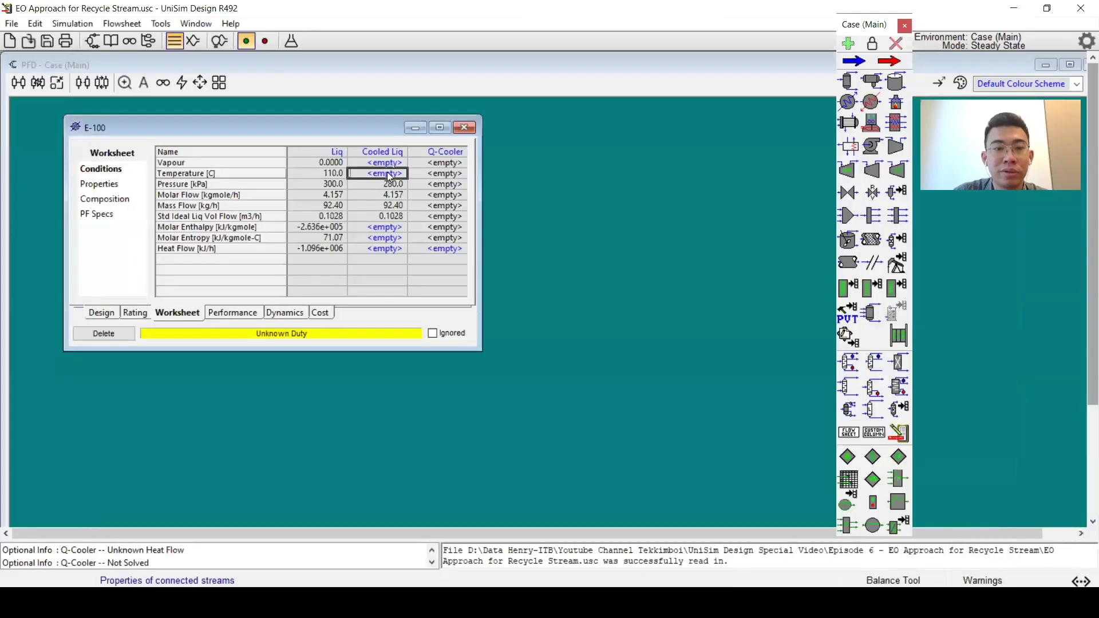
type("90")
key("Return")
Compare the temperature and pressure of Liq with those of Cooled Liq in the cooler's worksheet.
left_click(347, 174)
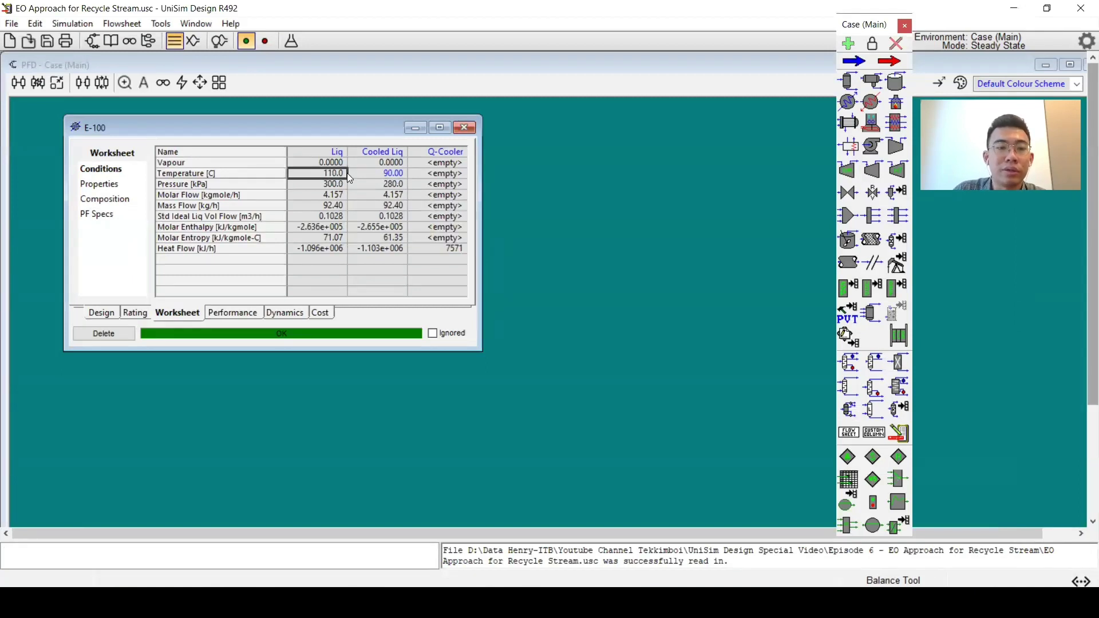
left_click(322, 186)
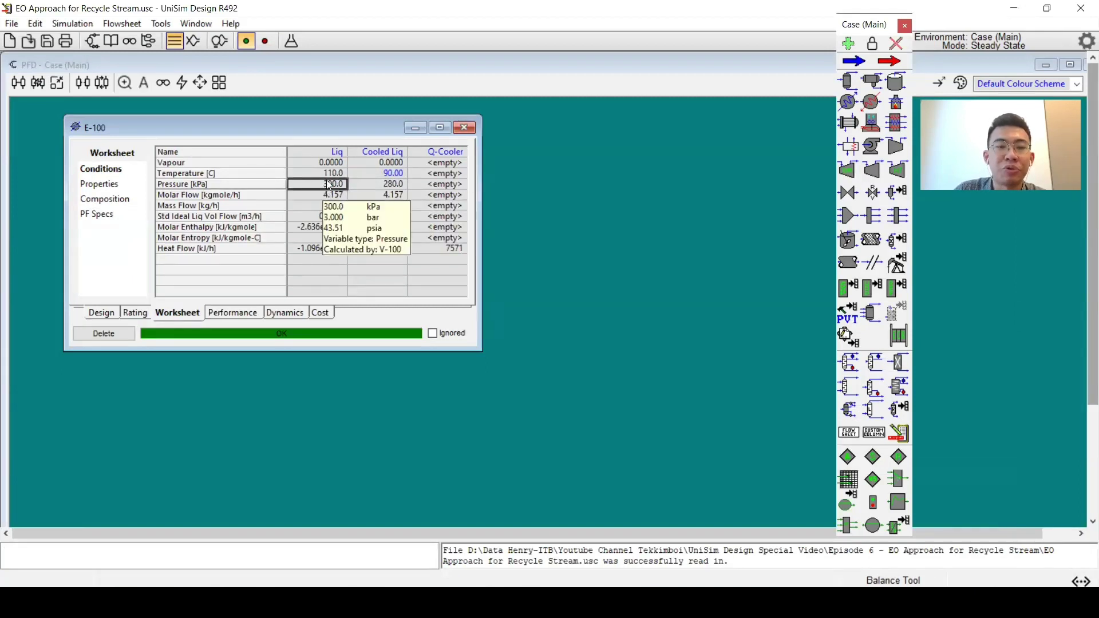
left_click(326, 173)
left_click(389, 174)
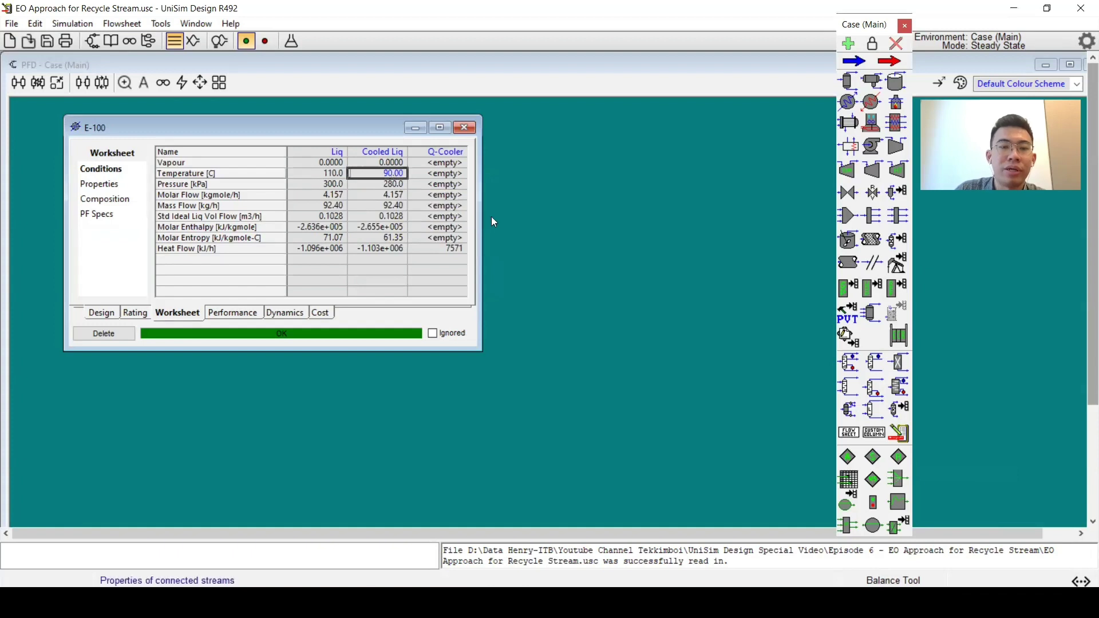
Add a tee downstream of the cooler with Cooled Liq as its inlet, aligned with the Cooled Liq line.
mouse_move(393, 189)
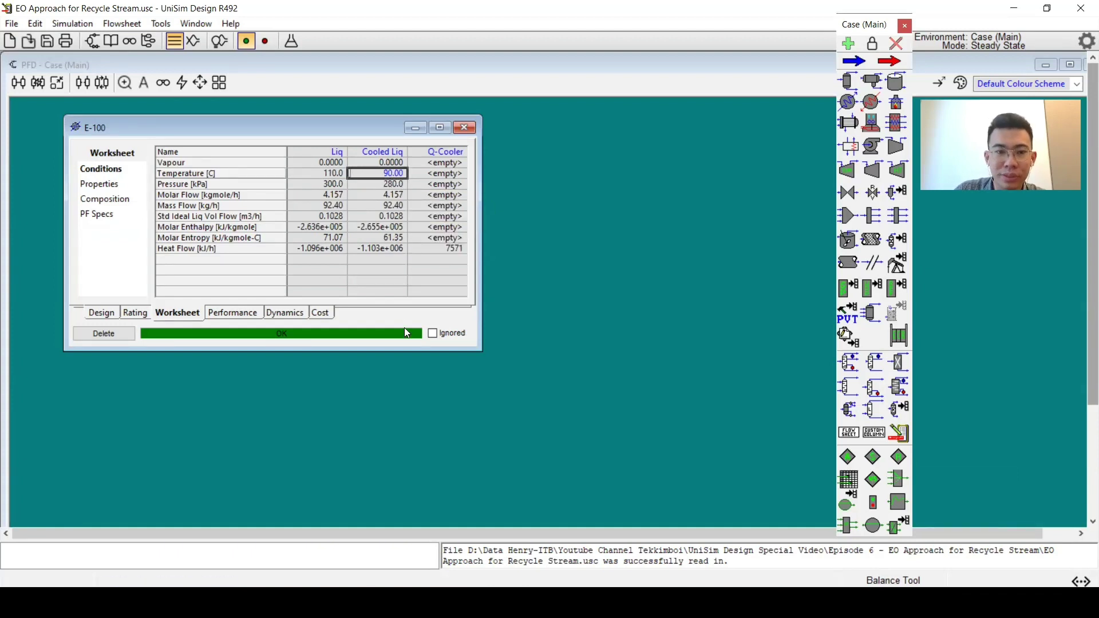
left_click(464, 128)
left_click(883, 219)
left_click(511, 284)
mouse_move(510, 284)
left_mouse_down()
mouse_move(483, 285)
mouse_move(494, 274)
mouse_move(503, 281)
left_mouse_up()
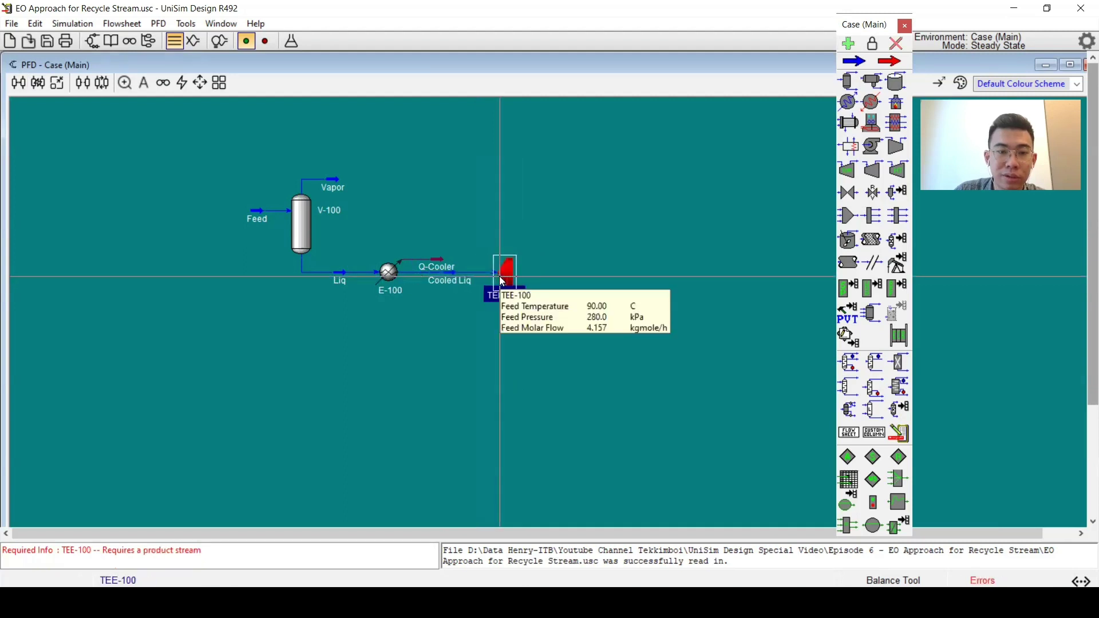
Give the tee two outlet streams named To Process and To Pump.
double_click(507, 273)
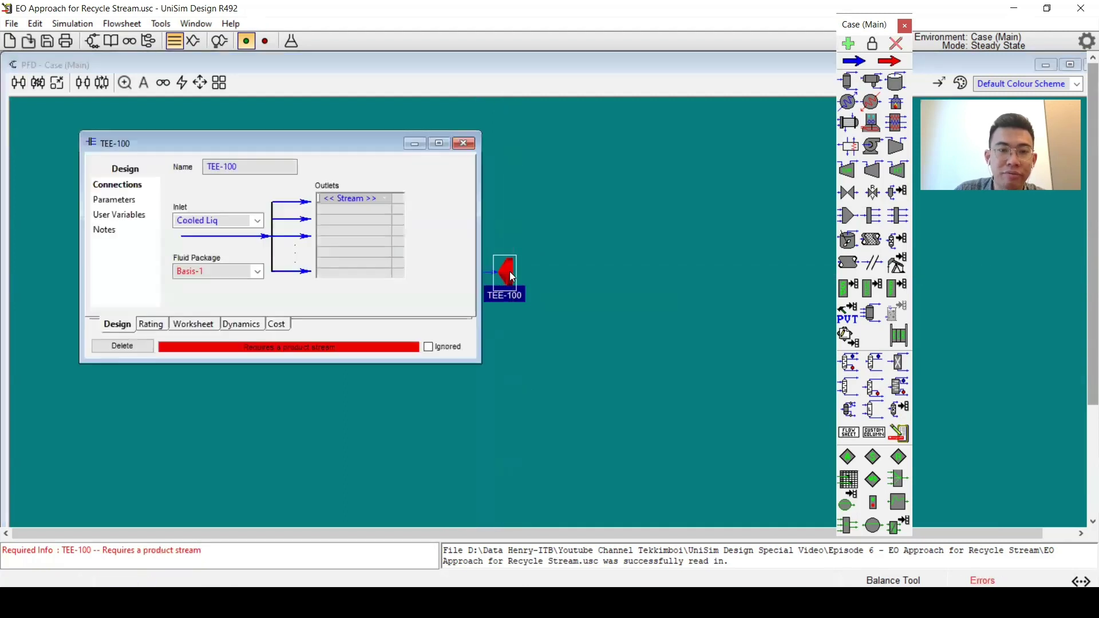
left_click(364, 201)
type("To")
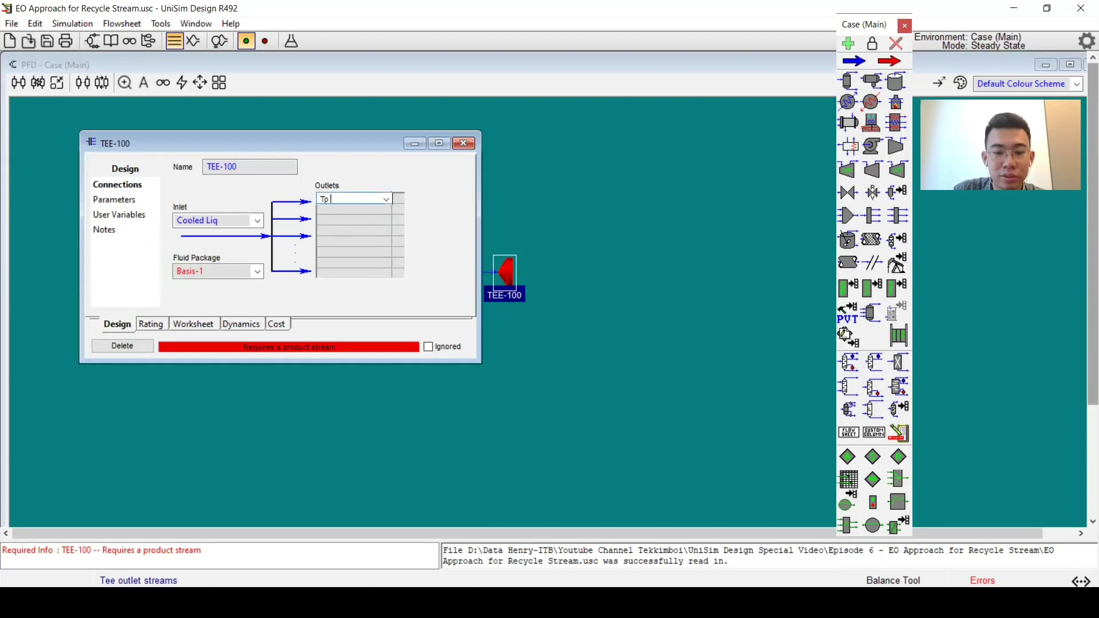
type(" Process")
key("Return")
type("Tp")
type(" Pump")
key("Return")
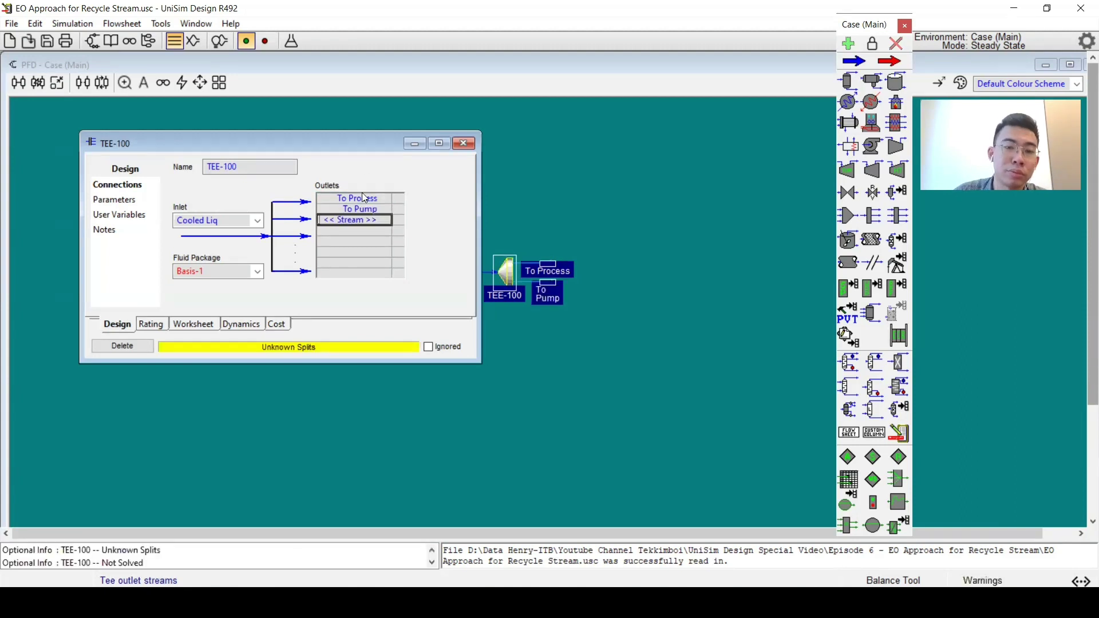
left_click(501, 167)
Set the tee's flow ratio for To Process to 0.8, as given in the reference PFD.
double_click(513, 271)
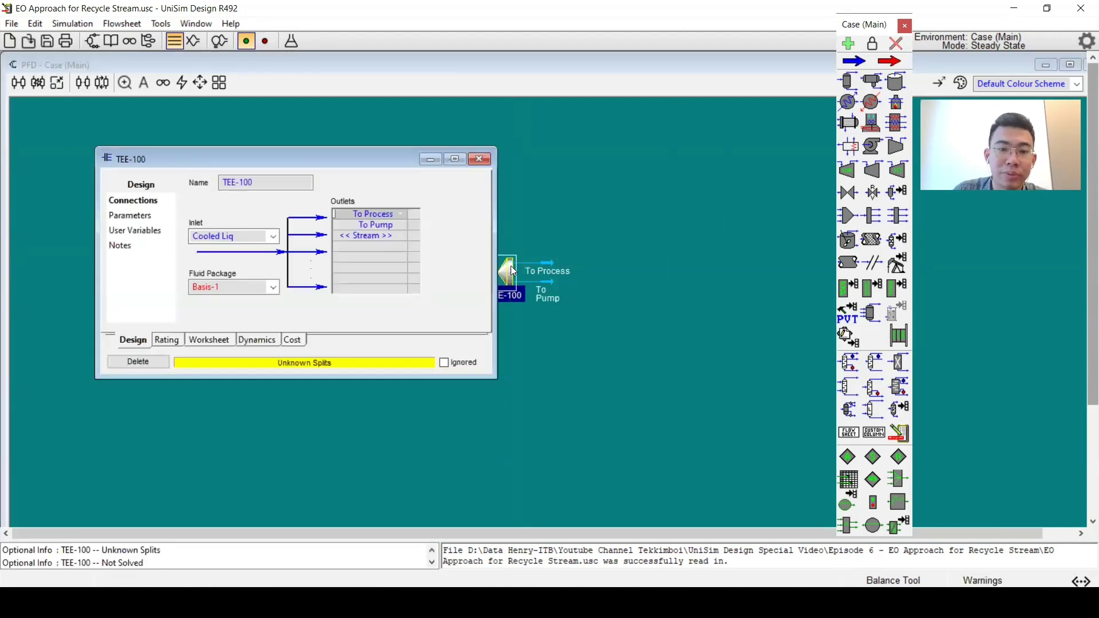
key("alt+Tab")
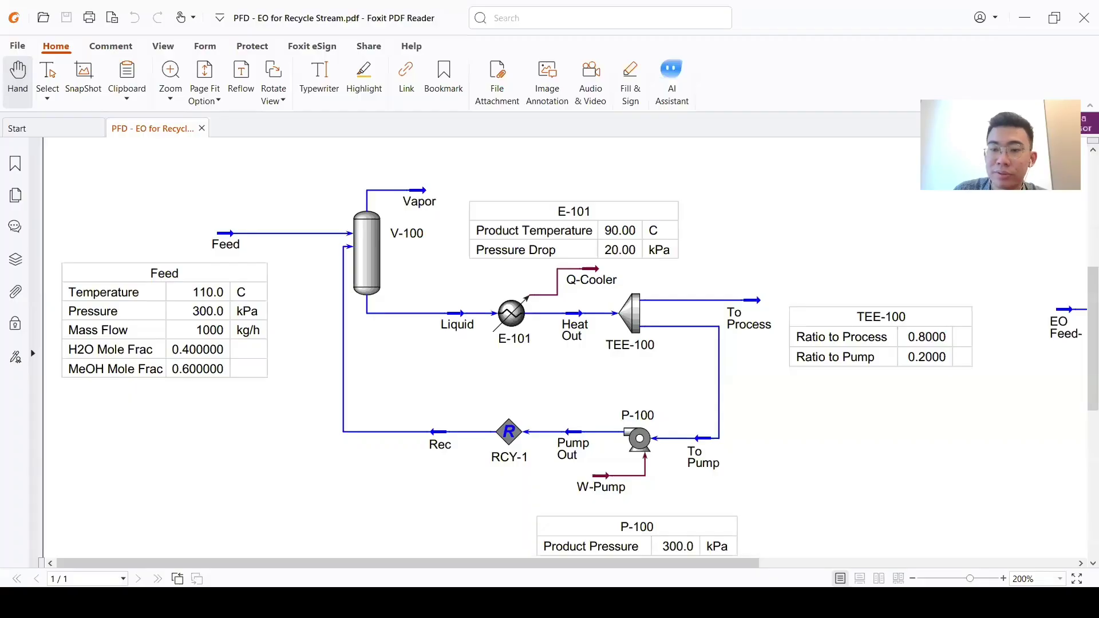
key("alt+Tab")
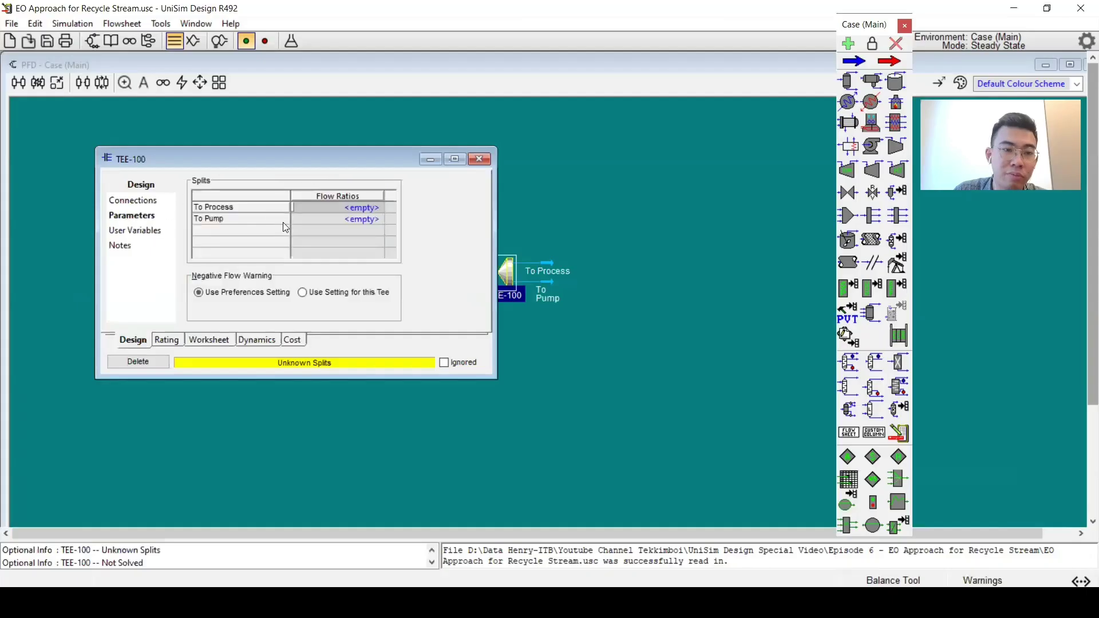
left_click(331, 208)
type("0.8")
key("Return")
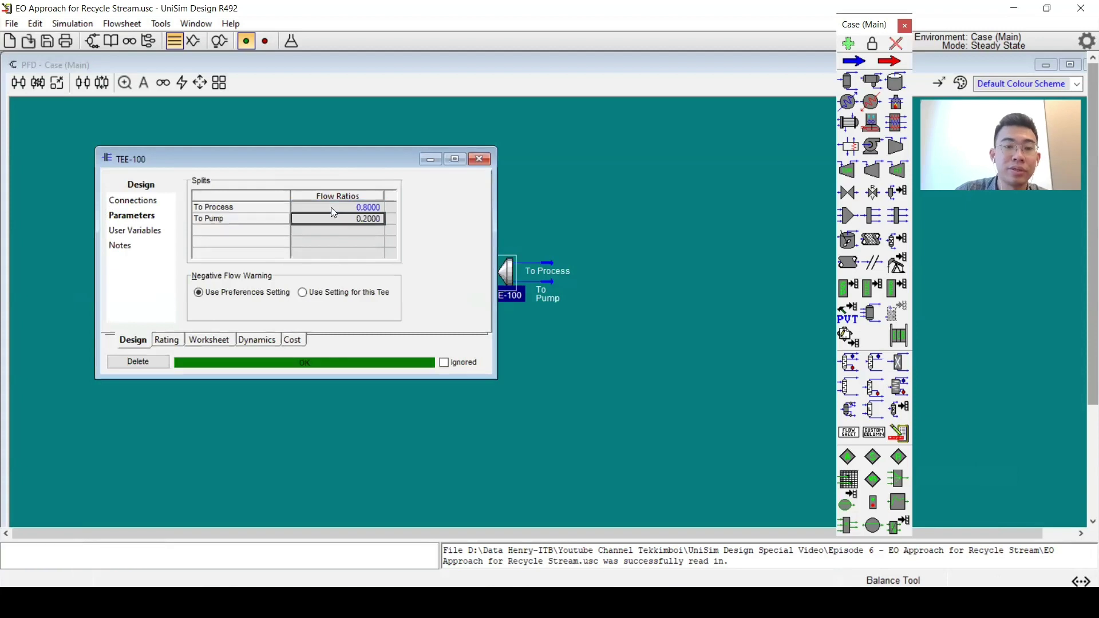
Rearrange the tee's outlet streams, placing To Pump below the tee and To Process further along its line.
left_click(480, 159)
left_click_drag(551, 270, 548, 344)
left_click(579, 302)
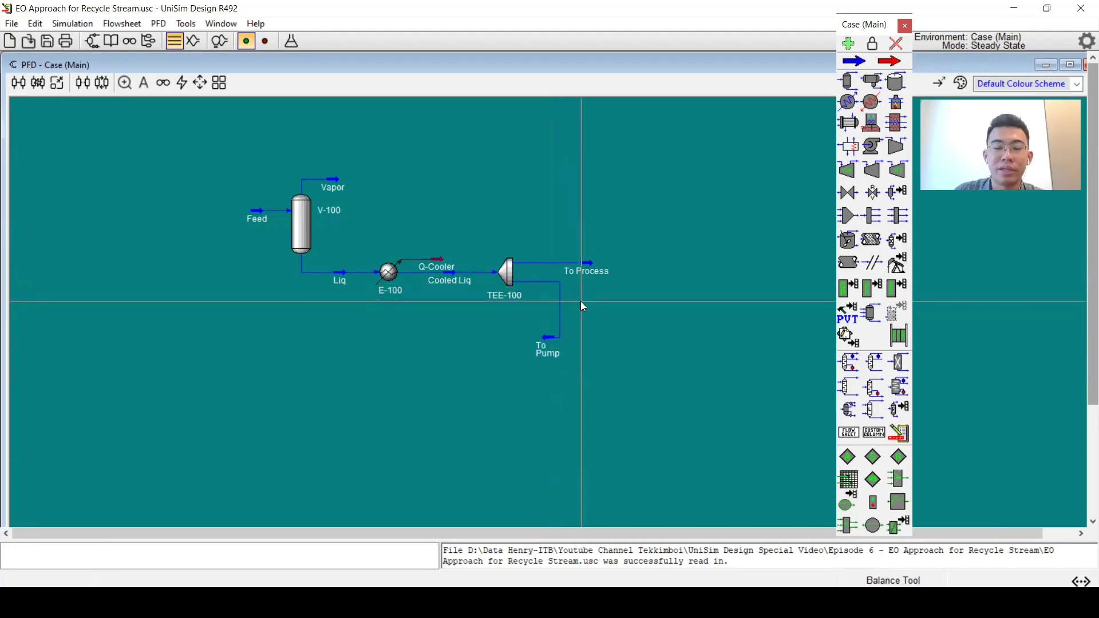
Check the mass flows of Liq and Cooled Liq in the cooler's worksheet.
mouse_move(385, 290)
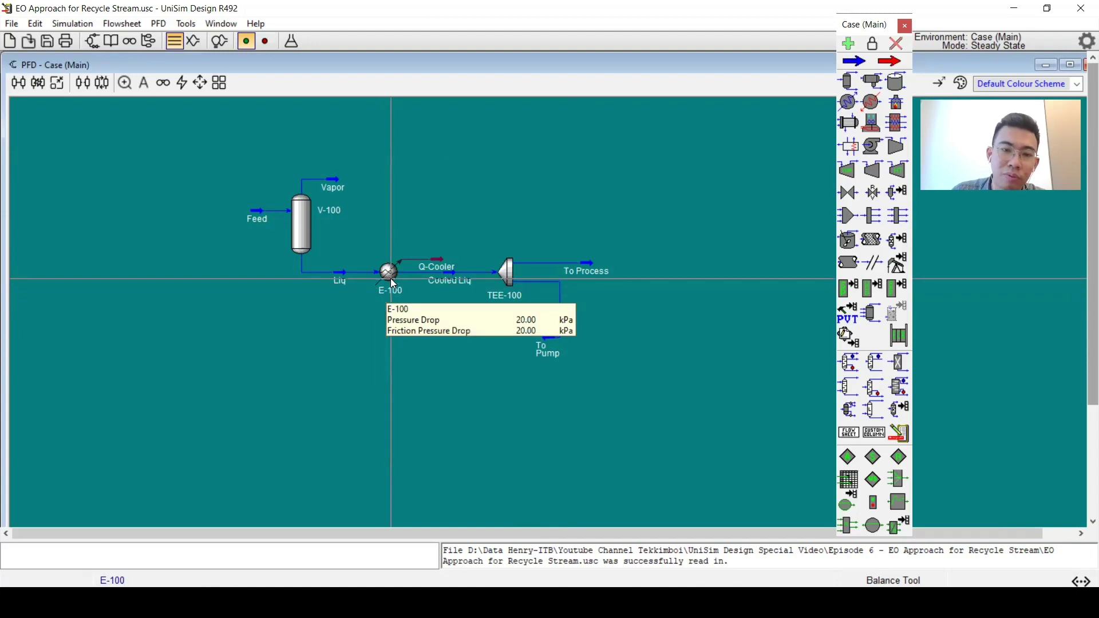
double_click(392, 281)
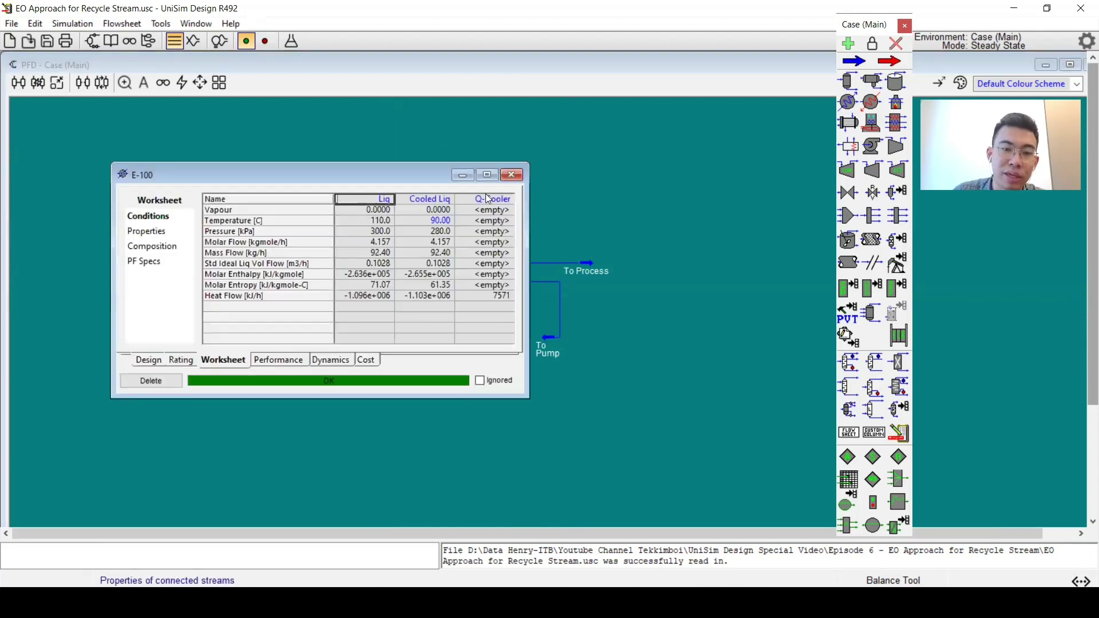
mouse_move(390, 257)
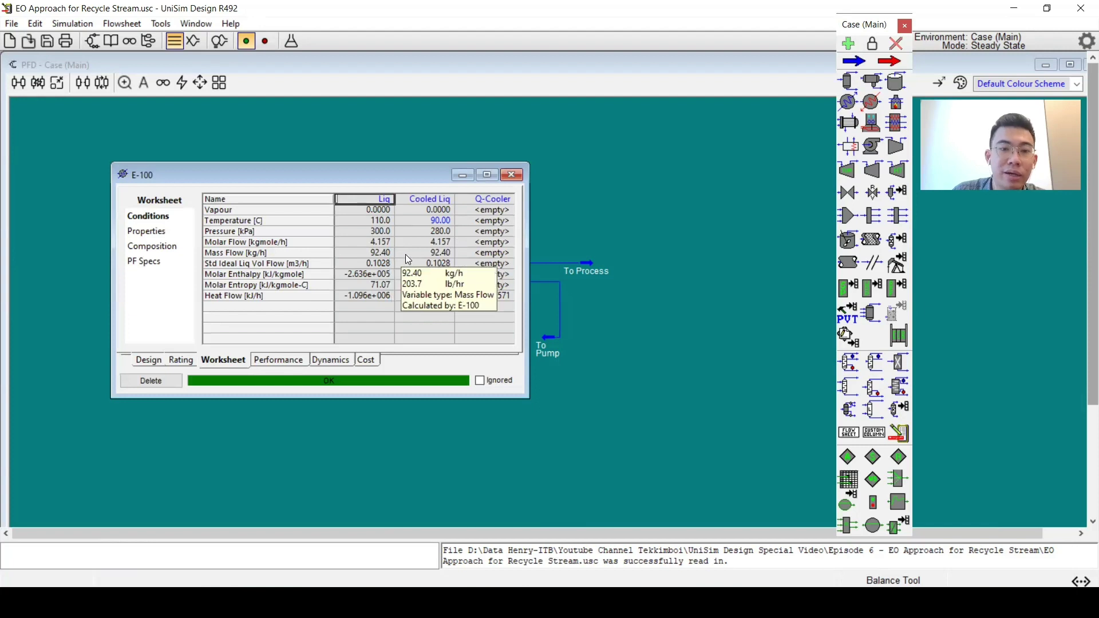
left_click(511, 175)
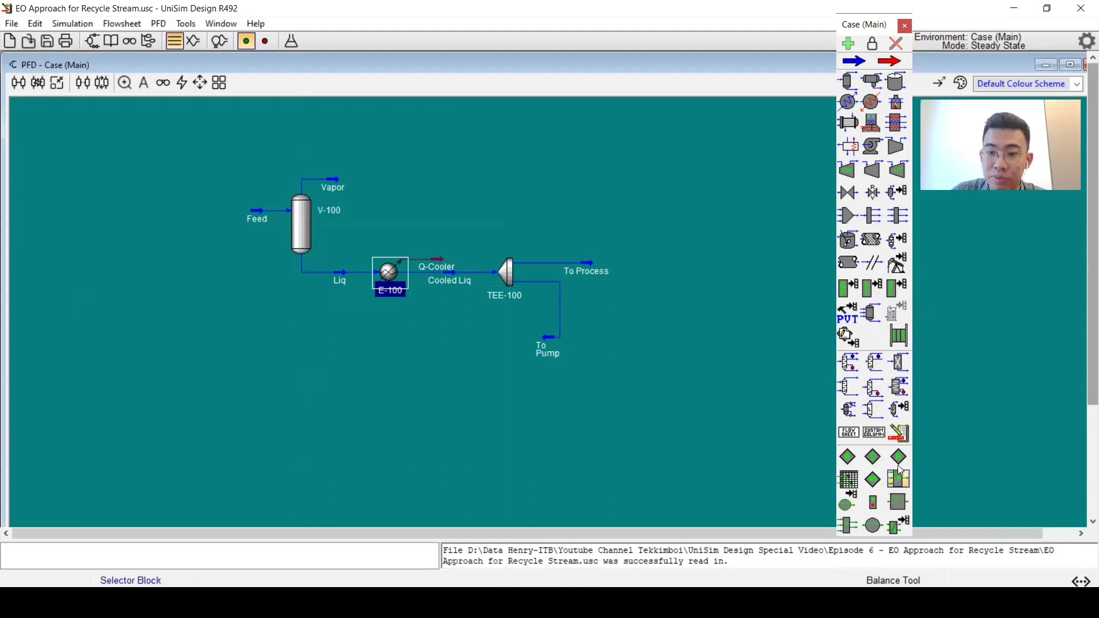
Place a recycle block fed directly by To Pump and give it an outlet stream leading back toward the separator.
left_click(503, 348)
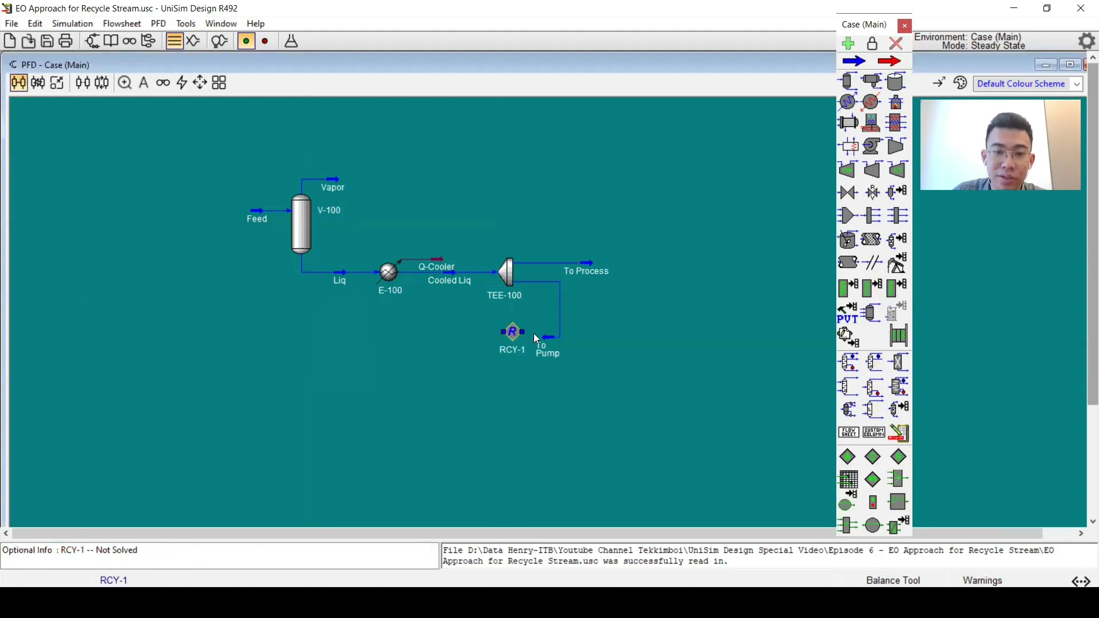
left_click_drag(543, 338, 508, 342)
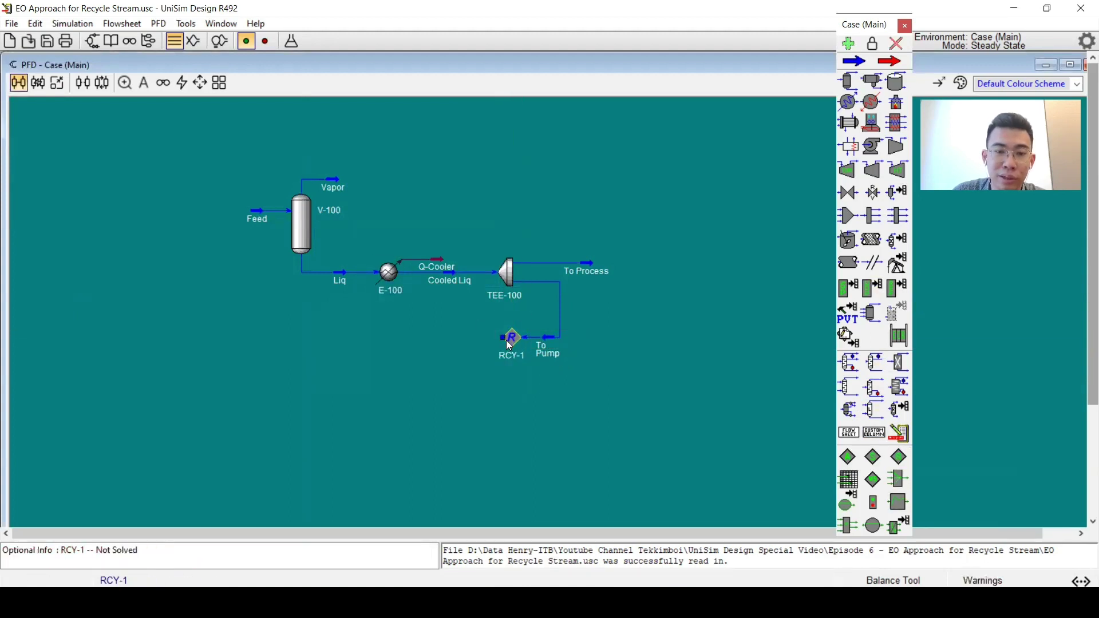
left_click(332, 339)
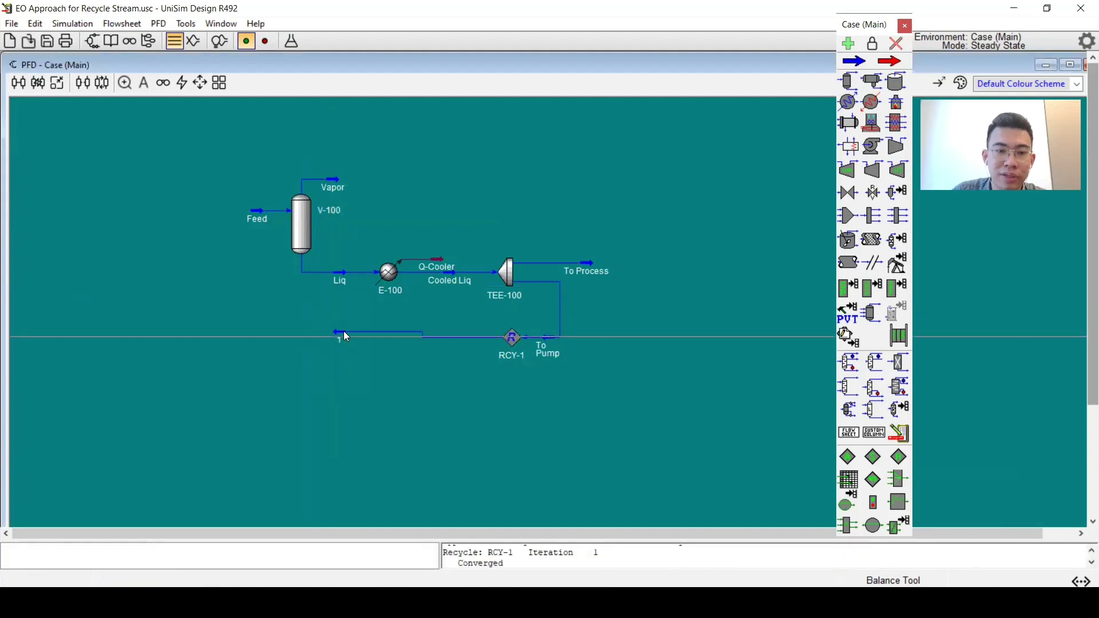
left_click_drag(324, 338, 399, 294)
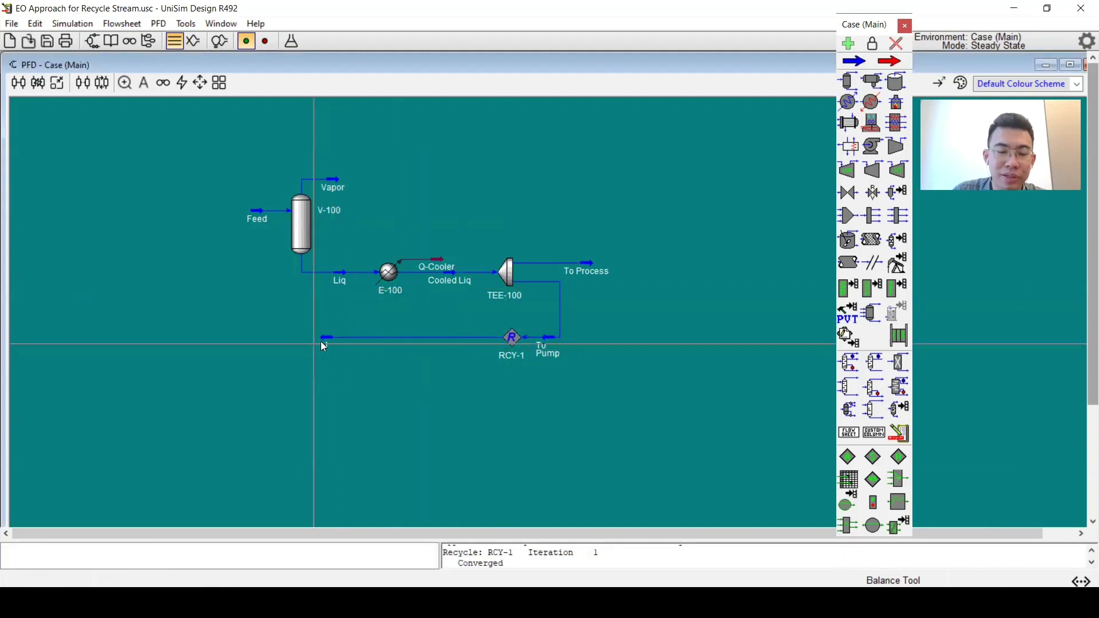
Try to close the loop by connecting the recycle block's outlet stream to separator V-100, and review the solver messages.
mouse_move(326, 341)
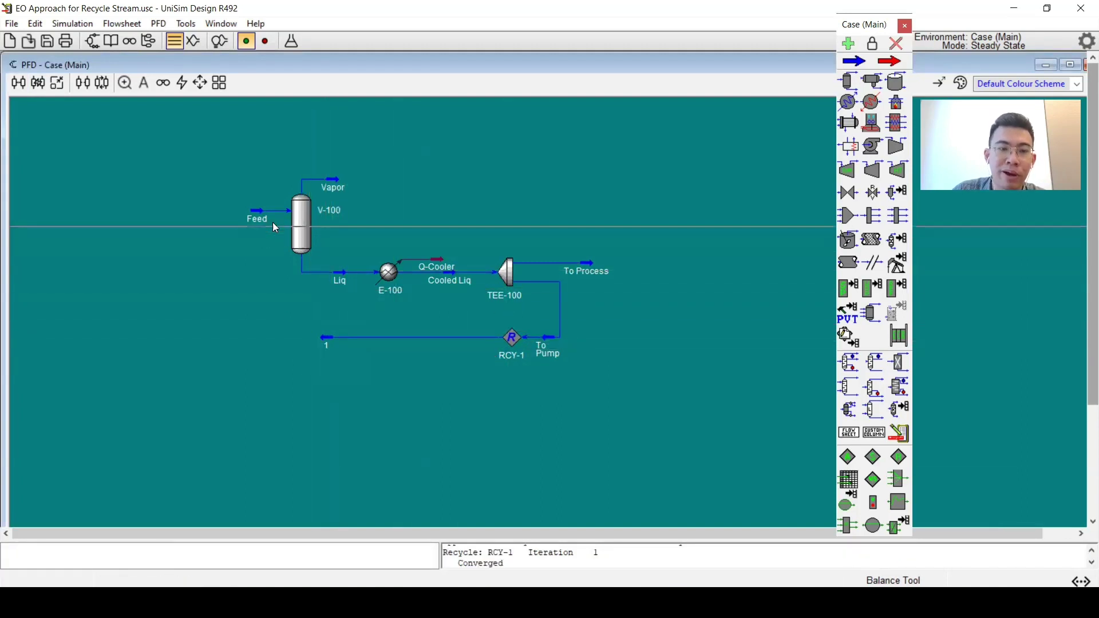
mouse_move(304, 250)
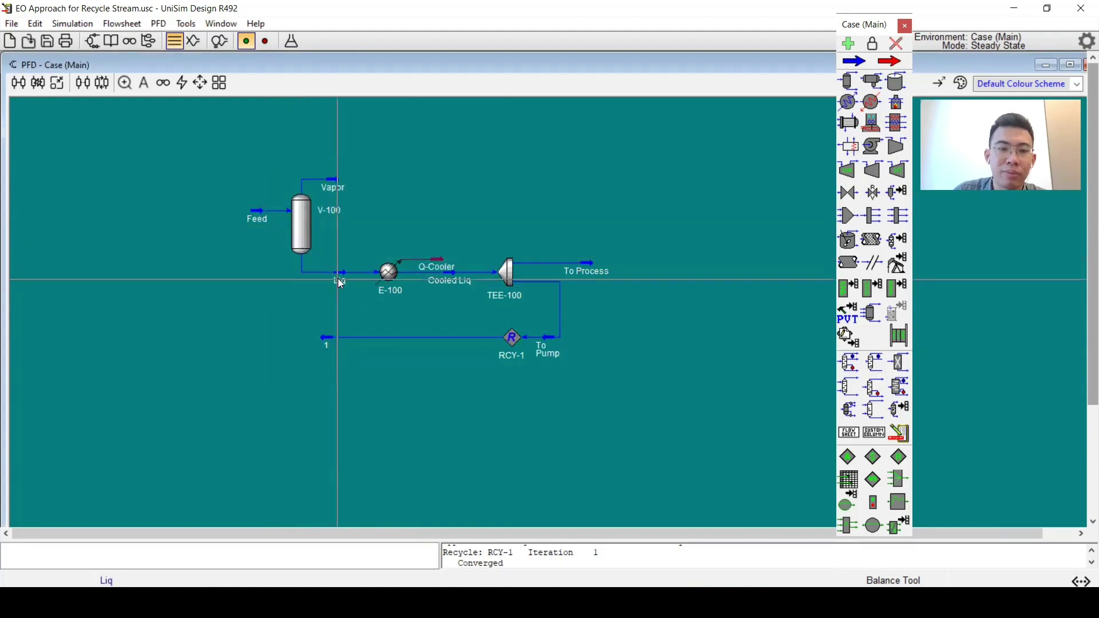
mouse_move(335, 289)
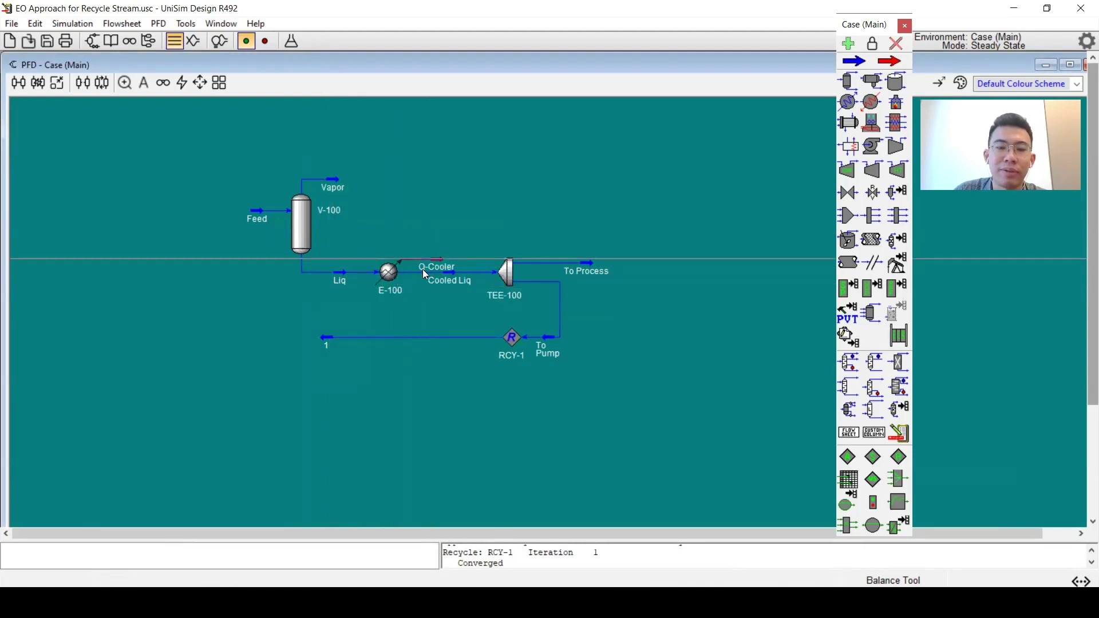
mouse_move(439, 277)
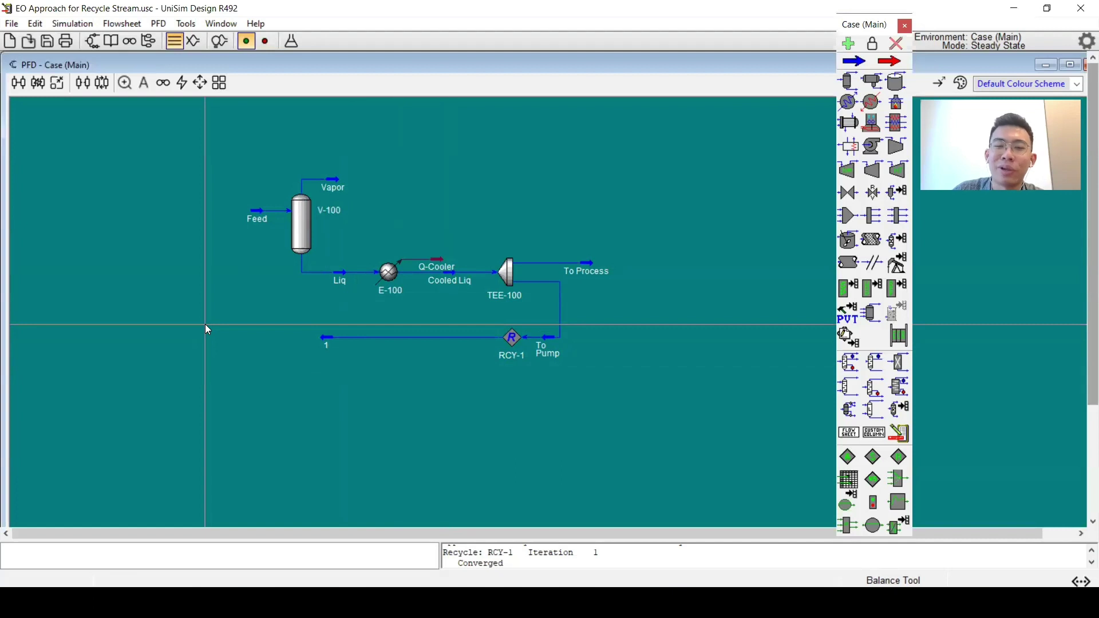
key("ctrl")
left_click_drag(322, 338, 293, 241)
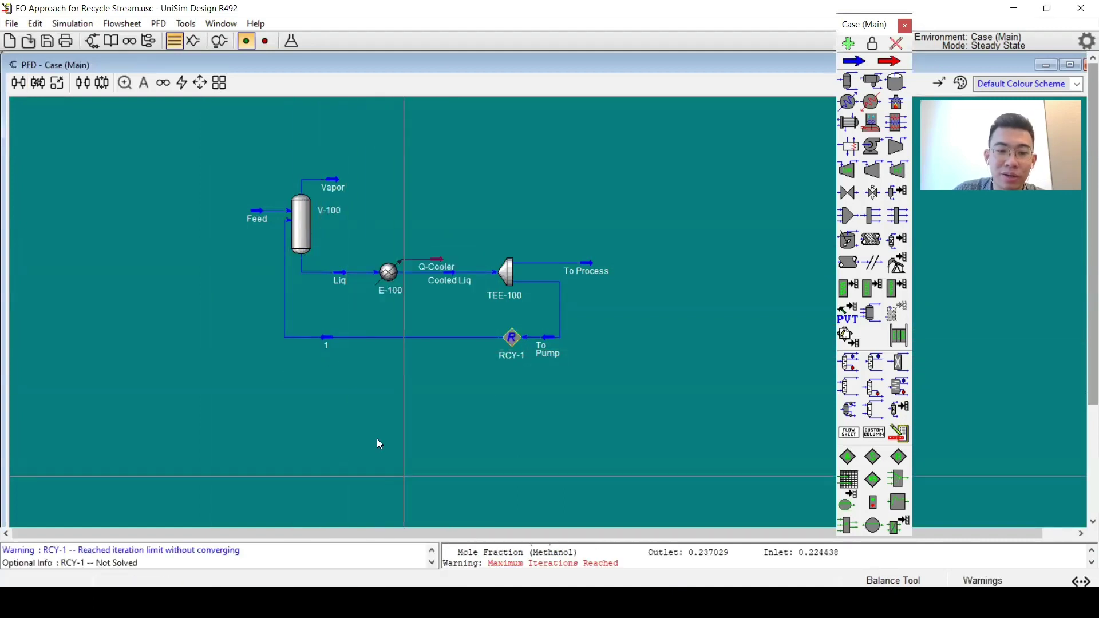
left_click_drag(490, 564, 573, 559)
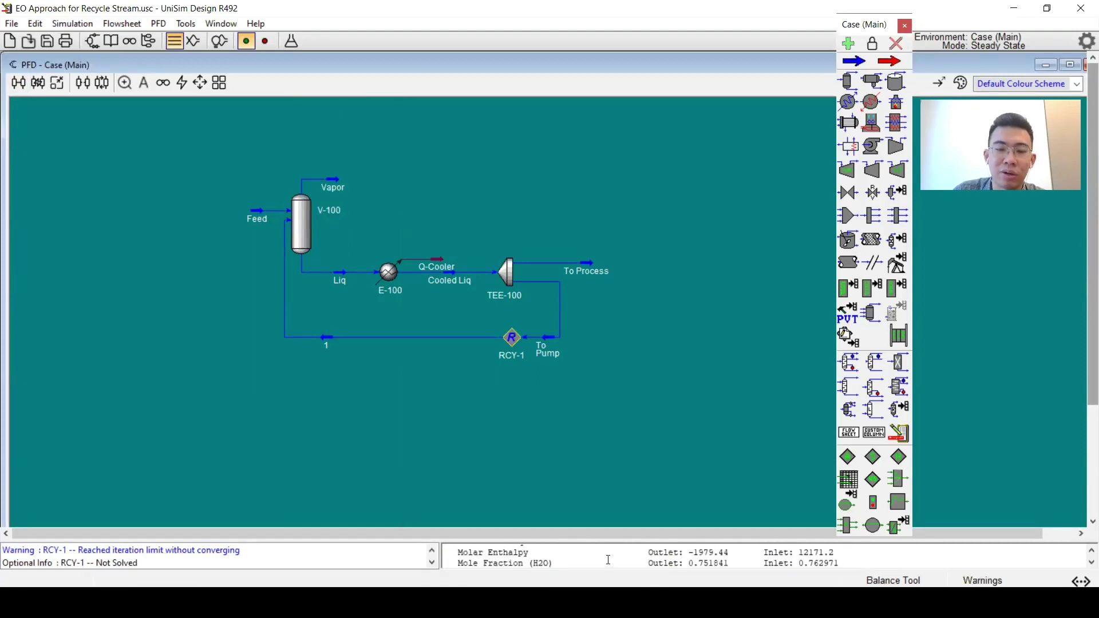
Delete the recycle block's outlet stream and the recycle block RCY-1.
left_click(320, 341)
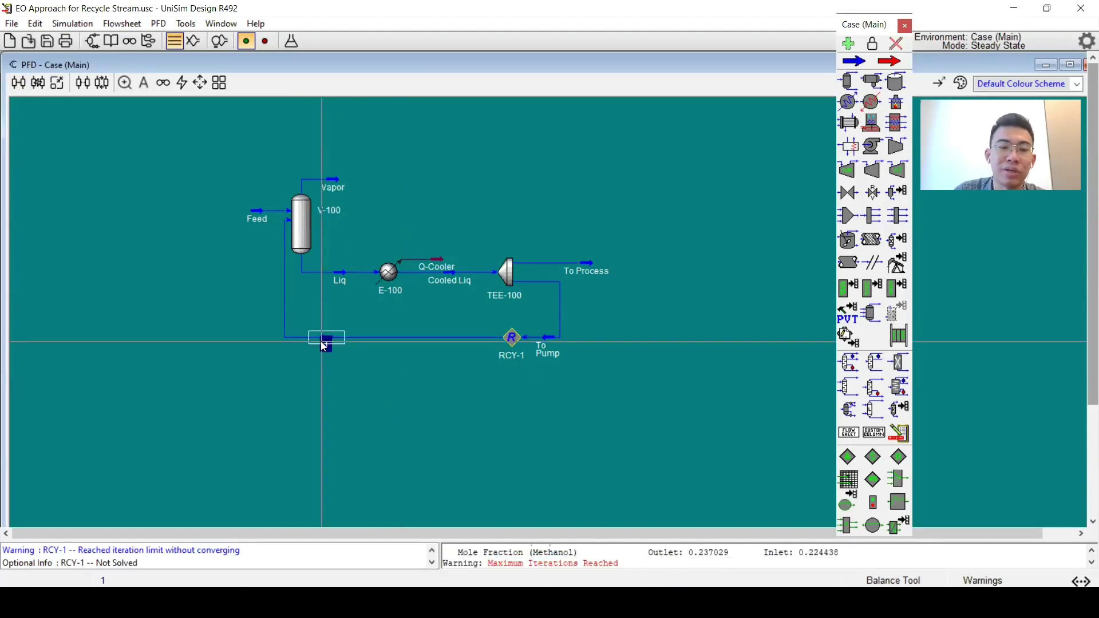
key("Delete")
key("Return")
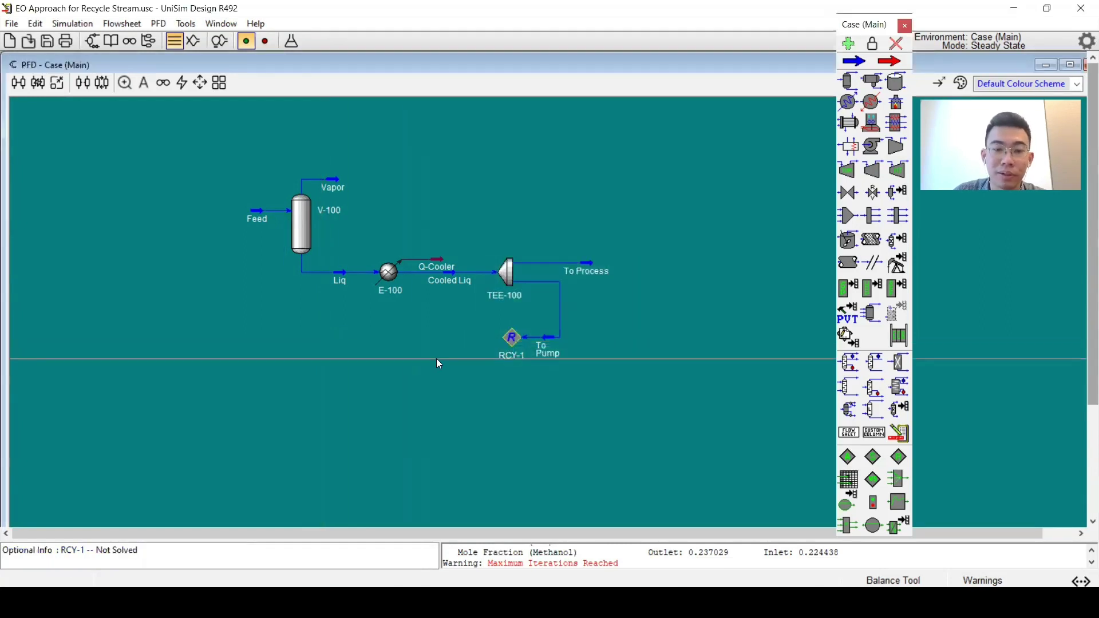
left_click(520, 338)
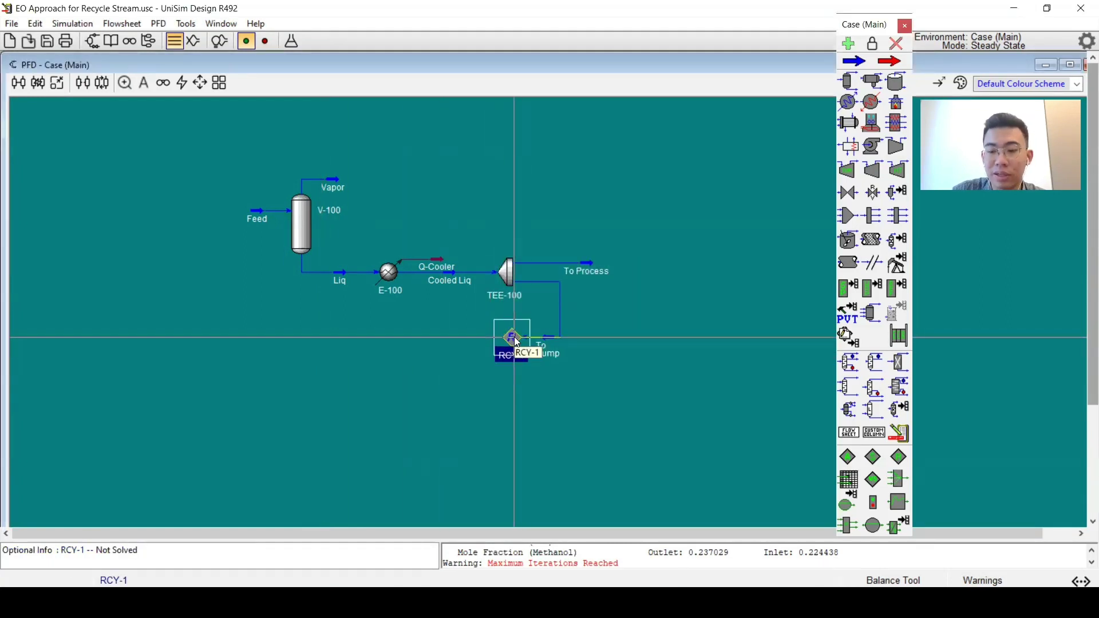
key("Delete")
key("Return")
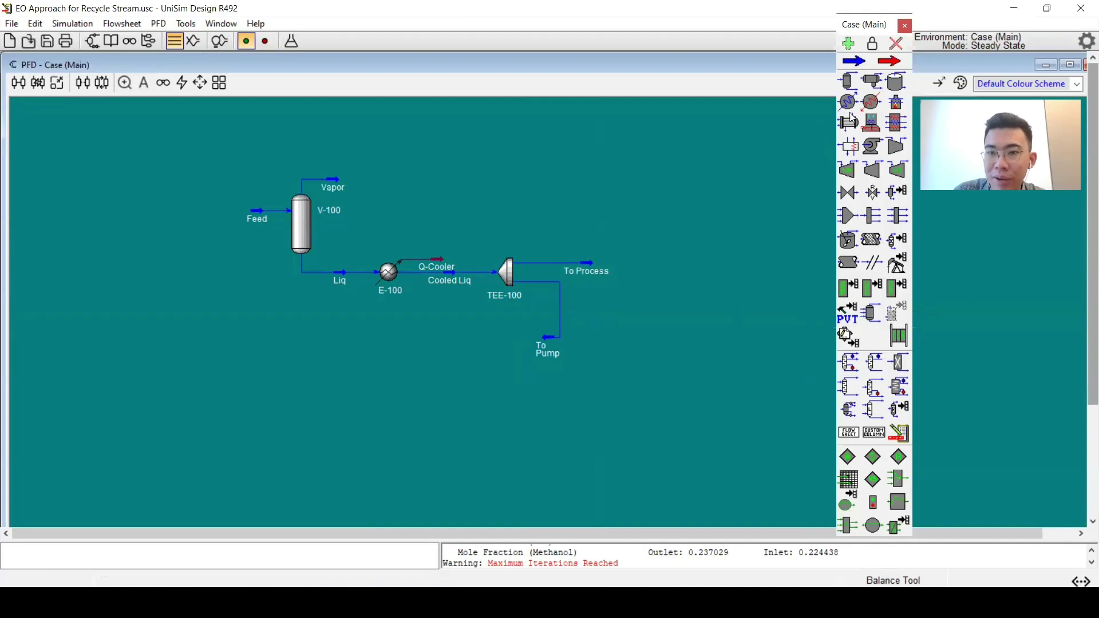
Add a pump beside the To Pump stream and mirror its icon about Y.
left_click(493, 343)
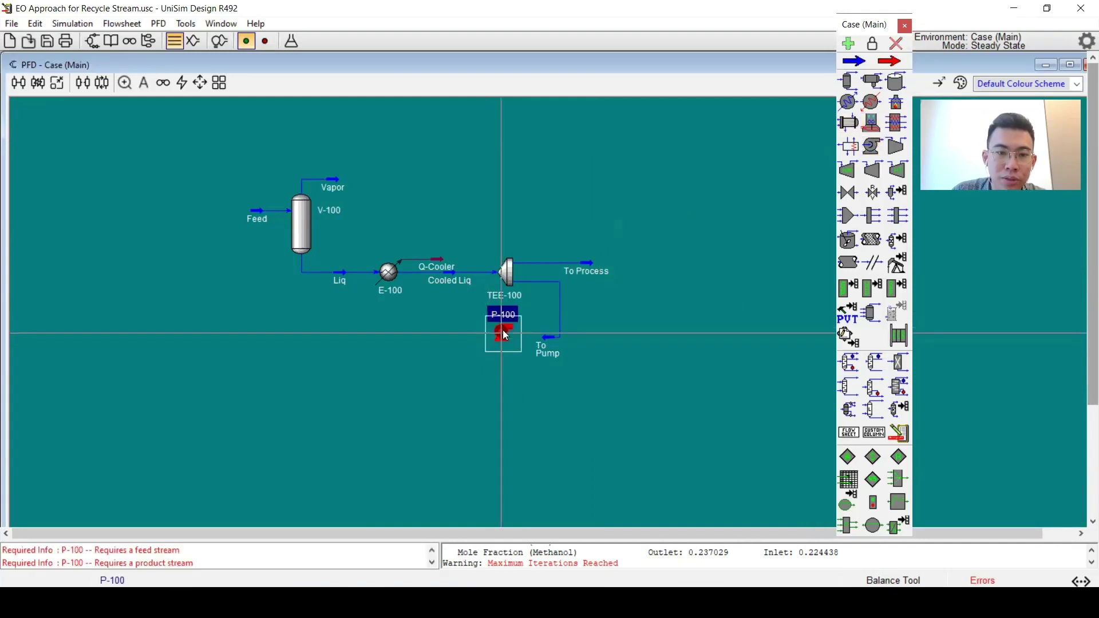
right_click(496, 337)
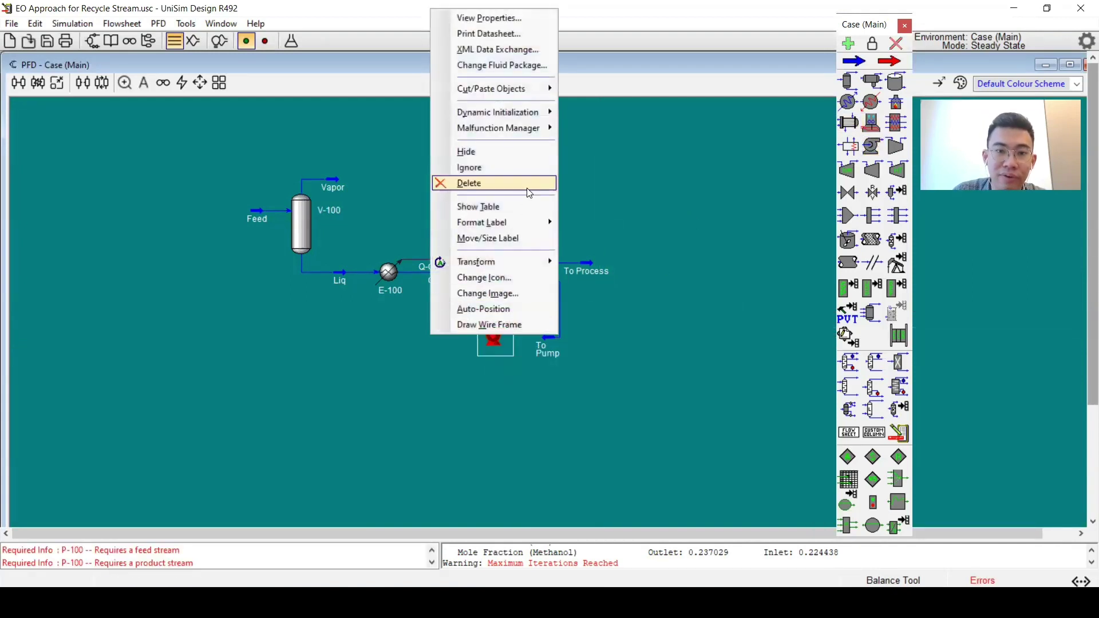
left_click(389, 285)
mouse_move(256, 226)
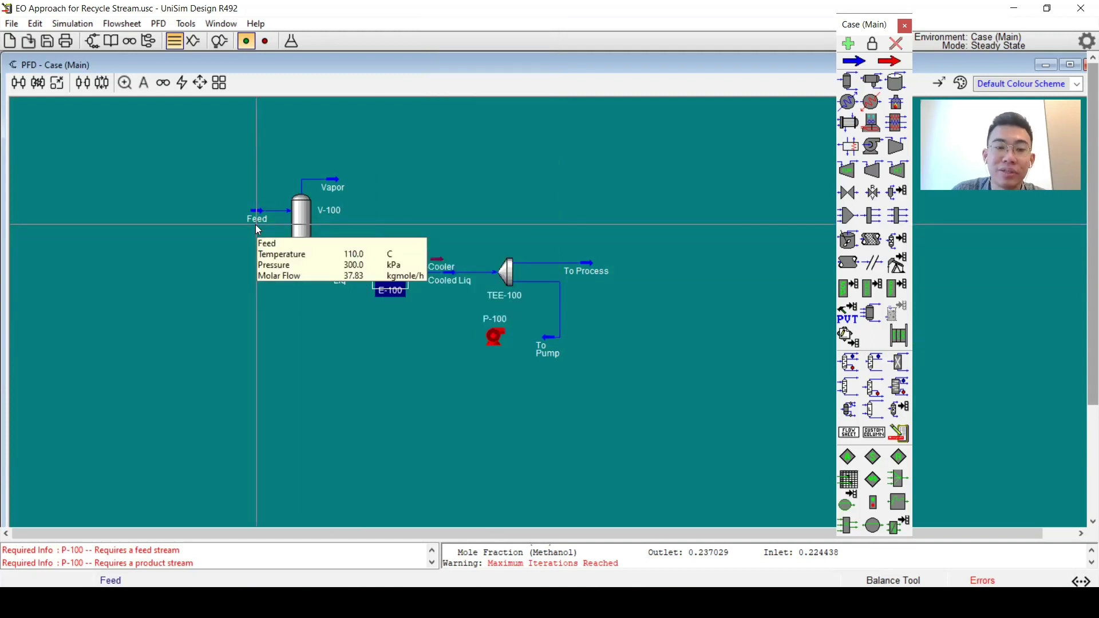
double_click(493, 342)
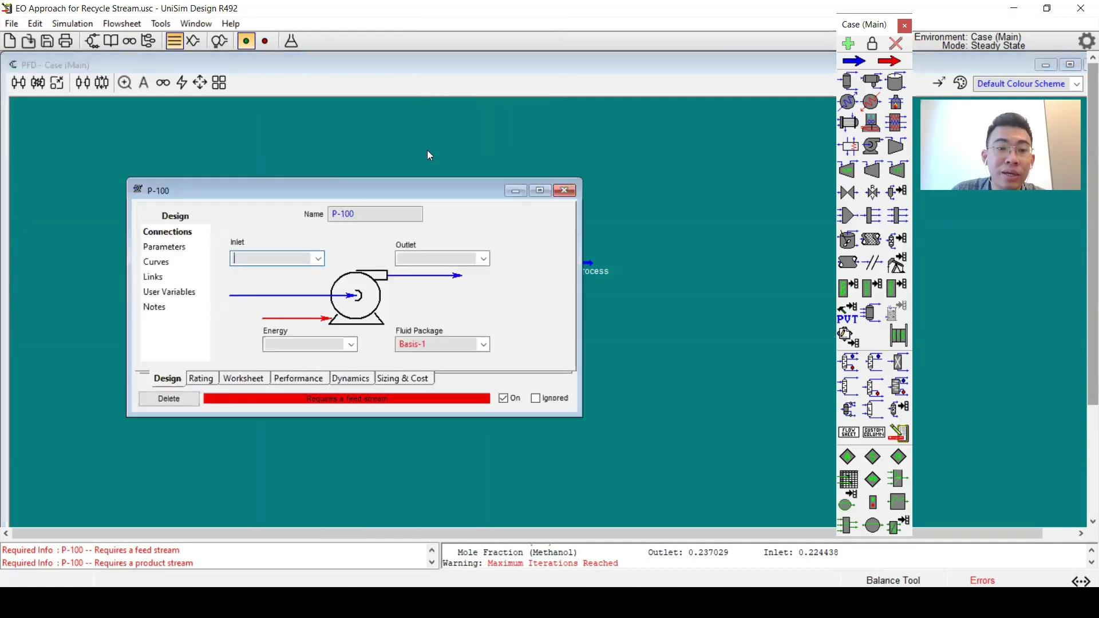
left_click(565, 198)
right_click(494, 341)
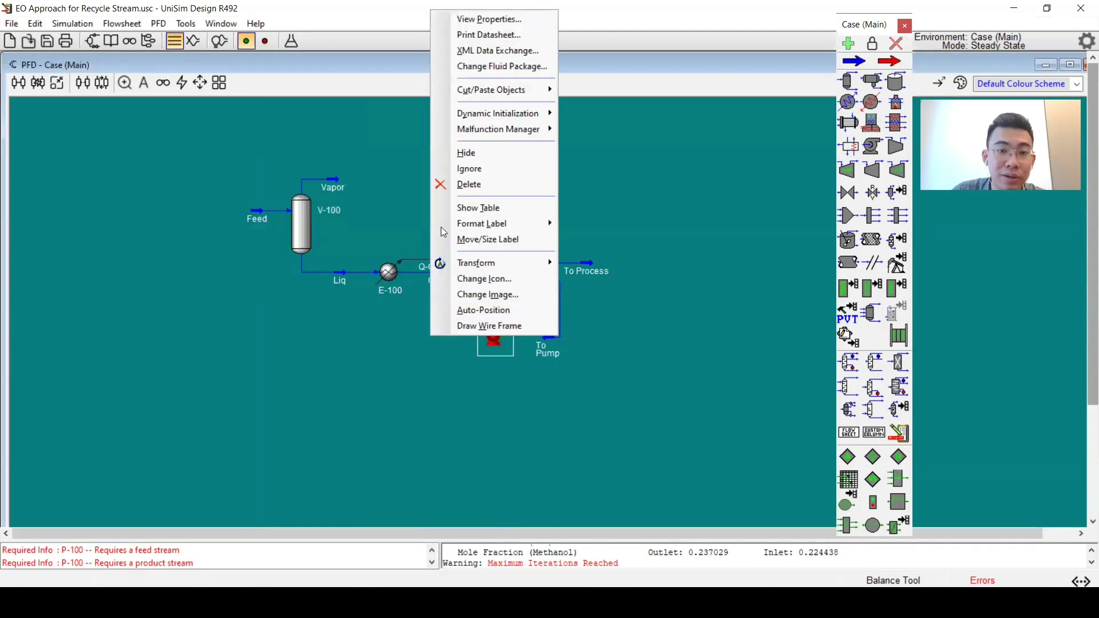
mouse_move(507, 263)
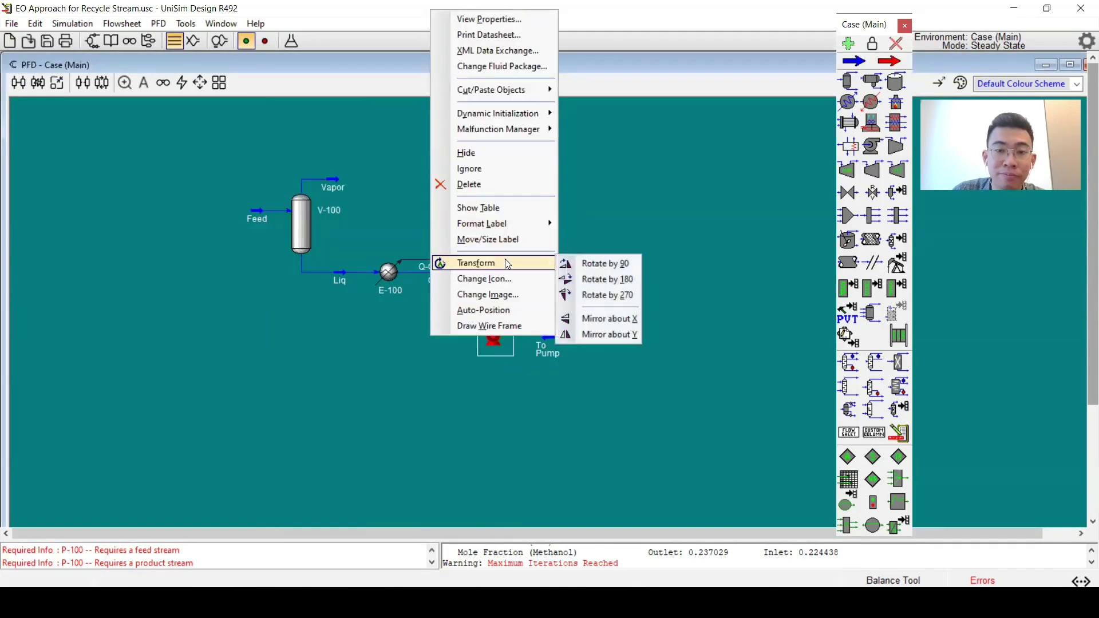
left_click(568, 334)
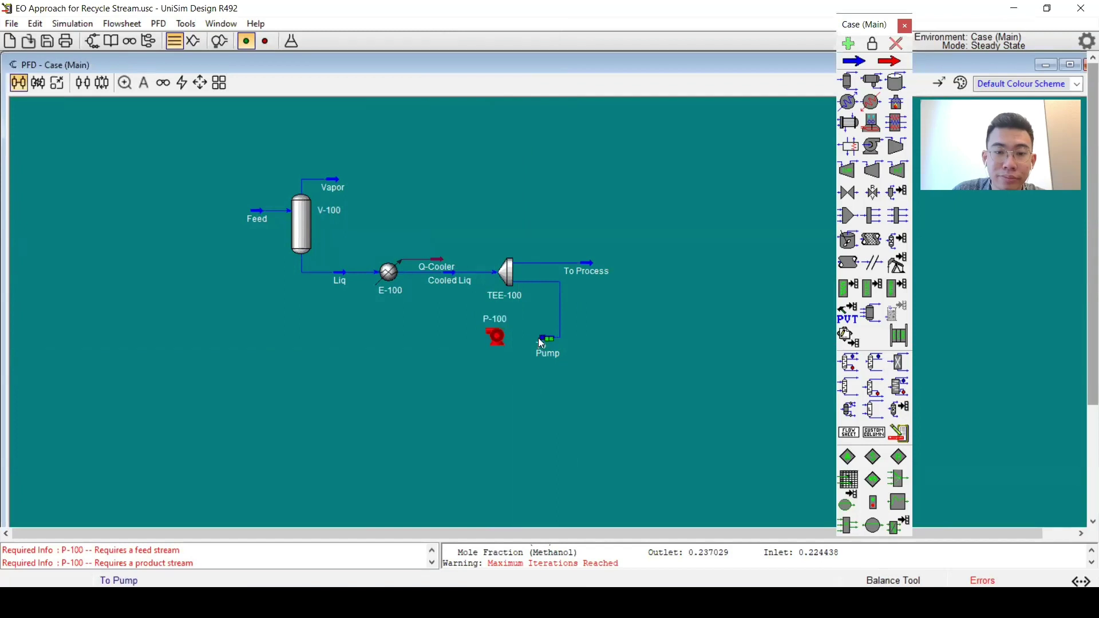
Connect the To Pump stream to pump P-100's inlet and define its outlet Pump Out and energy stream W Pump.
left_click_drag(539, 336, 496, 338)
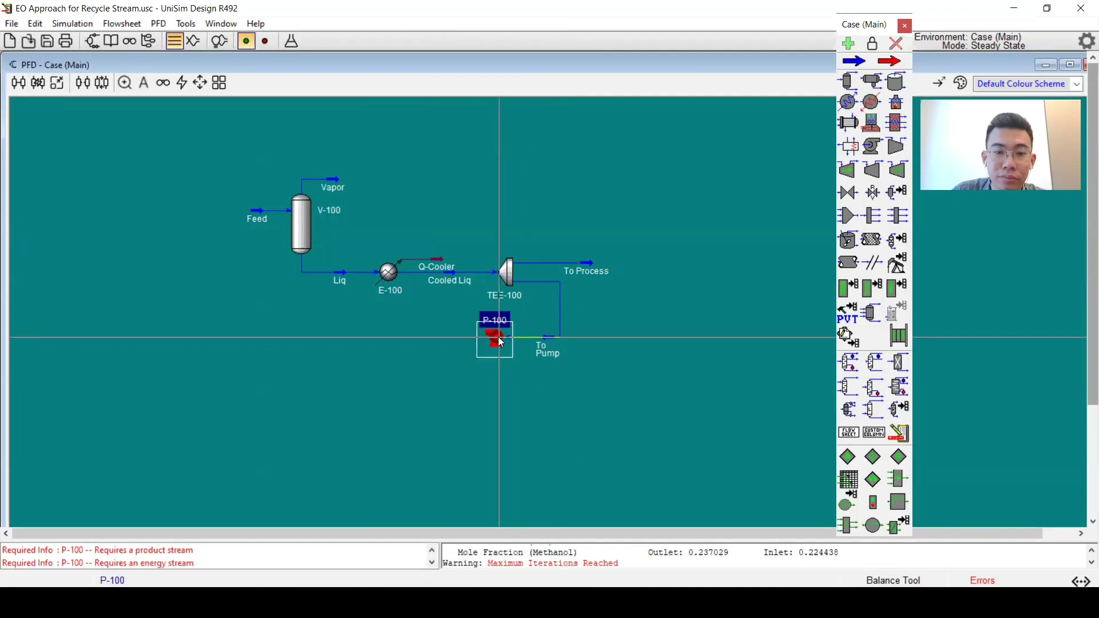
double_click(496, 338)
left_click(454, 275)
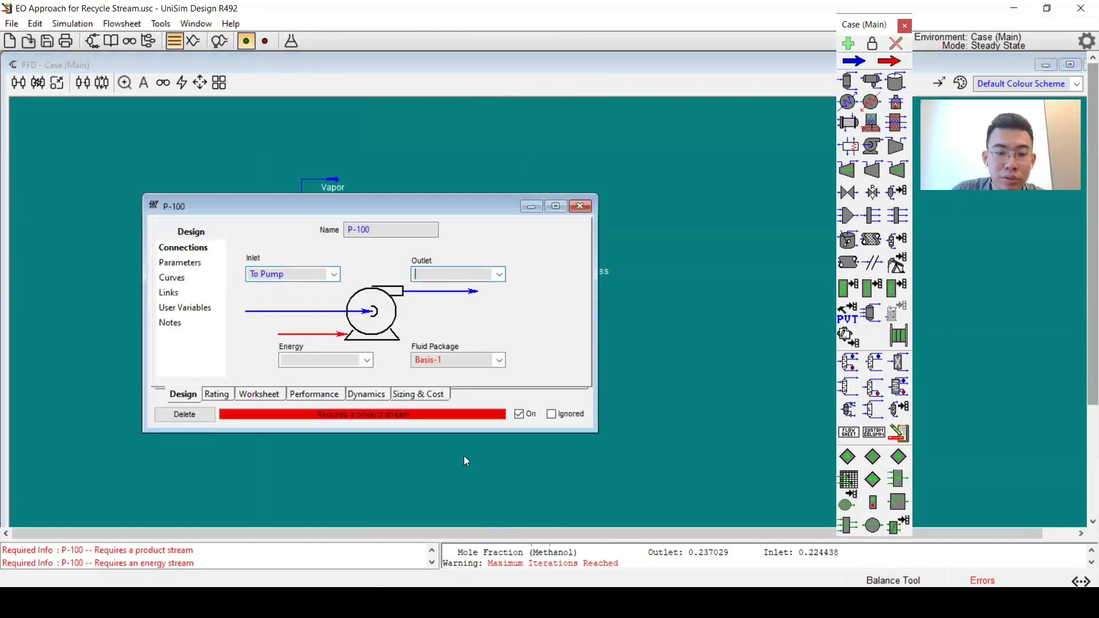
key("alt+Tab")
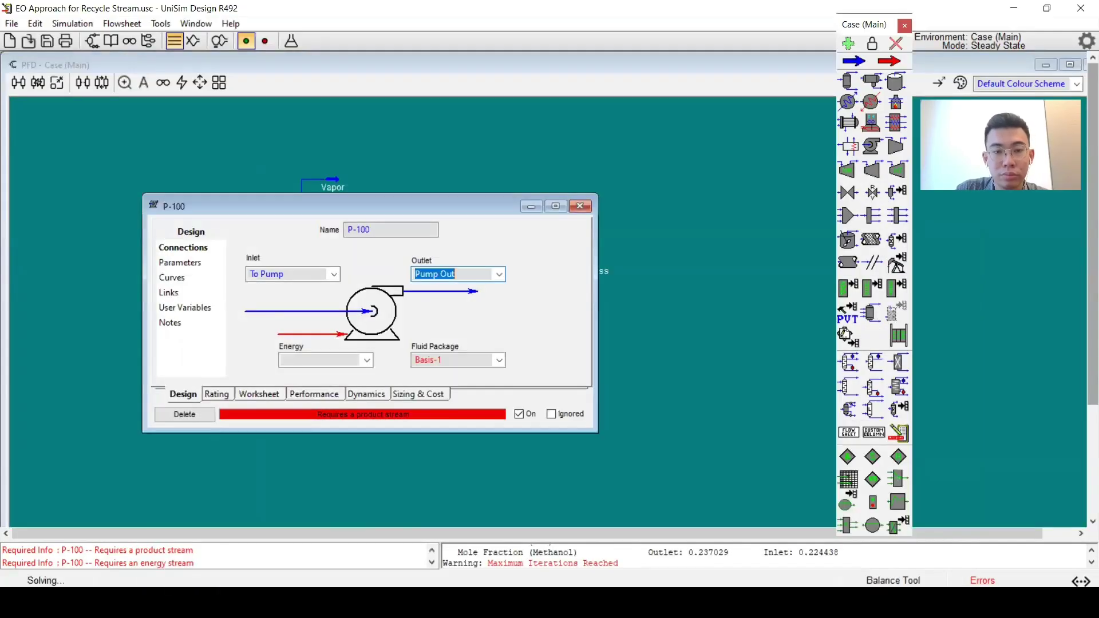
type("W Pump")
key("Return")
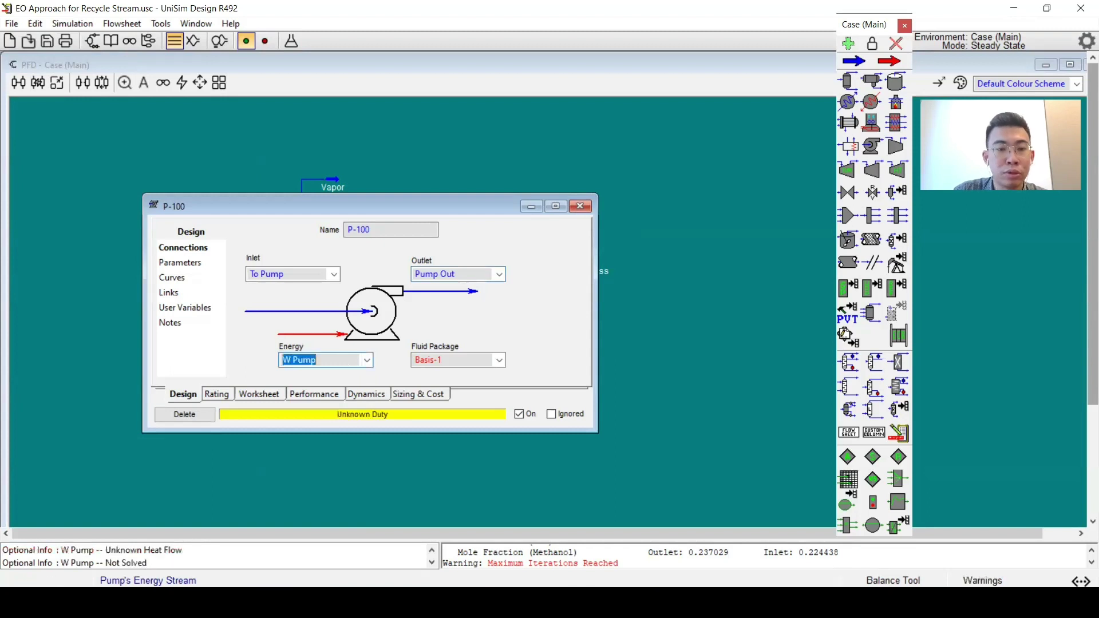
Set the Pump Out stream's pressure to 300 kPa in the pump's worksheet.
left_click(225, 399)
left_click(259, 394)
left_click(445, 263)
type("300")
key("Return")
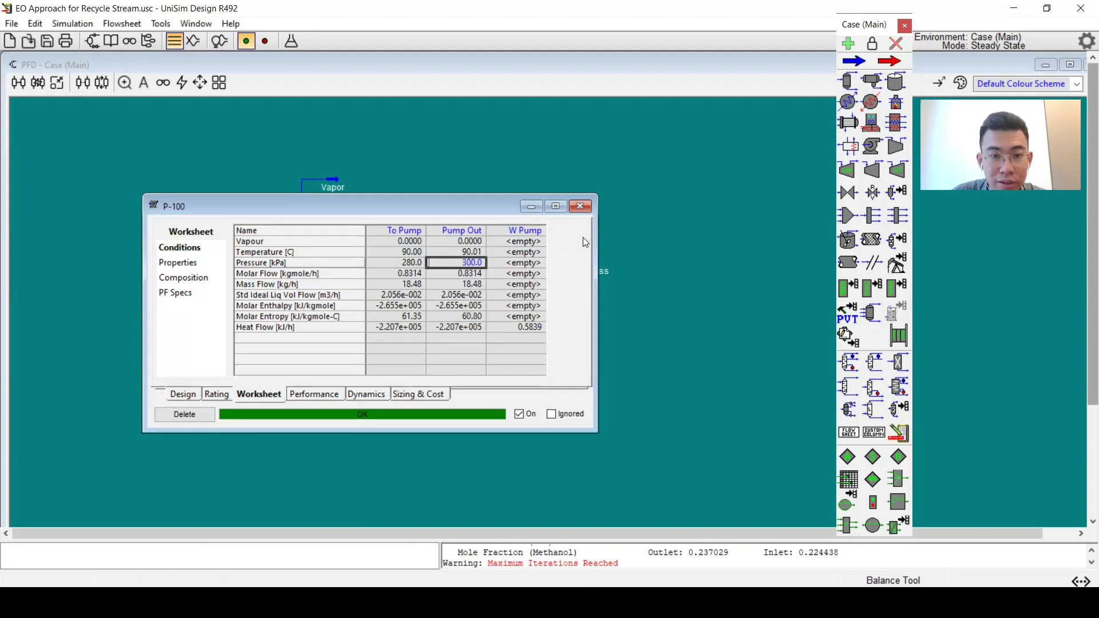
left_click(580, 207)
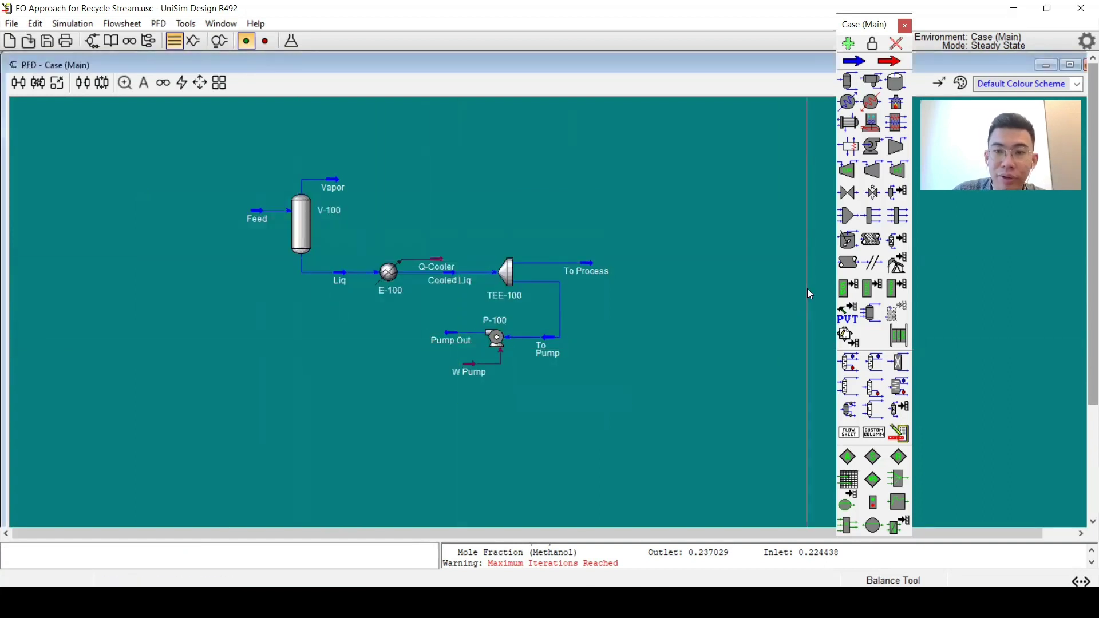
Place a recycle block fed by Pump Out and give it an outlet stream.
left_click_drag(896, 461, 408, 337)
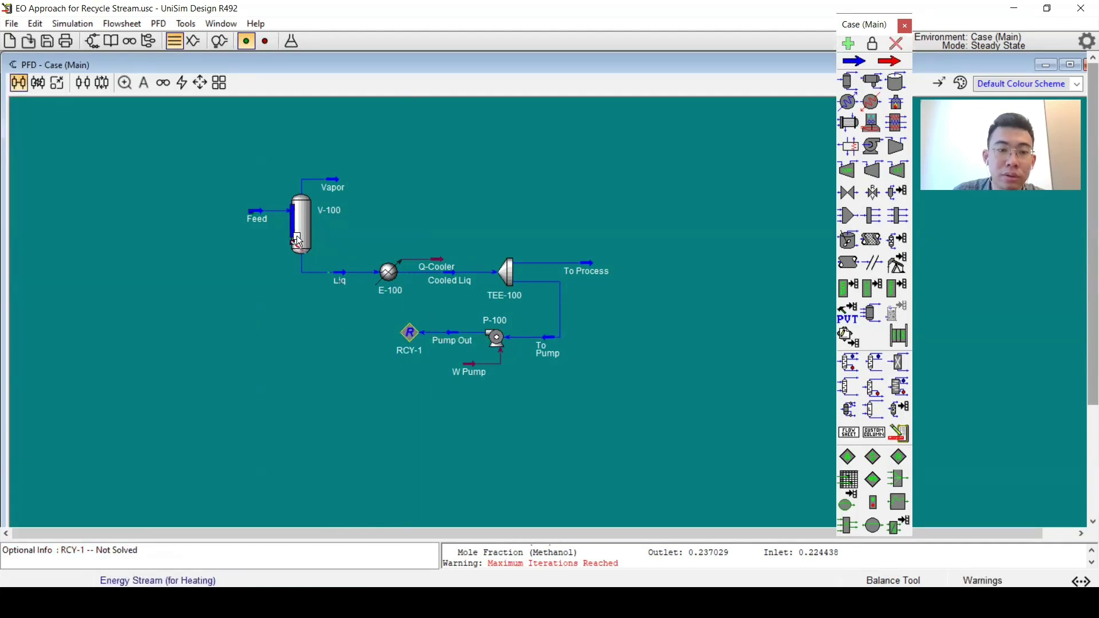
left_click_drag(293, 232, 283, 260)
right_click(235, 260)
left_click(269, 307)
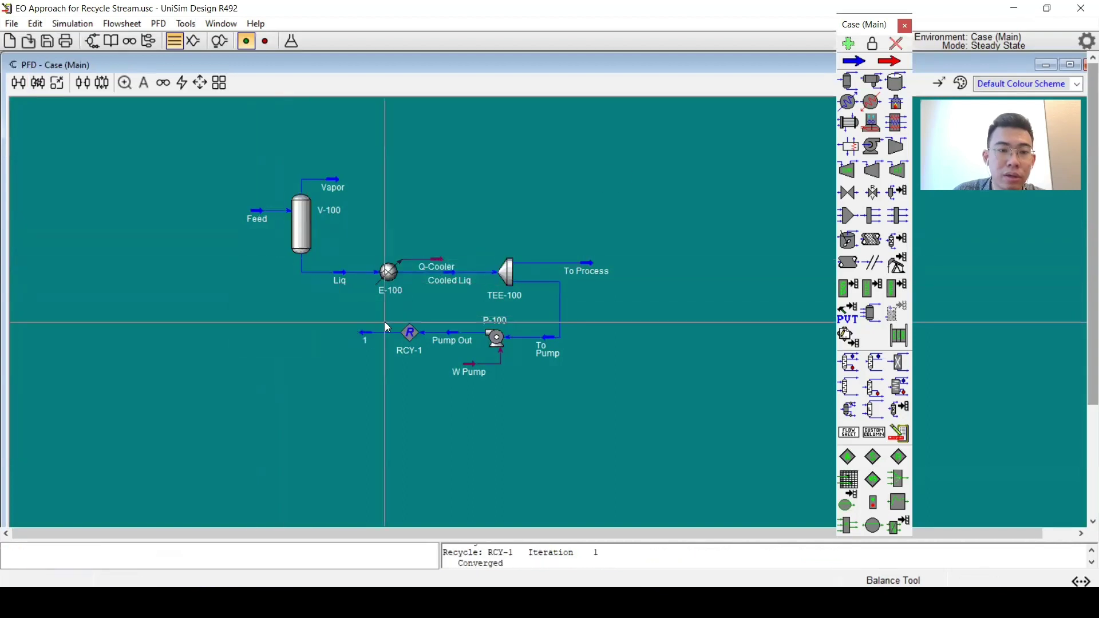
Route the recycle block's outlet stream into separator V-100, rename it Rec, and position it clear of the vessel.
left_click_drag(362, 329, 284, 273)
double_click(284, 273)
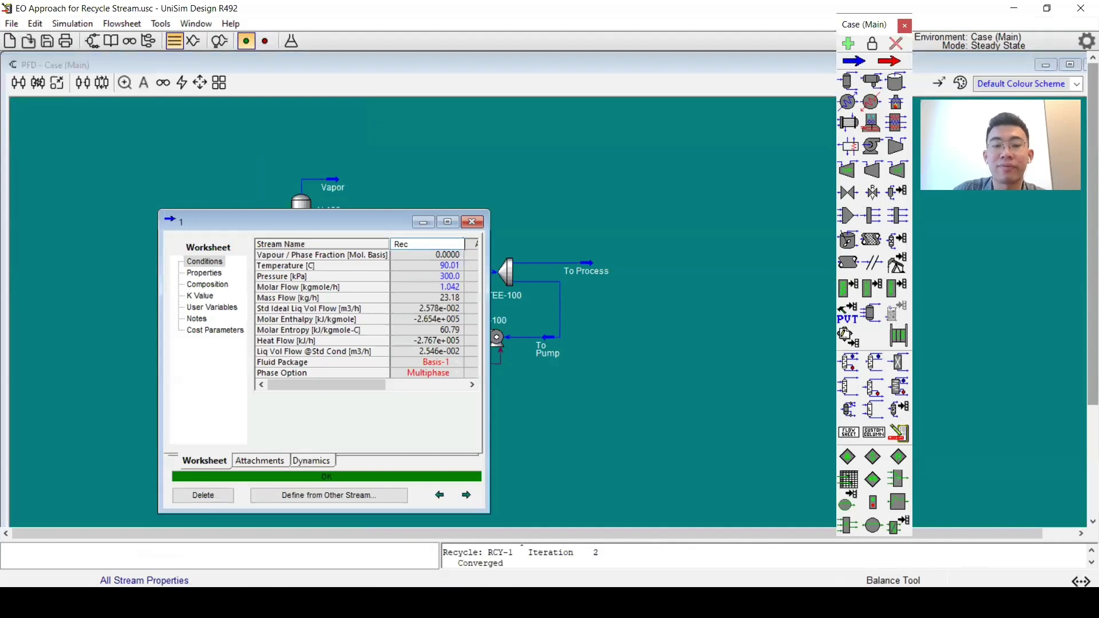
key("Return")
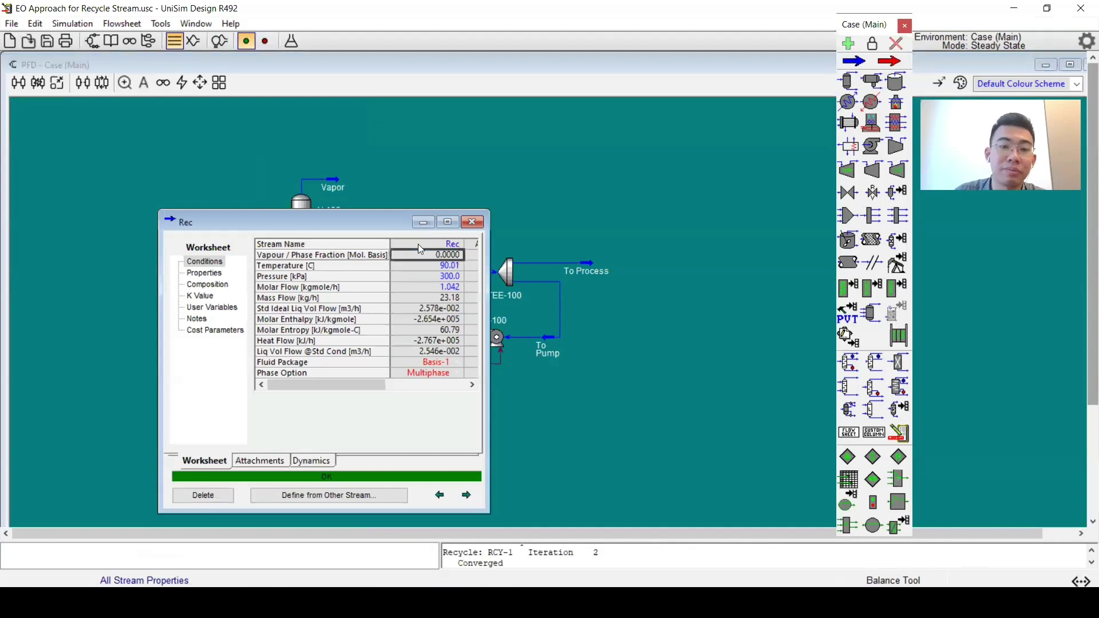
left_click(473, 222)
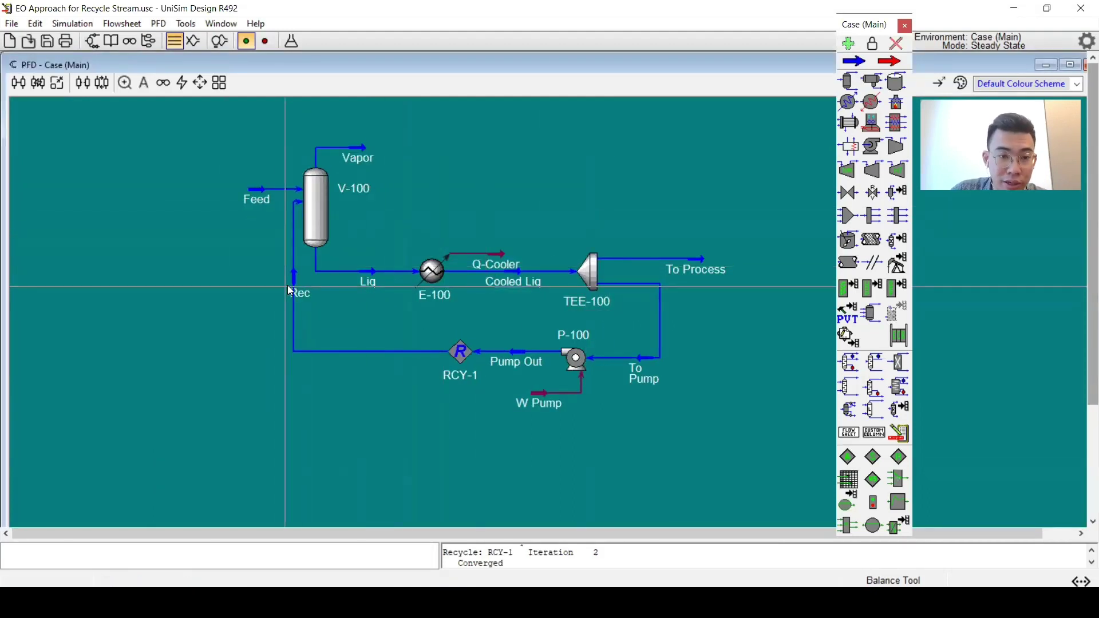
left_click_drag(293, 283, 277, 286)
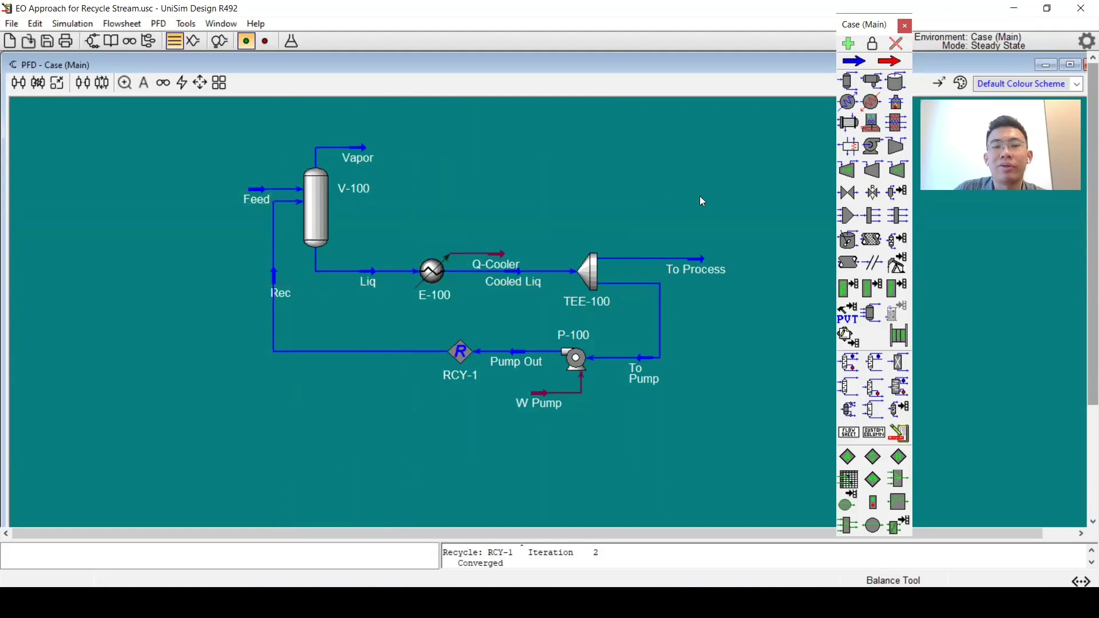
left_click_drag(777, 342, 778, 353)
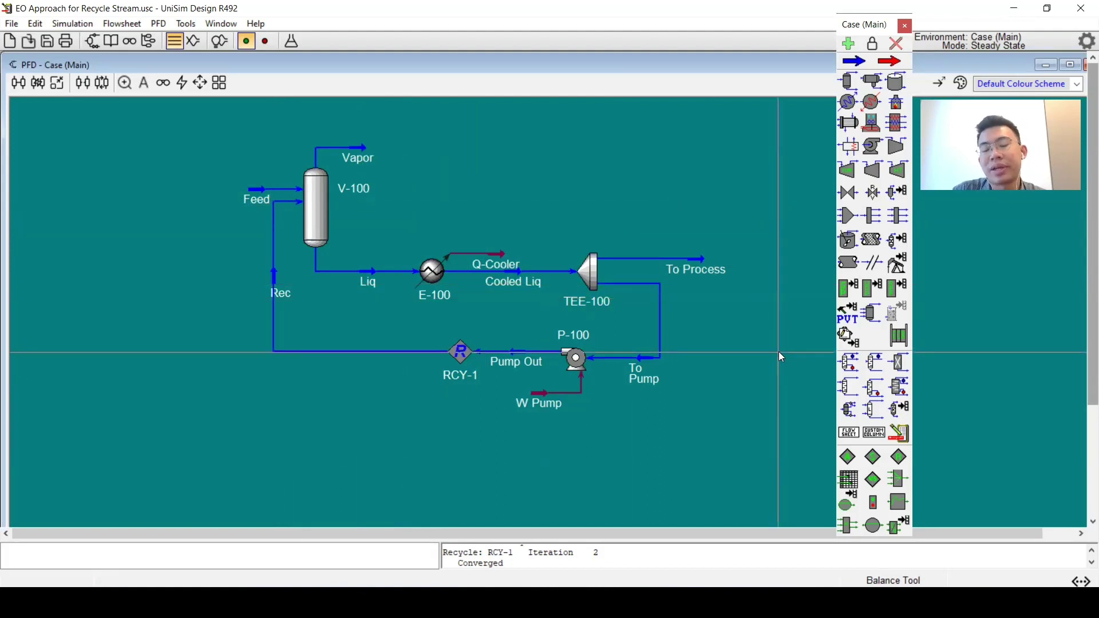
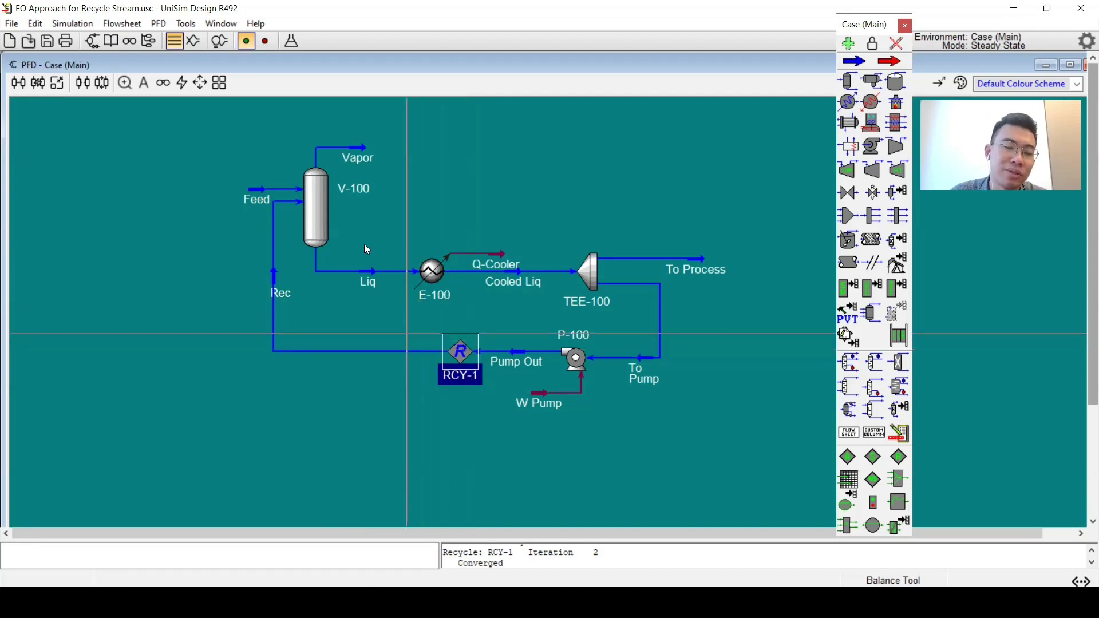
mouse_move(324, 212)
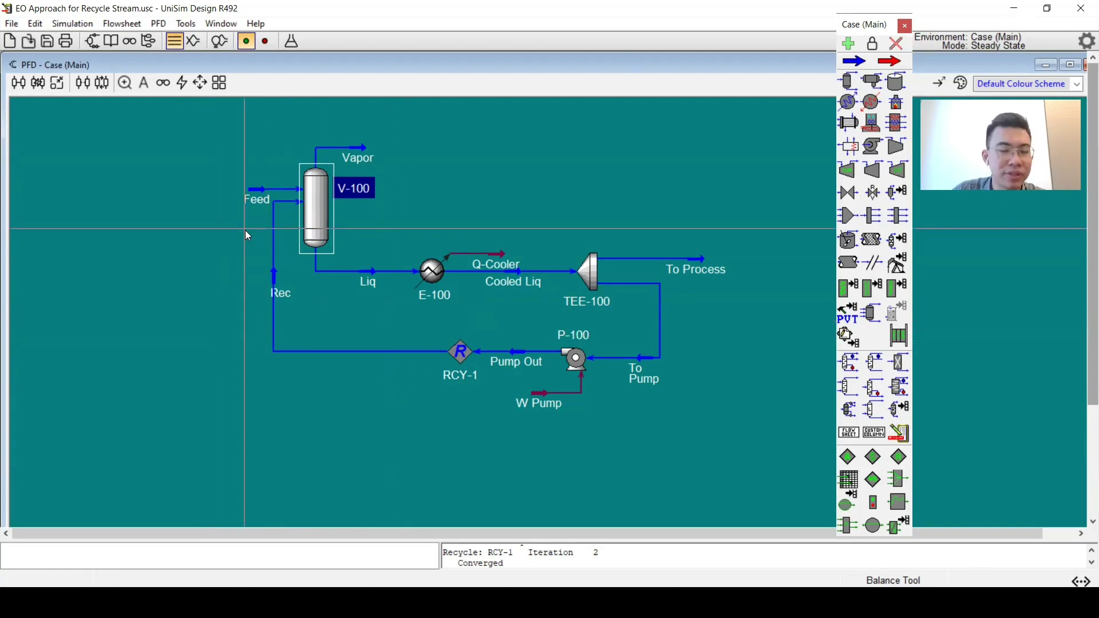
mouse_move(324, 187)
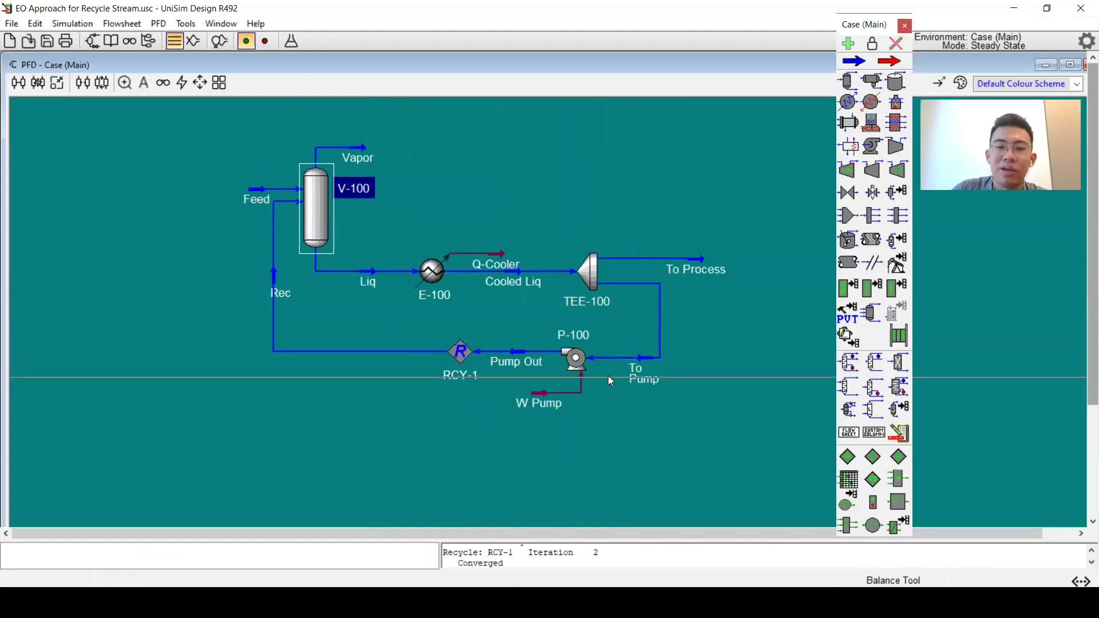
mouse_move(638, 378)
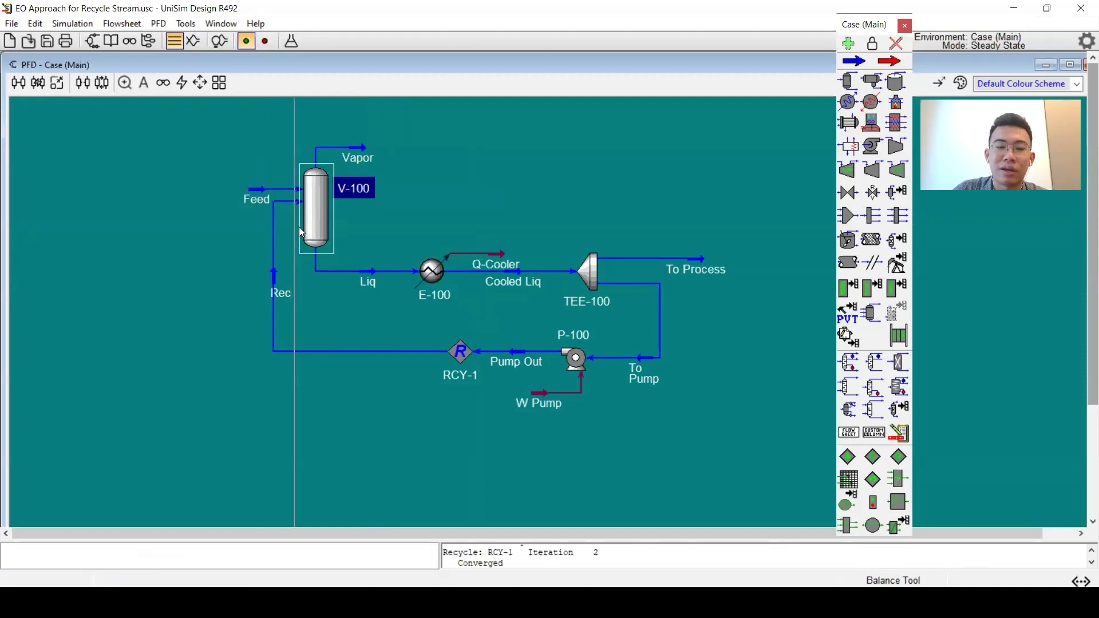
mouse_move(325, 235)
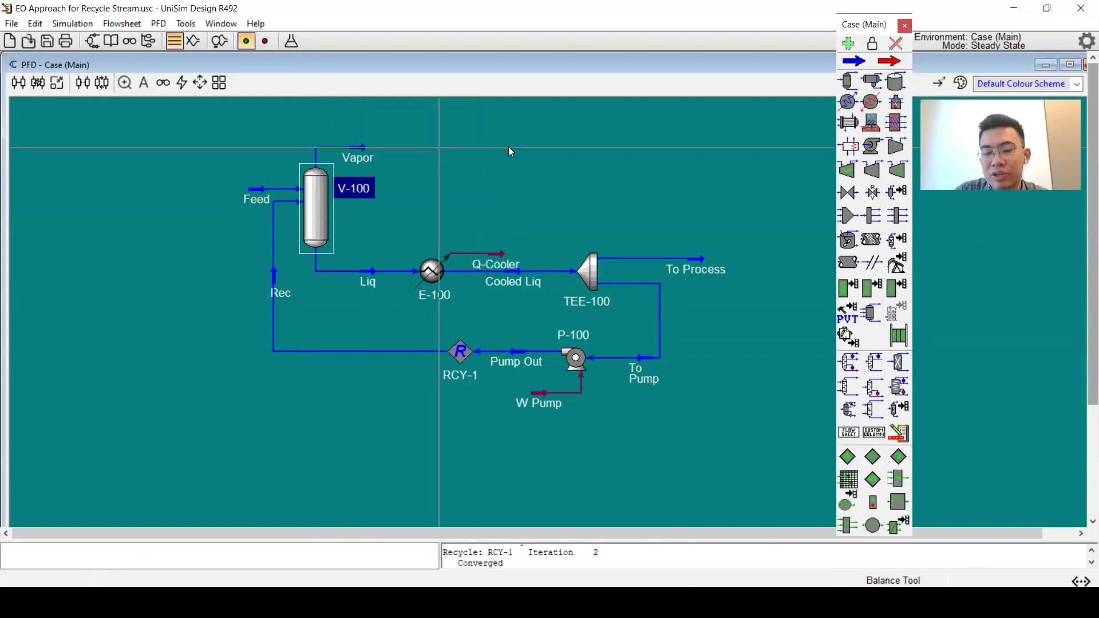
Examine the Rec stream's composition and its temperature, pressure and molar flow specifications.
double_click(274, 290)
left_click_drag(328, 64, 211, 188)
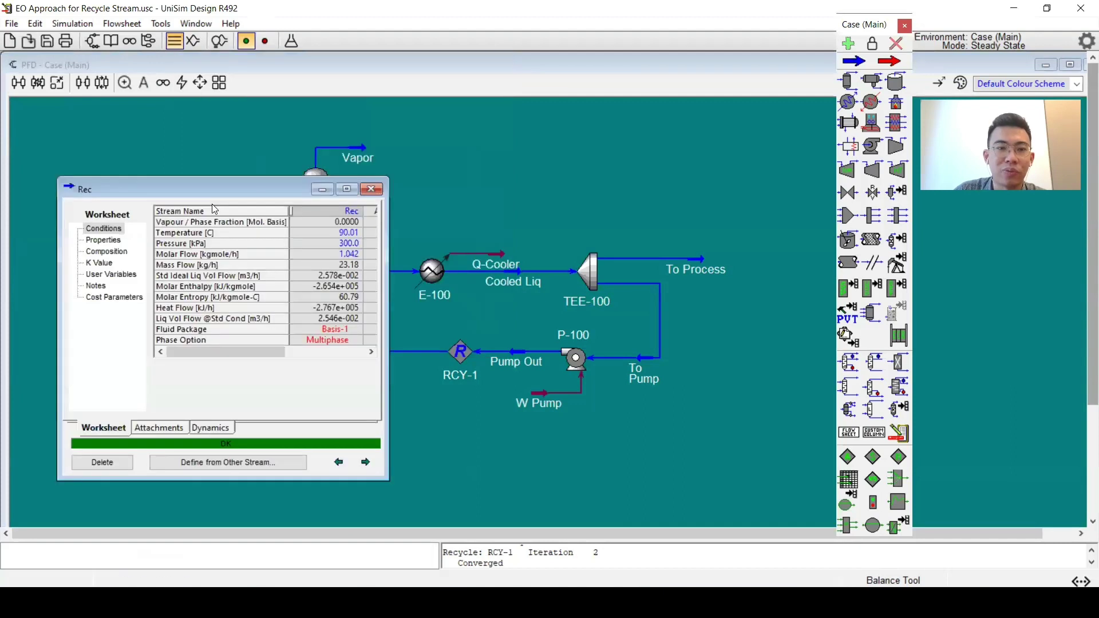
left_click_drag(324, 231, 330, 259)
left_click(106, 251)
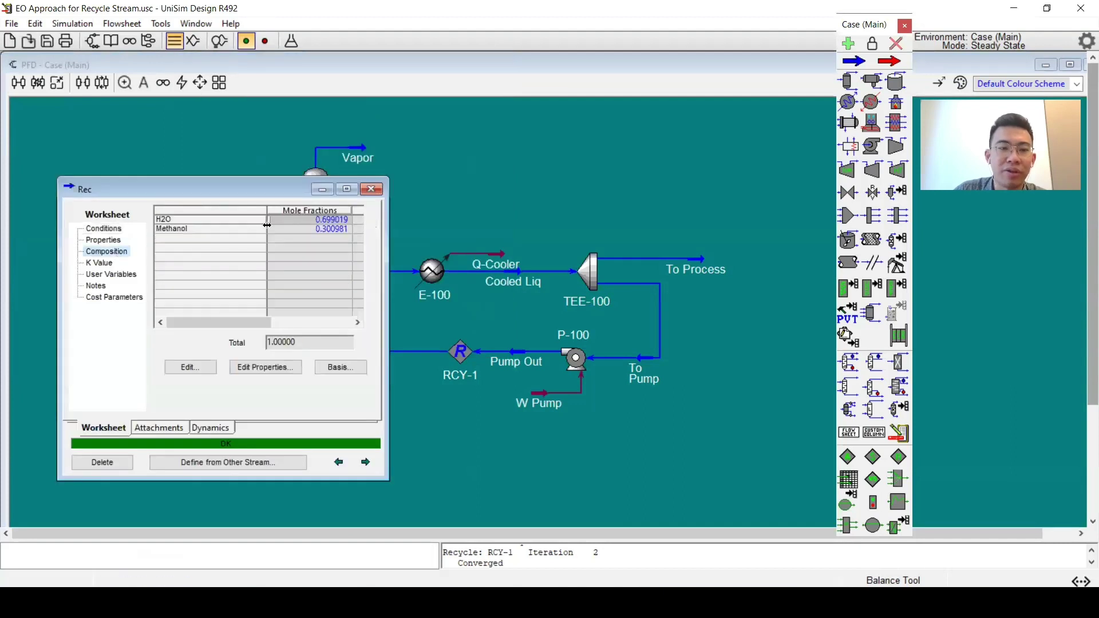
left_click(313, 210)
left_click(92, 232)
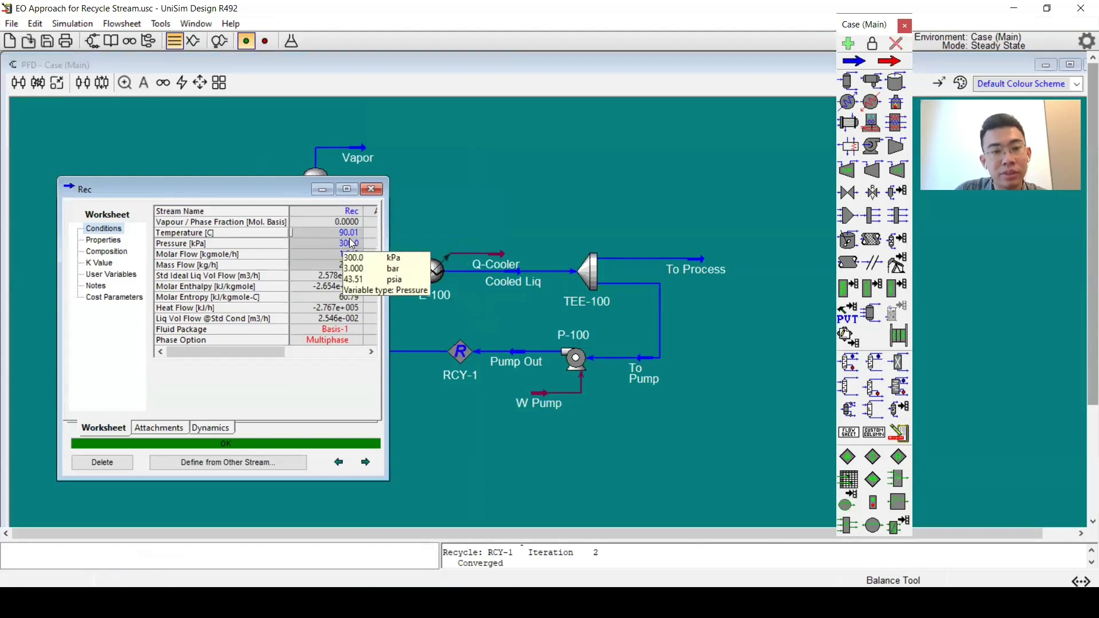
mouse_move(350, 235)
key("Down")
key("Down")
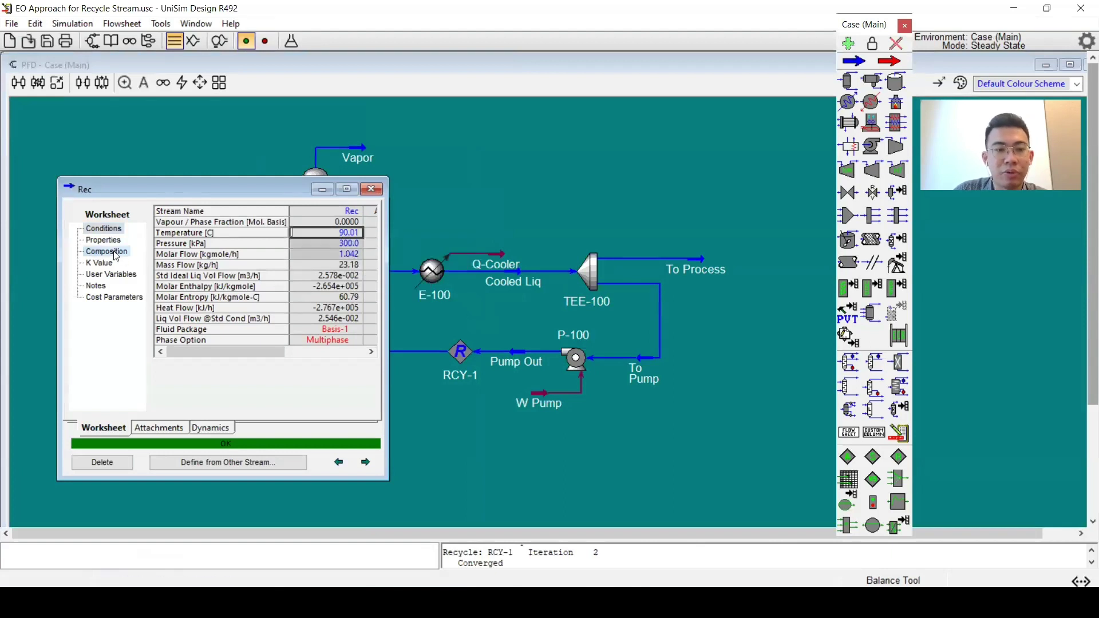
left_click(371, 189)
Break the connection between recycle block RCY-1 and the Rec stream.
mouse_move(410, 349)
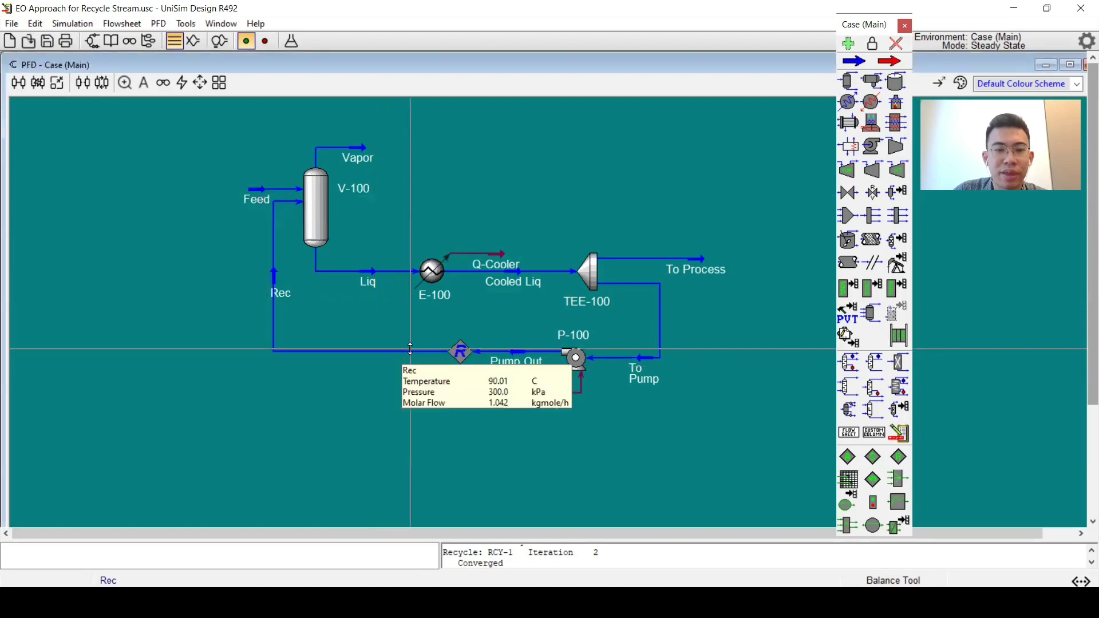
right_click(362, 350)
left_click(405, 399)
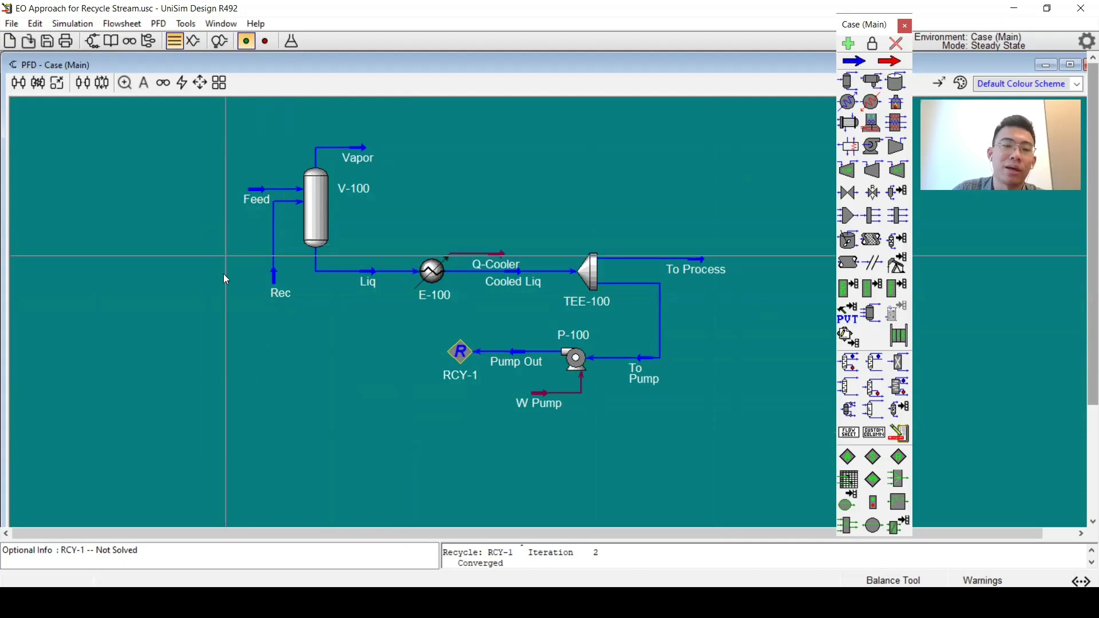
Check the detached Rec stream's conditions and reconnect it to RCY-1's outlet.
key("ctrl")
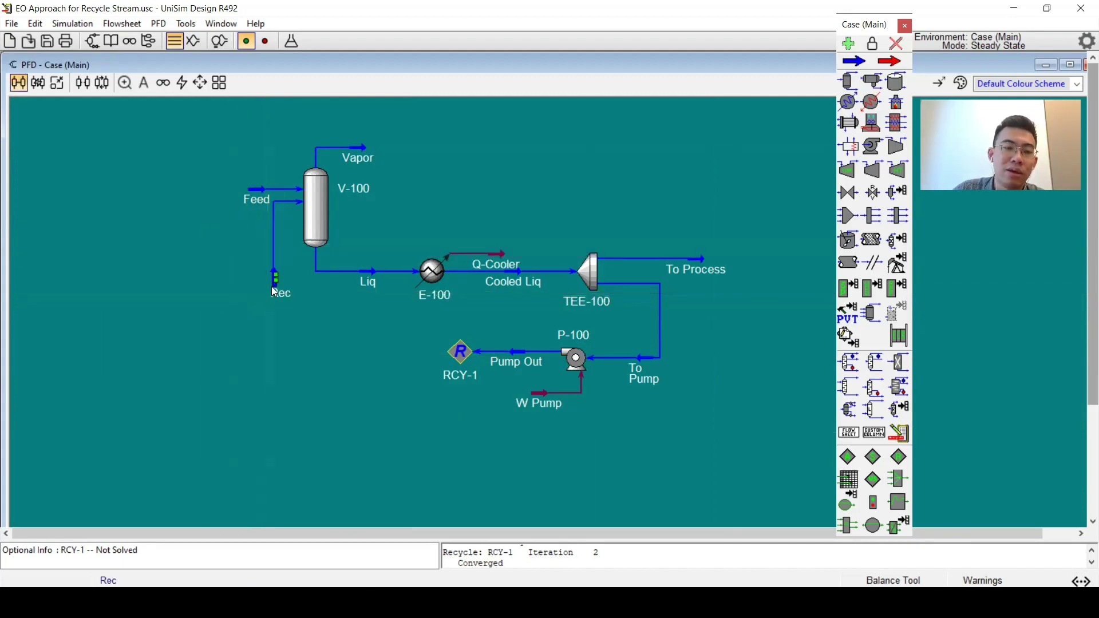
double_click(287, 202)
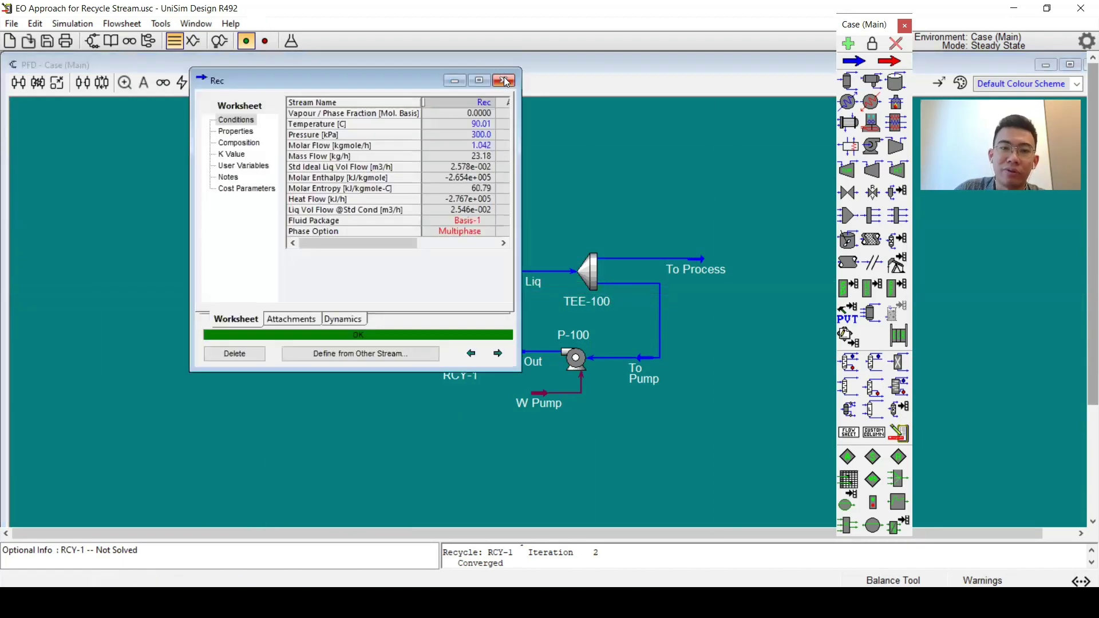
left_click(504, 81)
key("ctrl")
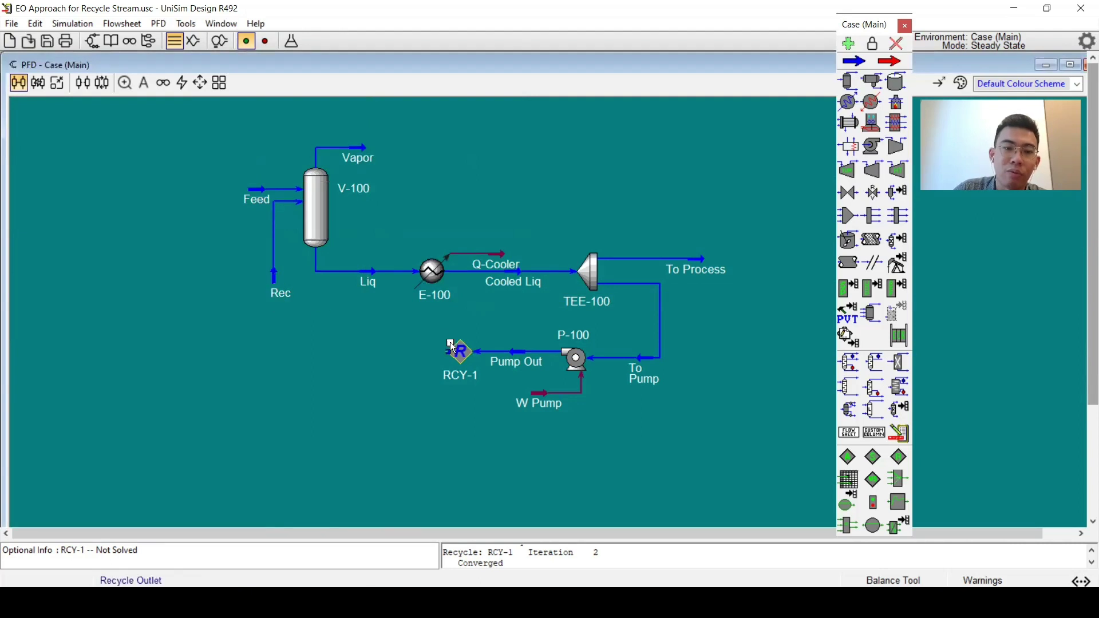
Replace the Rec inlet of separator V-100 with the To Pump stream.
double_click(315, 207)
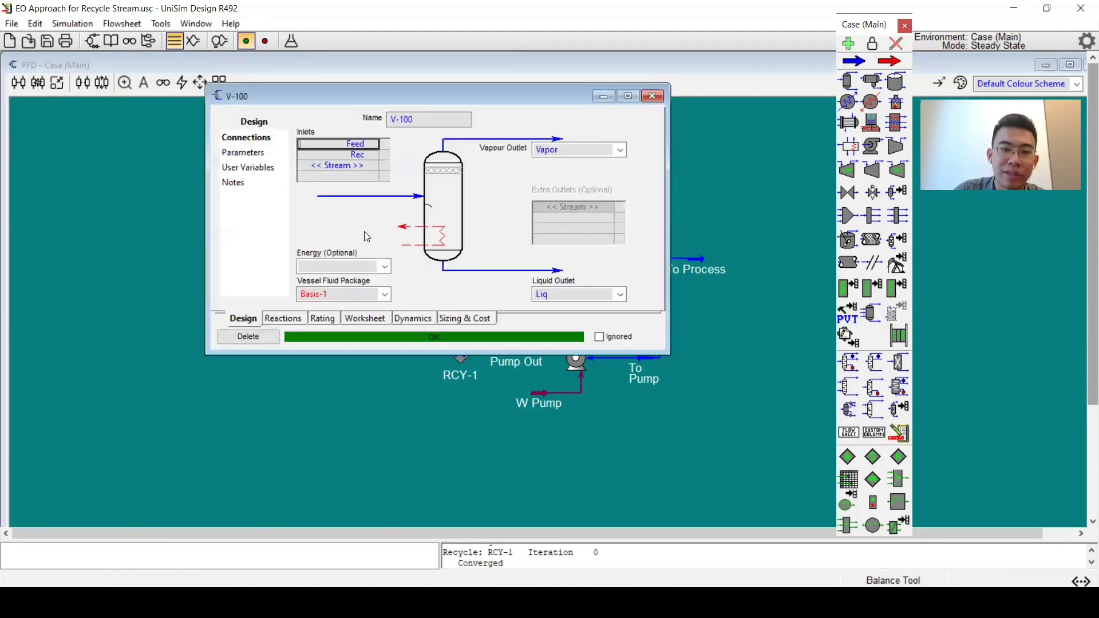
left_click(372, 156)
left_click(373, 156)
left_click(357, 199)
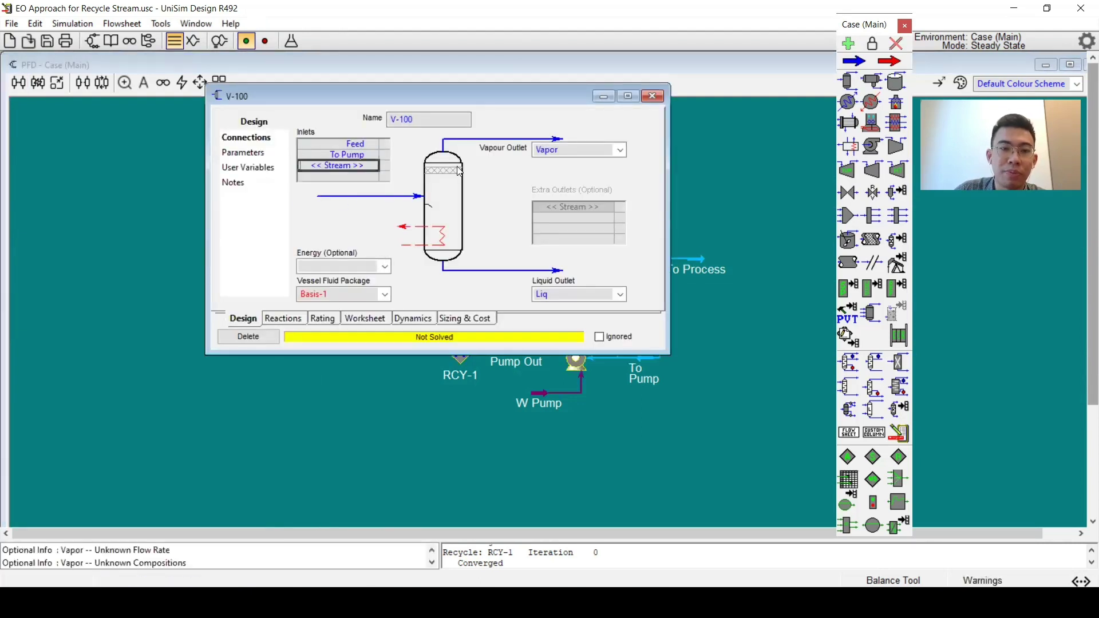
left_click(652, 96)
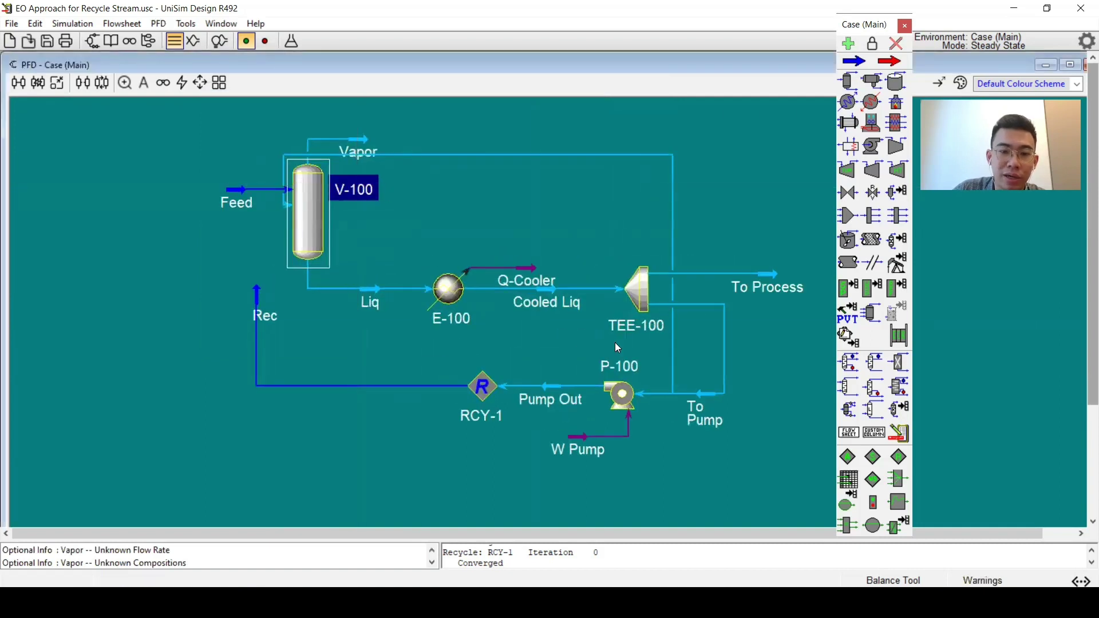
Break the direct connection between the To Pump stream and separator V-100.
mouse_move(687, 402)
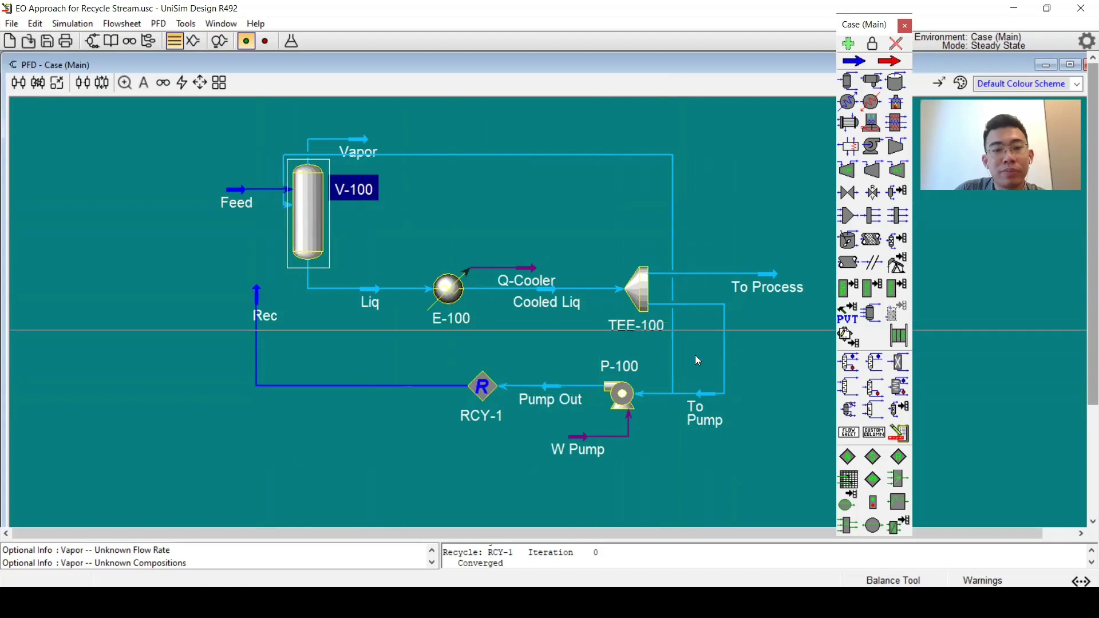
mouse_move(278, 218)
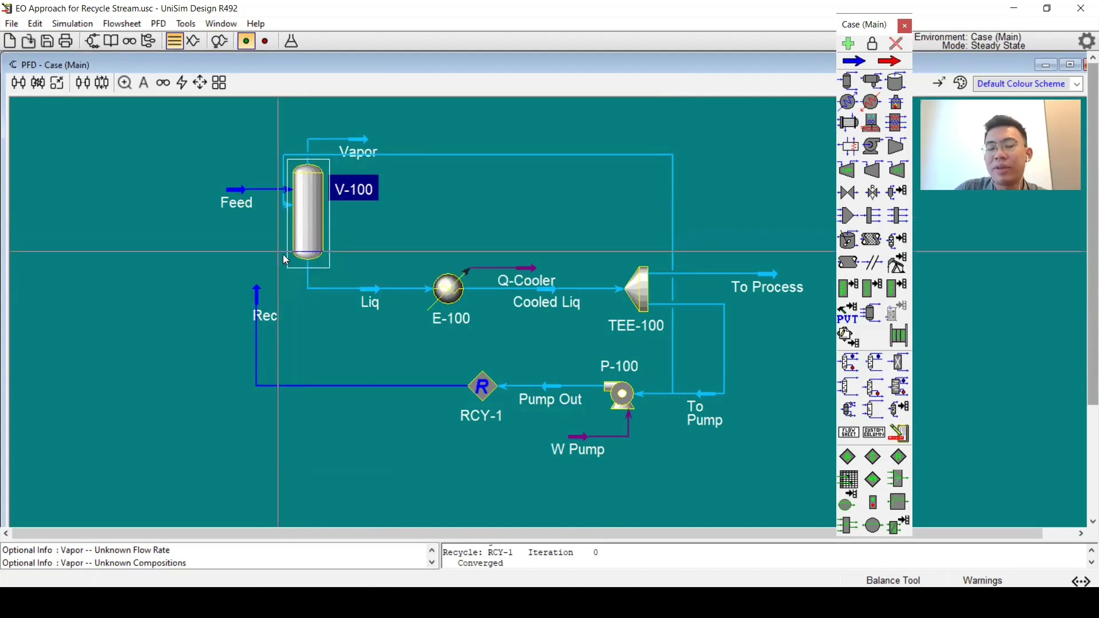
mouse_move(483, 271)
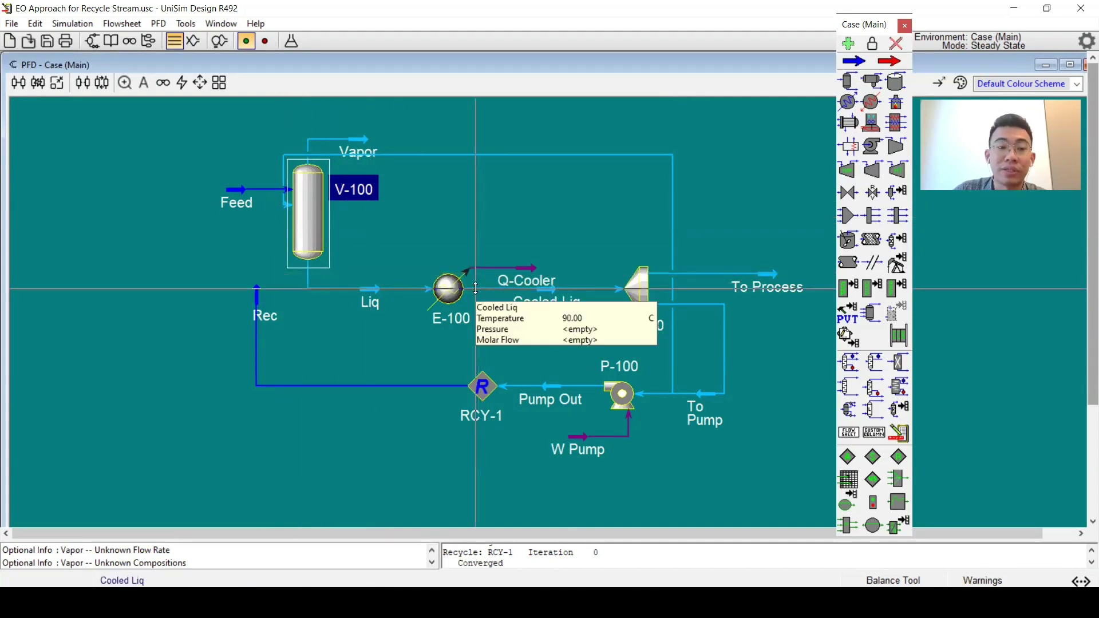
right_click(497, 156)
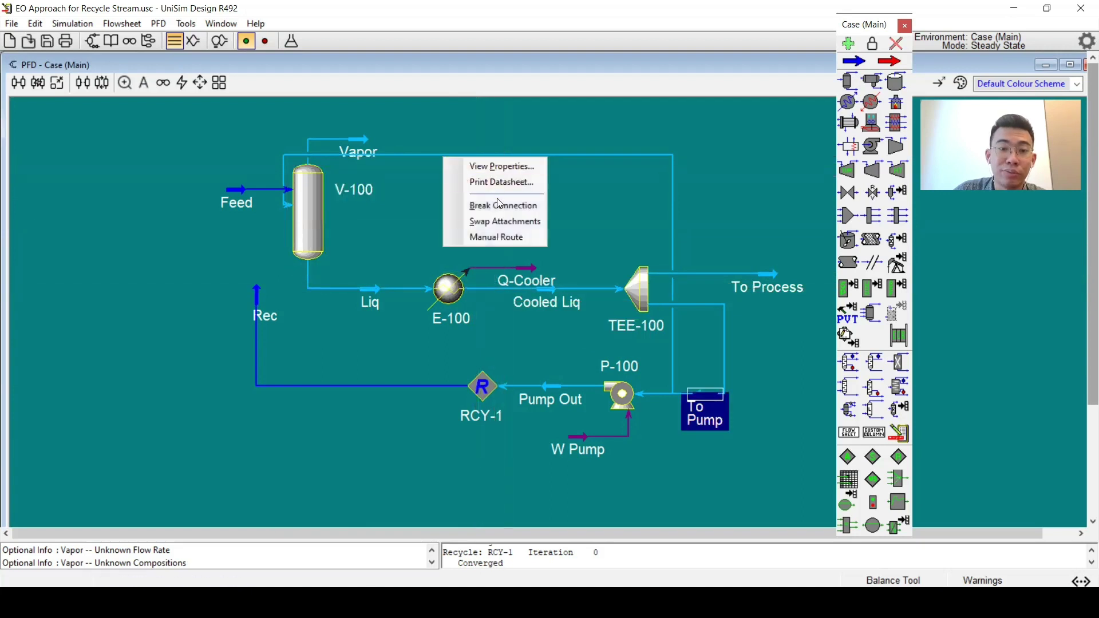
left_click(501, 206)
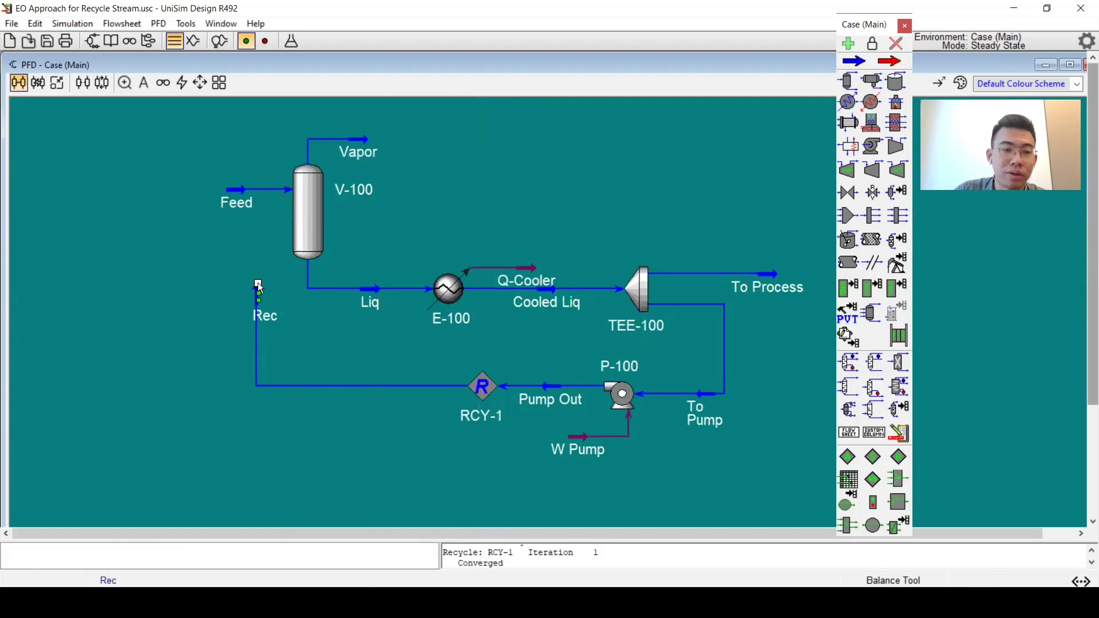
Reconnect the Rec stream to the inlet of separator V-100.
left_click_drag(293, 233, 290, 318)
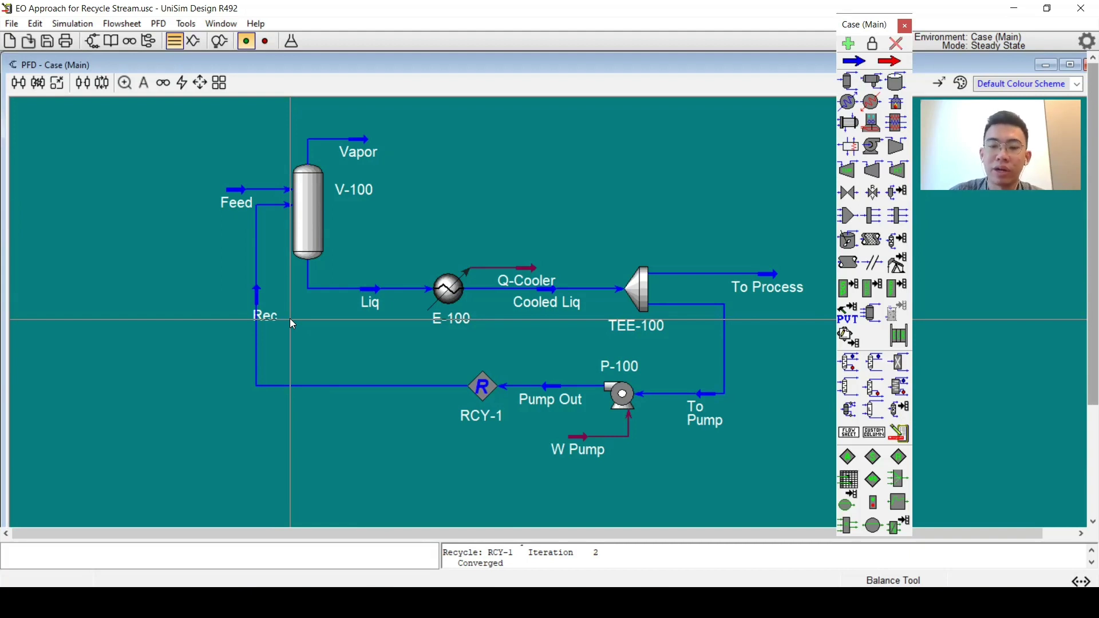
Add a new material stream in the empty area beside the existing flowsheet and name it EO Feed.
left_click_drag(810, 379, 550, 400)
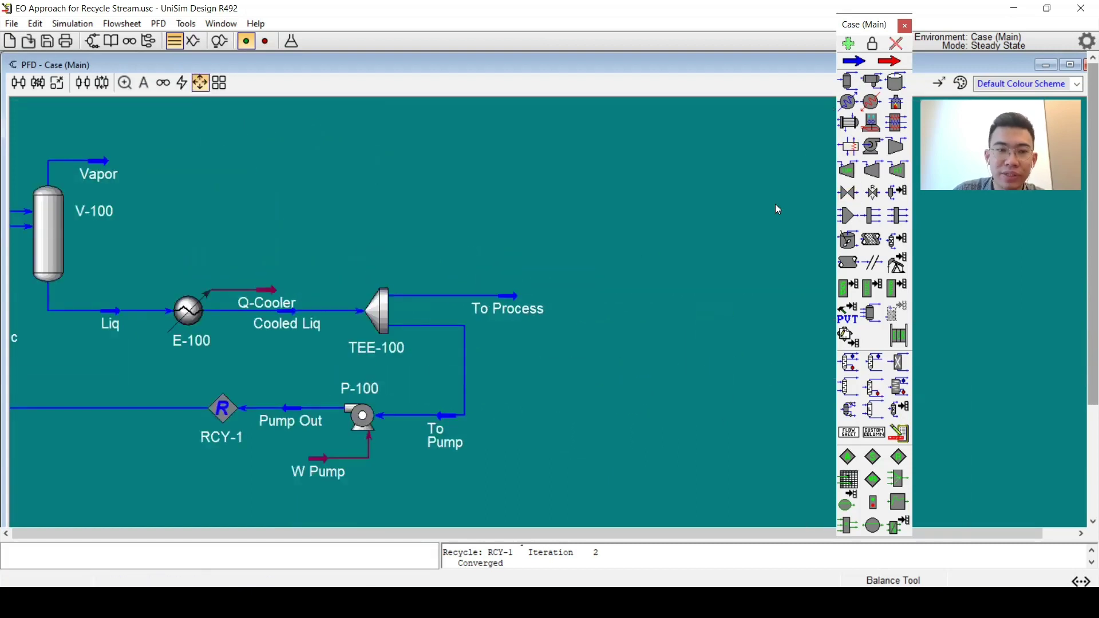
scroll(704, 259, "down", 1)
left_click(842, 62)
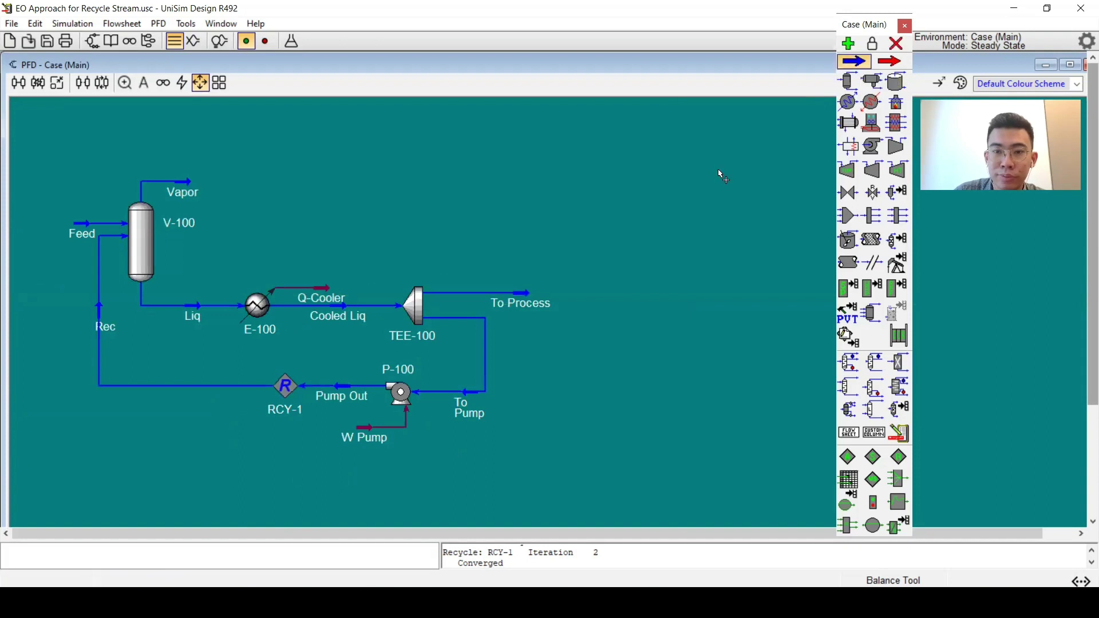
left_click(698, 265)
double_click(703, 252)
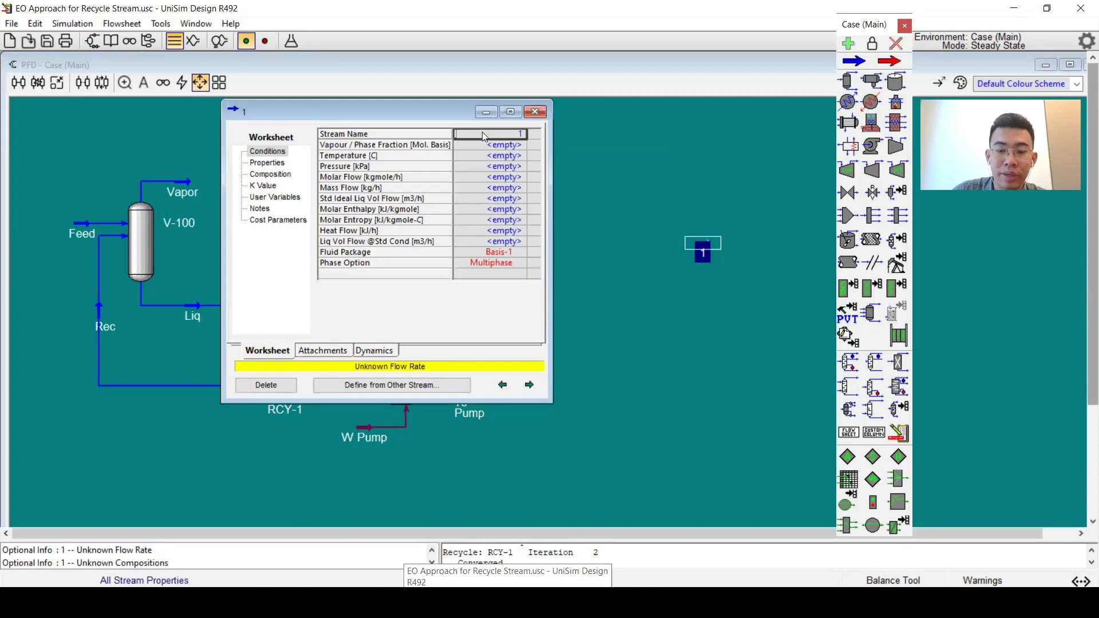
type("EO Feed")
key("Return")
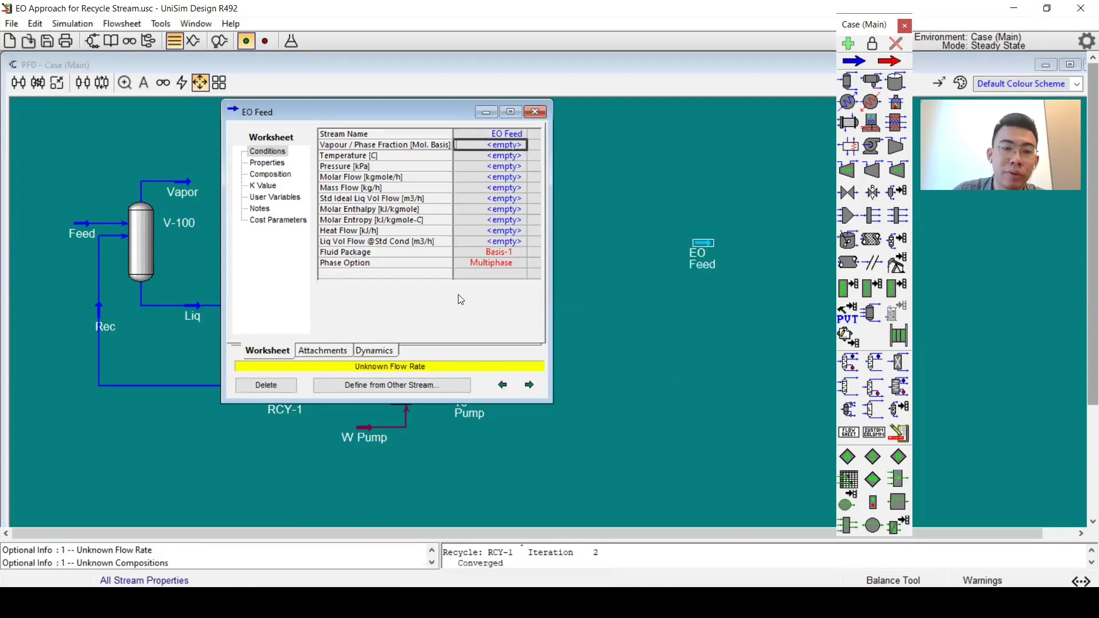
Define the EO Feed stream from the existing Feed stream's conditions, copying the flow on a mass basis.
left_click(416, 390)
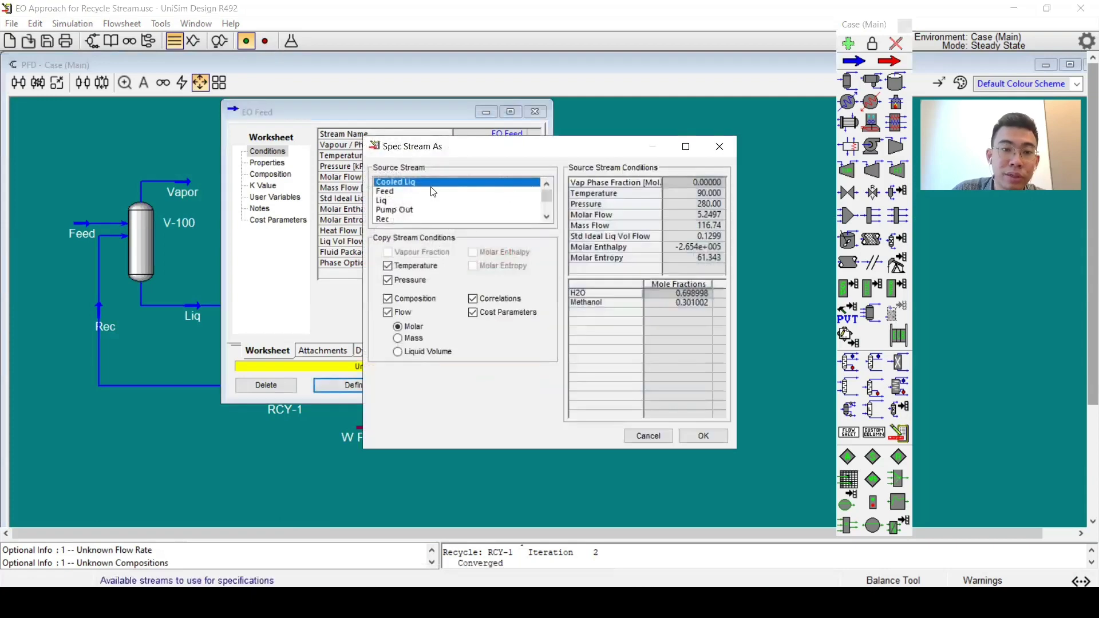
left_click(432, 192)
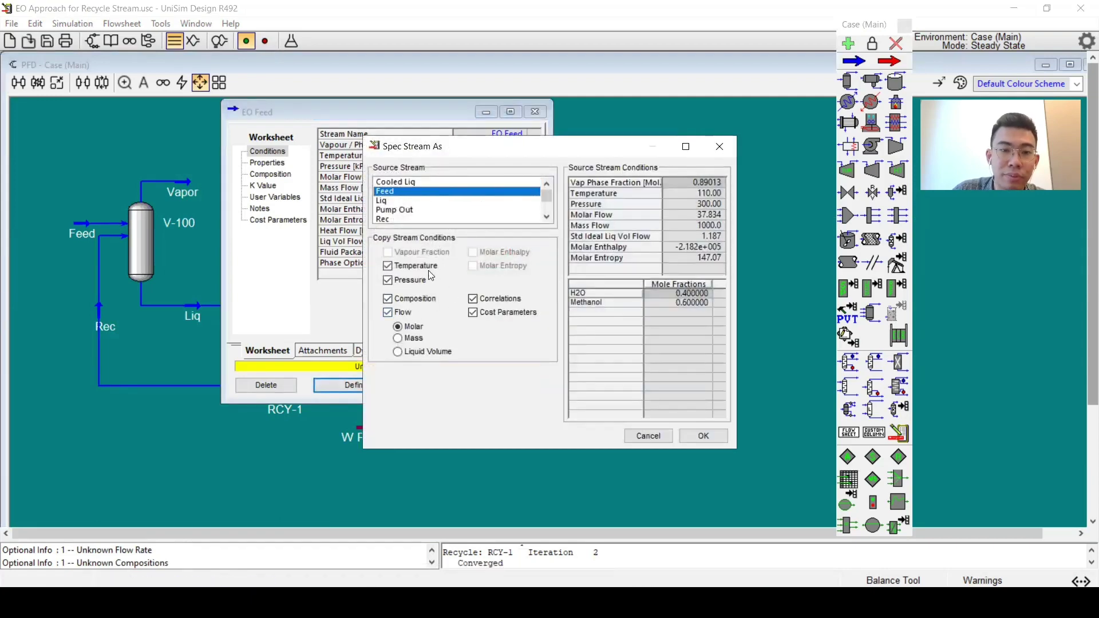
left_click(408, 339)
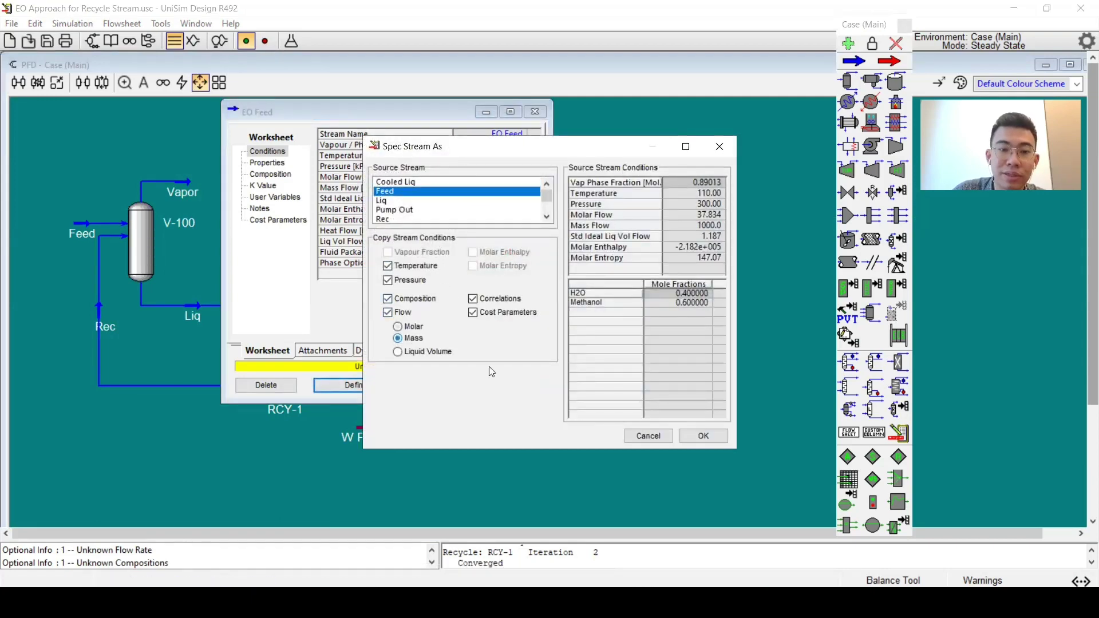
left_click(700, 436)
left_click(532, 111)
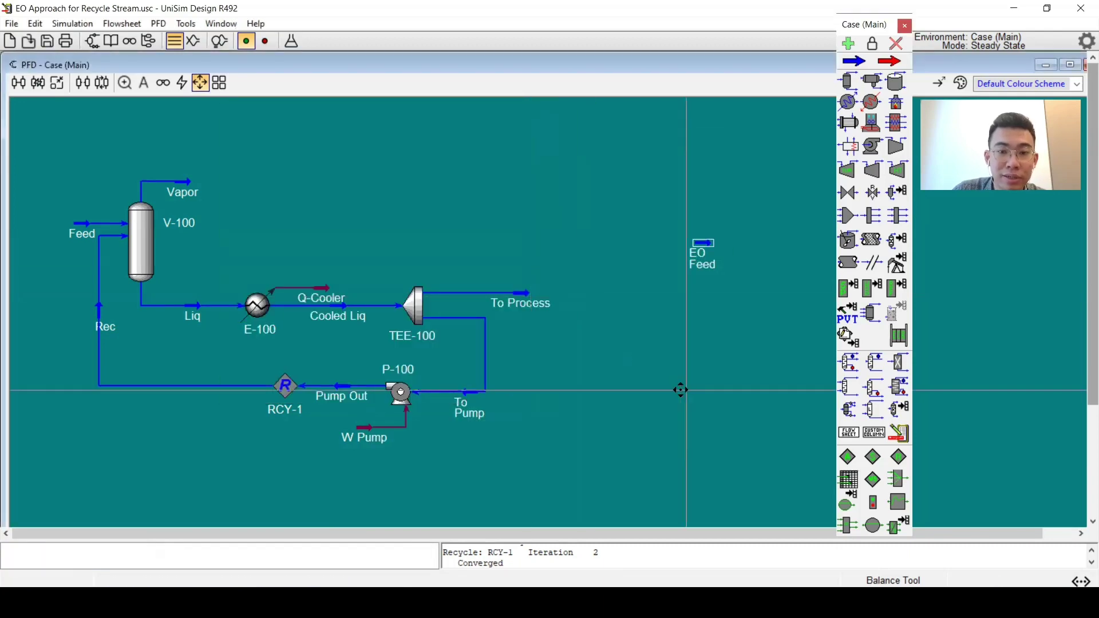
Add a UniSim EO sub-flowsheet operation beside the EO Feed stream and dismiss its source options.
scroll(596, 361, "right", 3)
scroll(511, 334, "down", 2)
left_click_drag(527, 254, 606, 269)
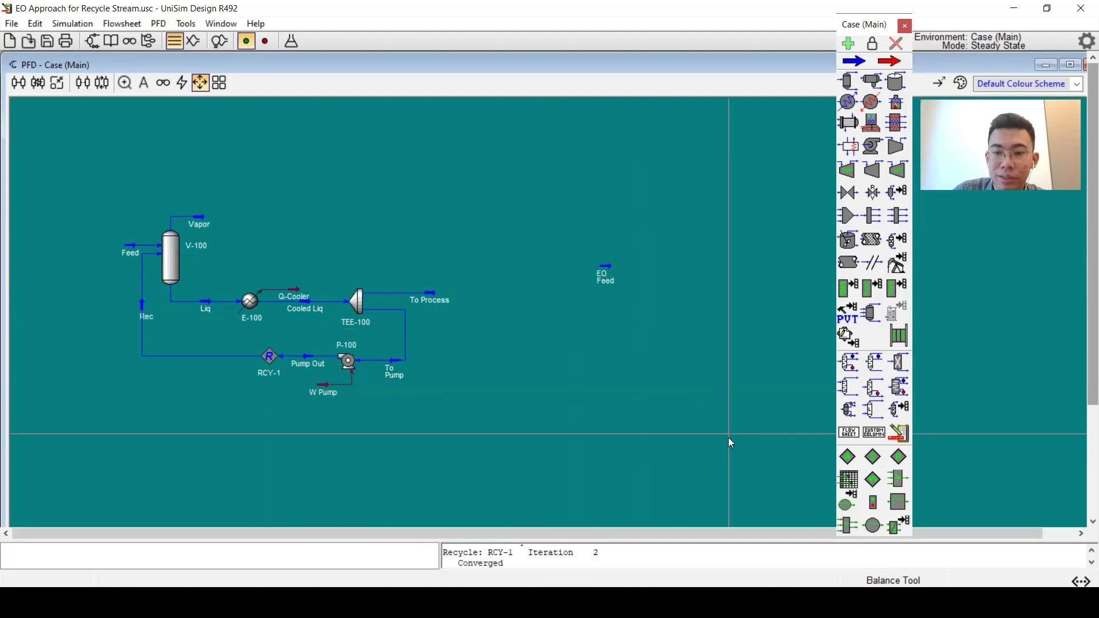
left_click(899, 433)
left_click(641, 284)
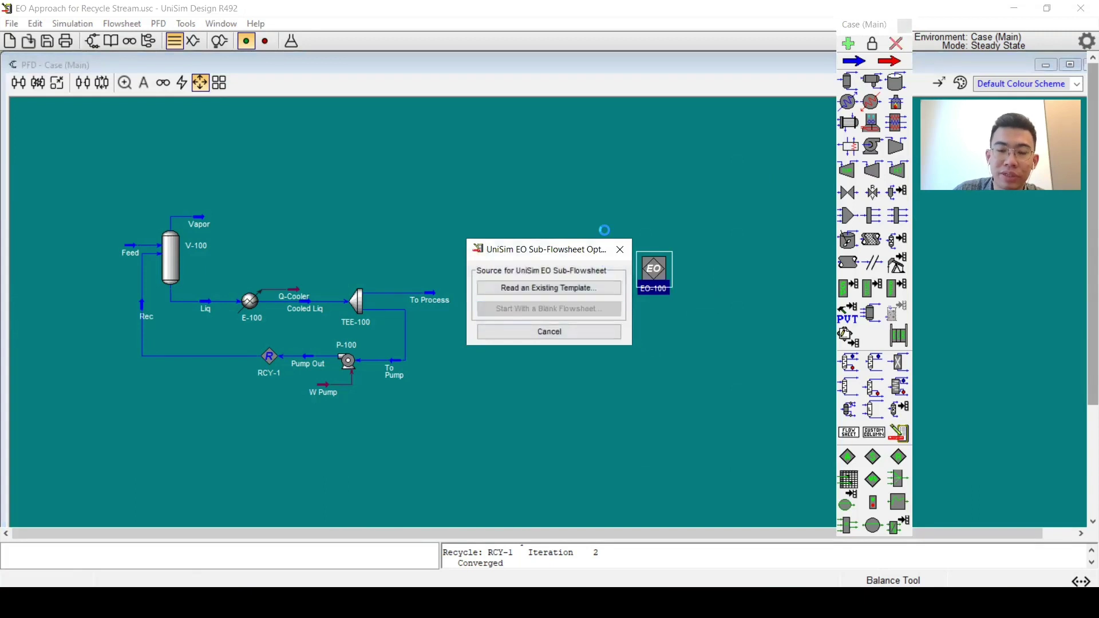
key("Escape")
left_click(624, 127)
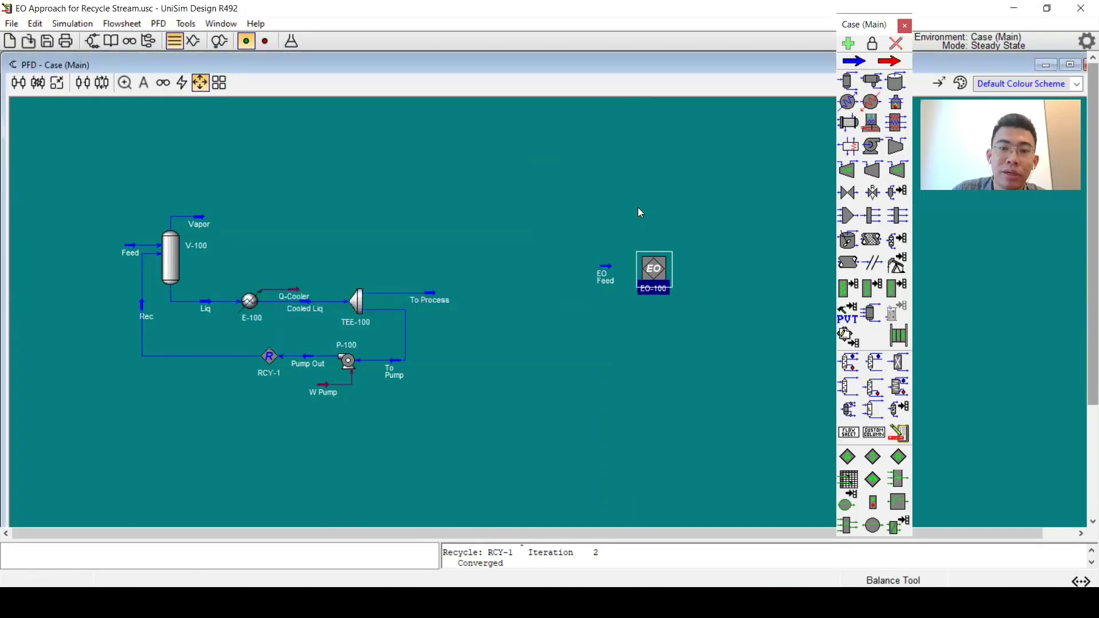
Connect the EO Feed stream to the feed inlet of EO-100.
scroll(630, 203, "up", 1)
key("ctrl")
left_click_drag(611, 276, 645, 277)
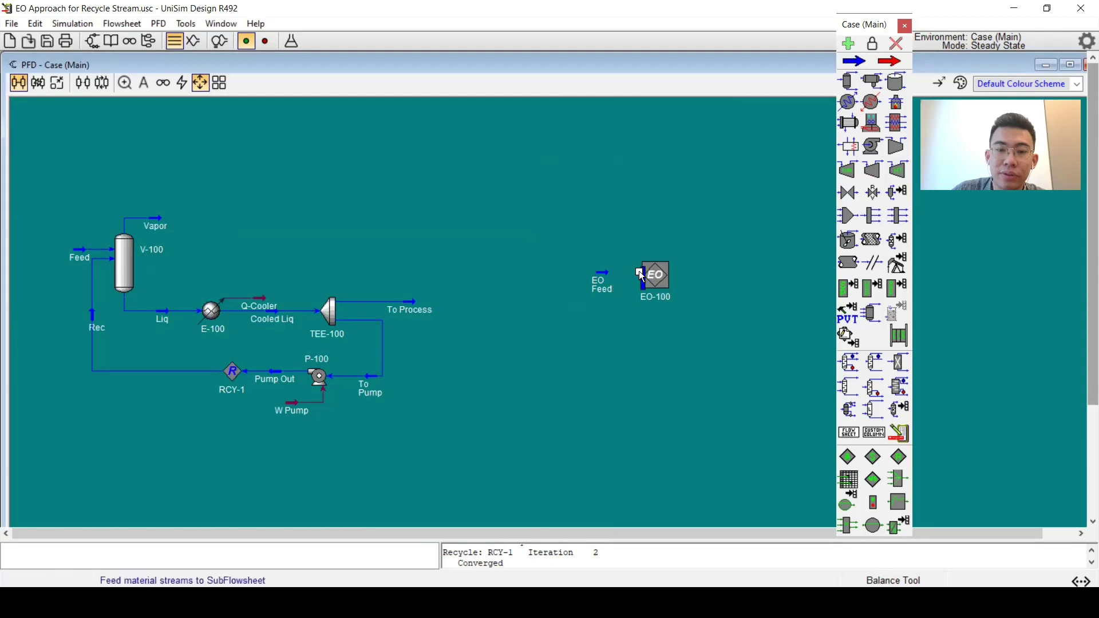
left_click_drag(750, 285, 773, 273)
scroll(553, 245, "up", 1)
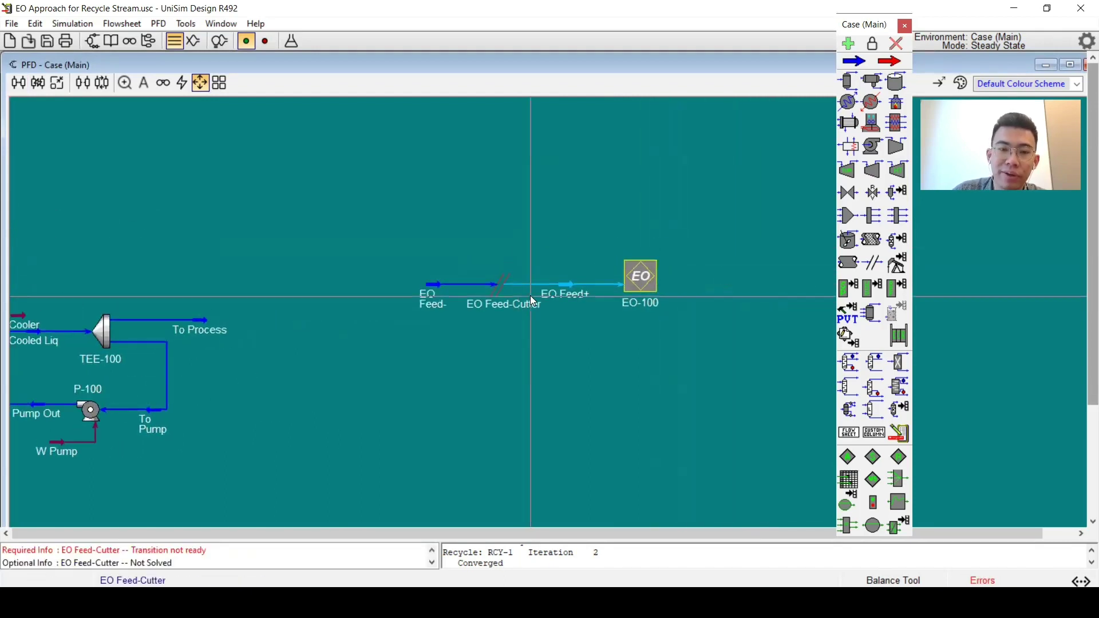
Check the EO Feed+ stream and the Basis-1 Clone fluid package in the basis environment, and return to the simulation.
mouse_move(537, 297)
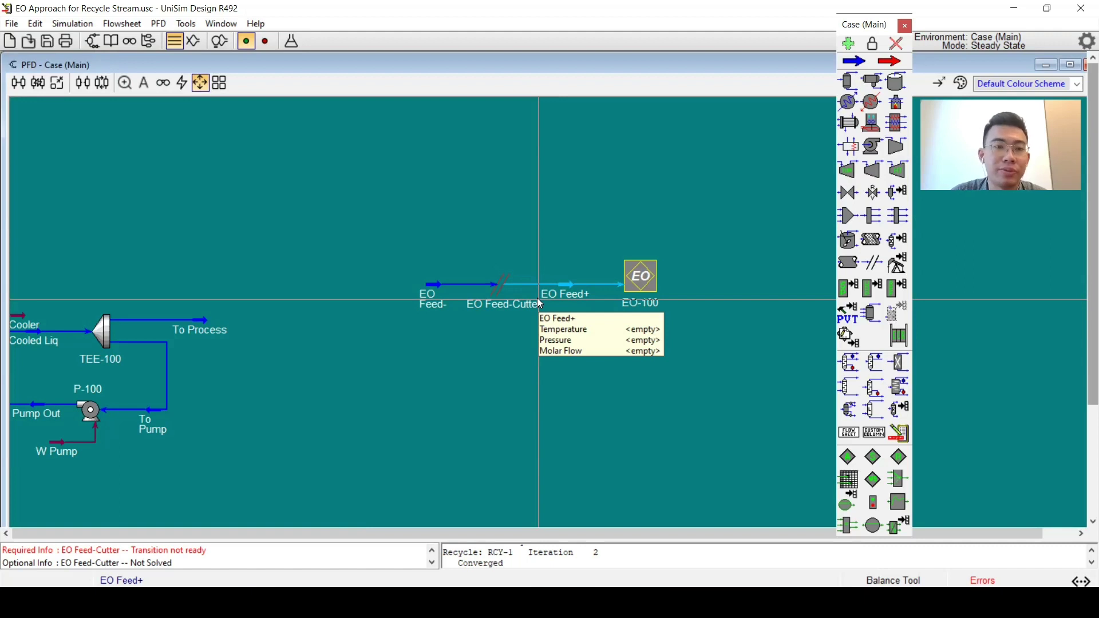
left_click(291, 41)
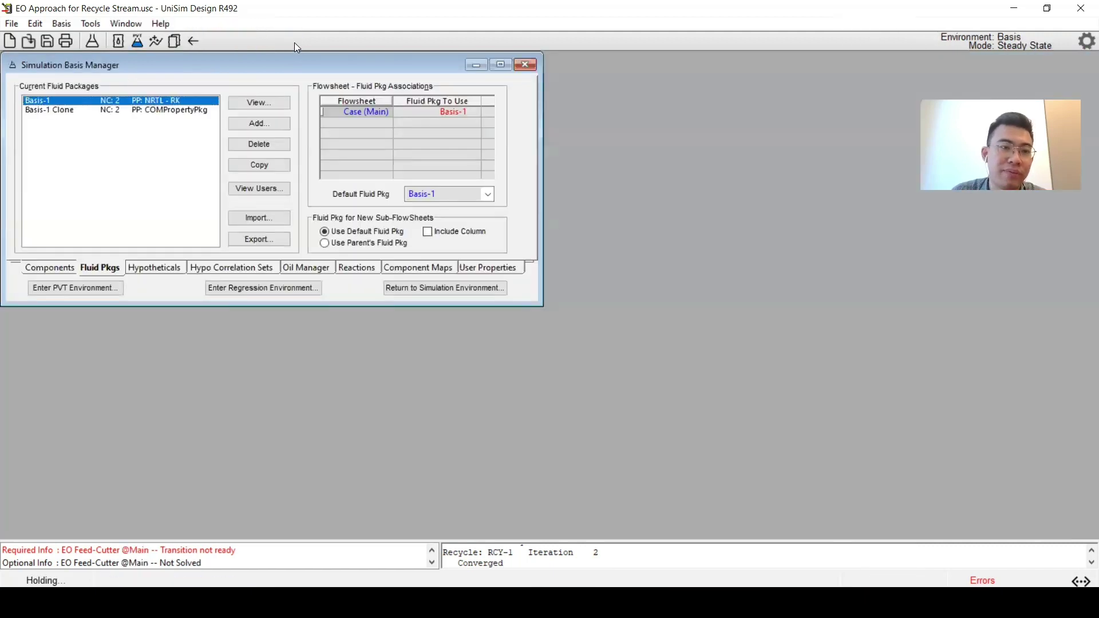
left_click(140, 122)
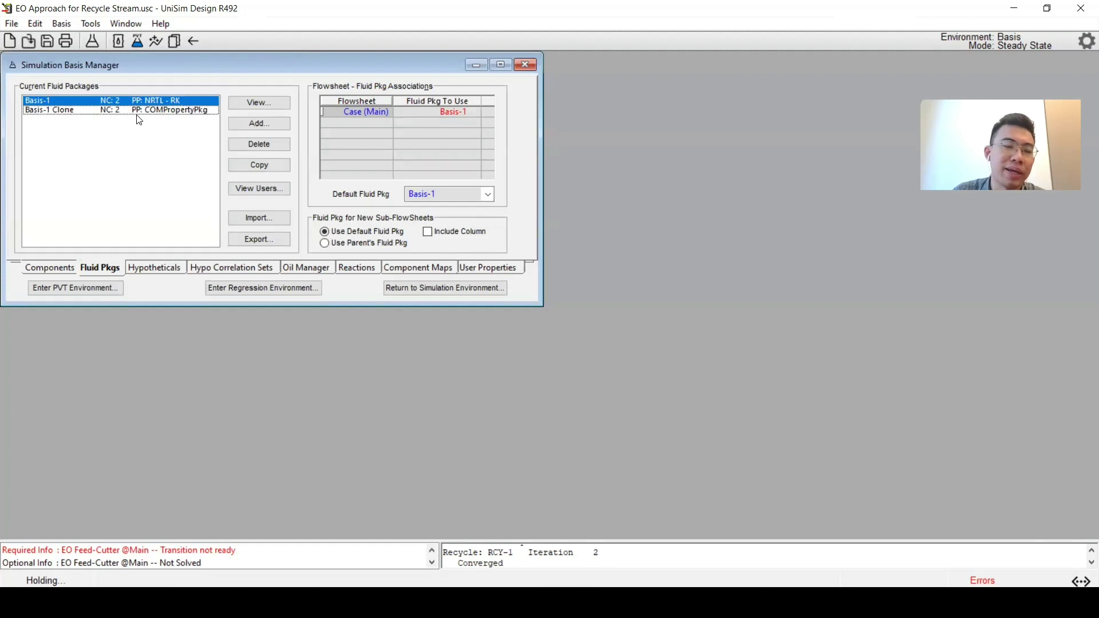
left_click(132, 113)
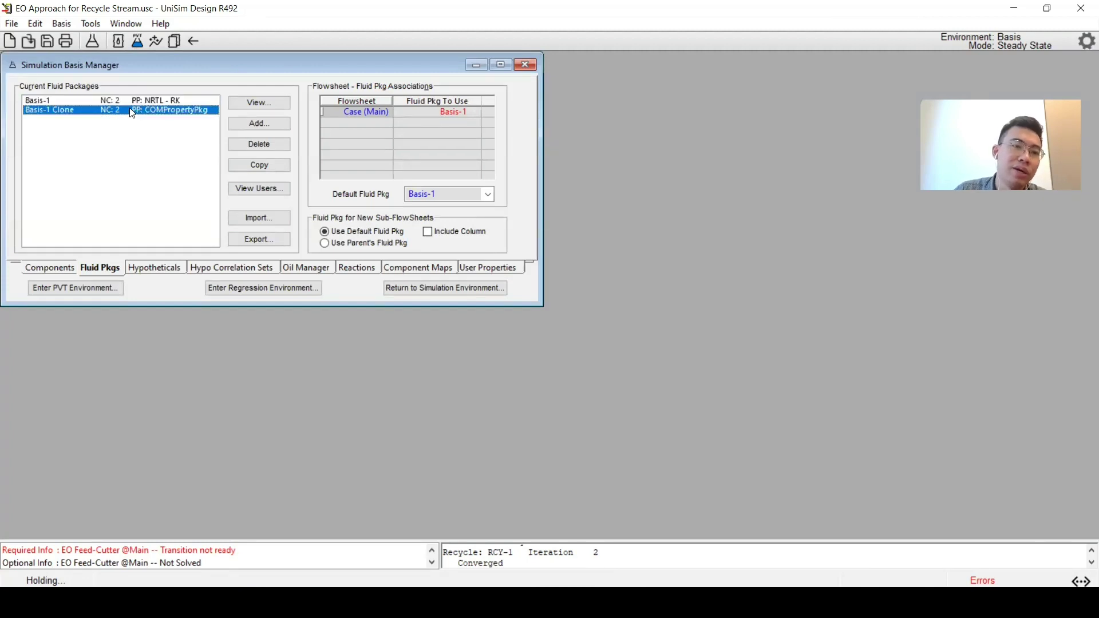
left_click(412, 288)
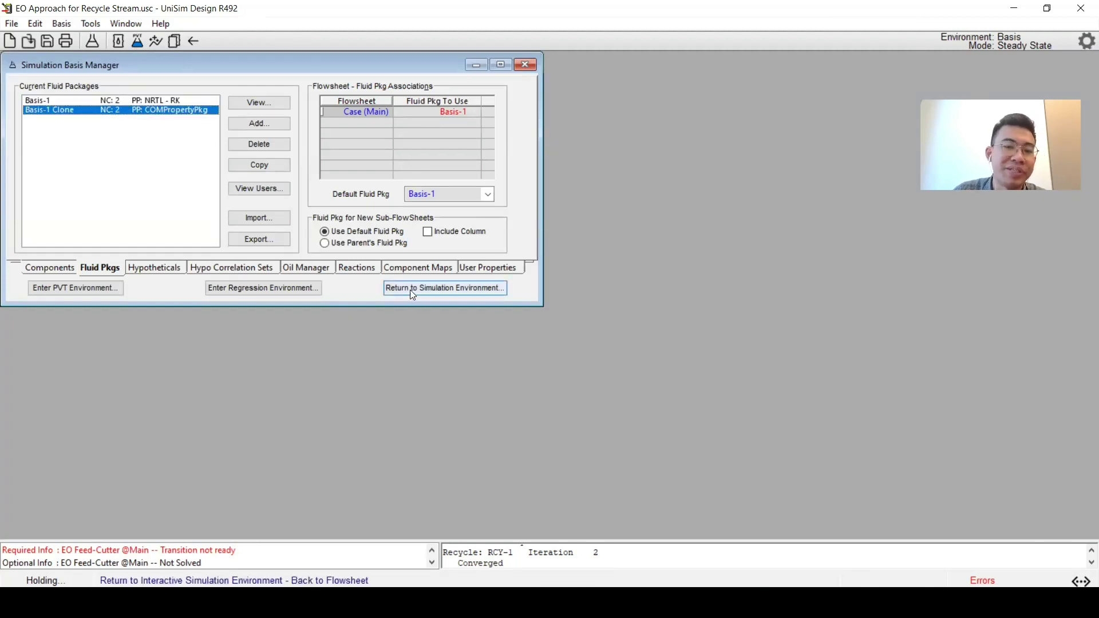
Set EO Feed-Cutter's transfer basis to T-P Flash and compare the conditions of its inlet and outlet streams.
double_click(503, 300)
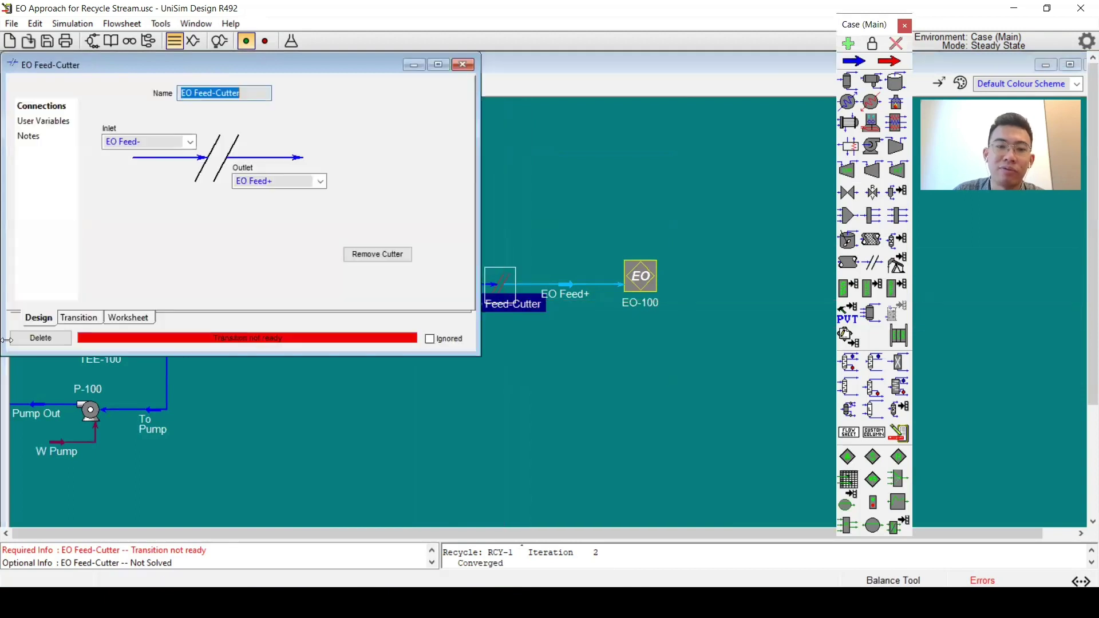
left_click_drag(184, 70, 338, 113)
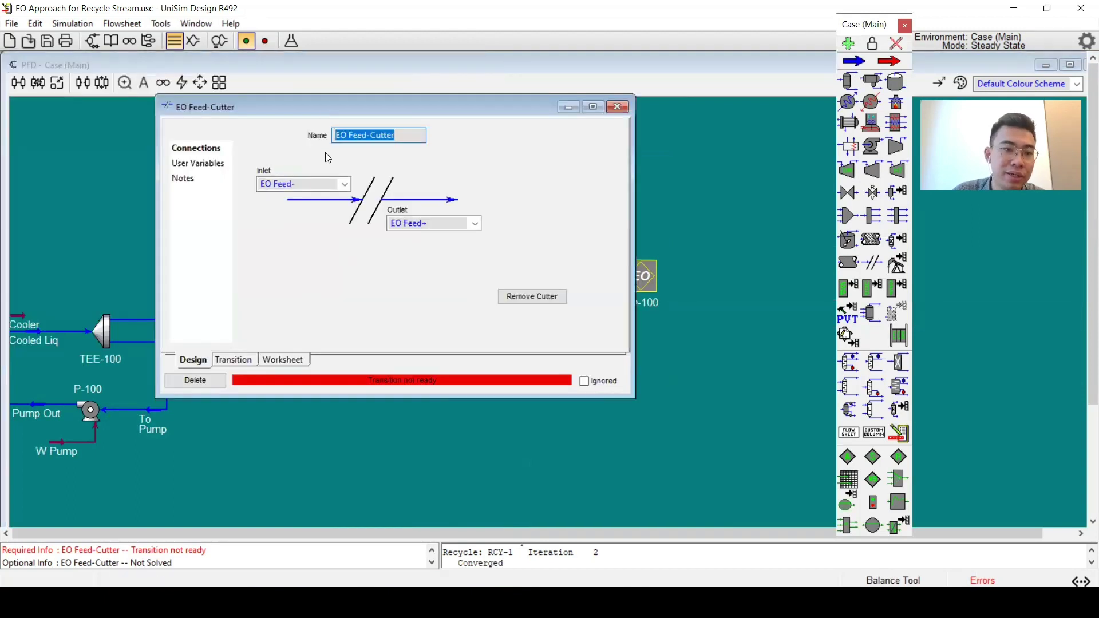
left_click(233, 360)
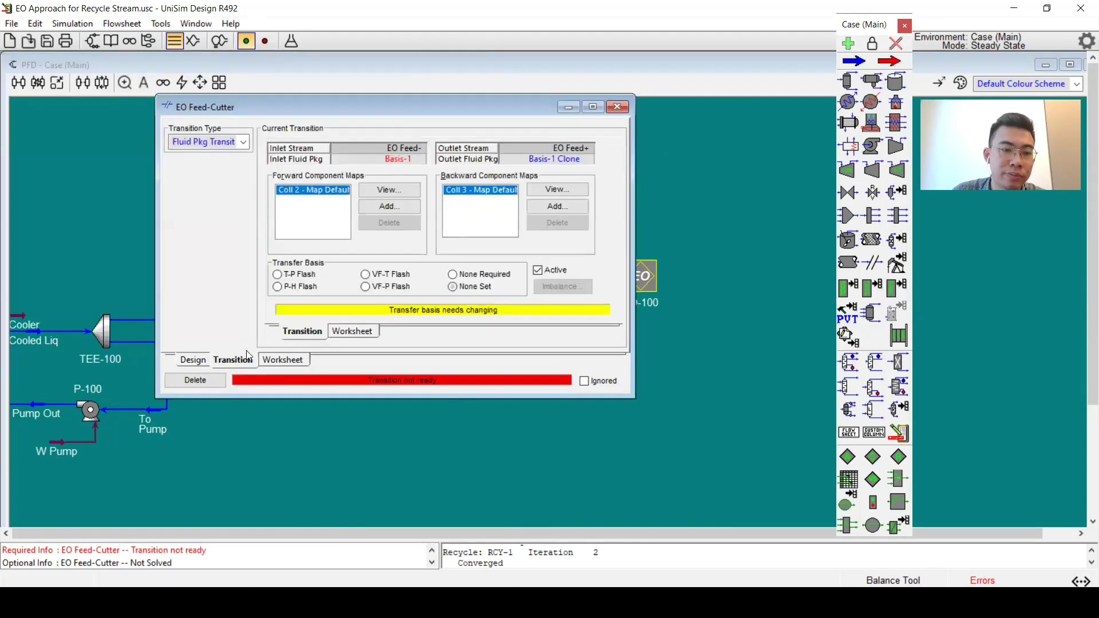
left_click(309, 275)
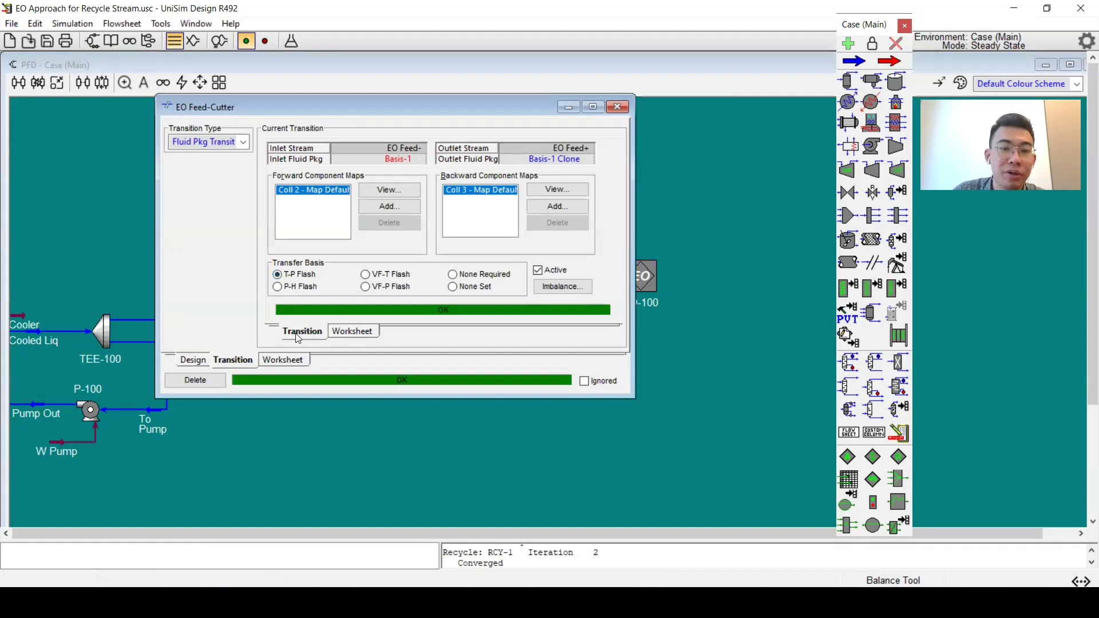
key("ctrl+Tab")
left_click(425, 154)
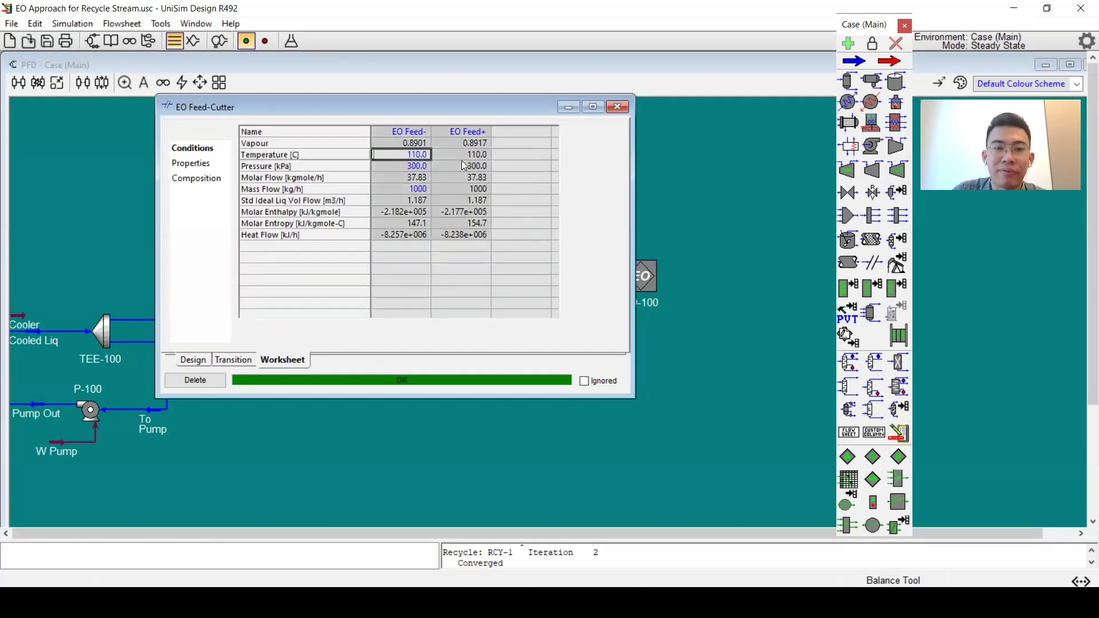
Try P-H Flash as EO Feed-Cutter's transfer basis and compare the temperature and enthalpy on both sides.
left_click(217, 359)
left_click(311, 286)
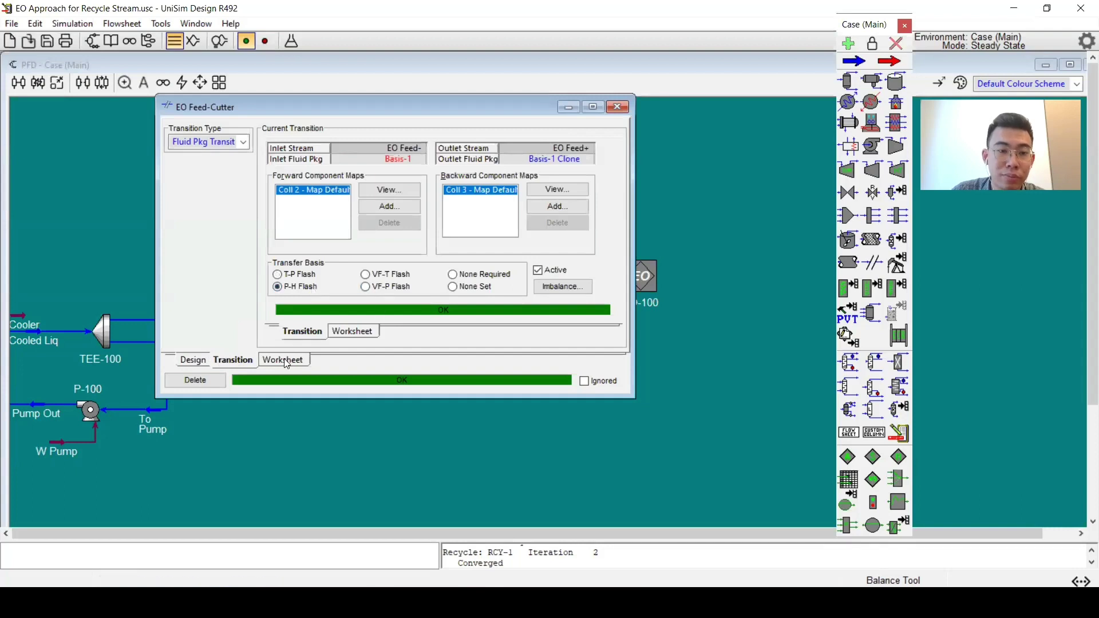
left_click(287, 364)
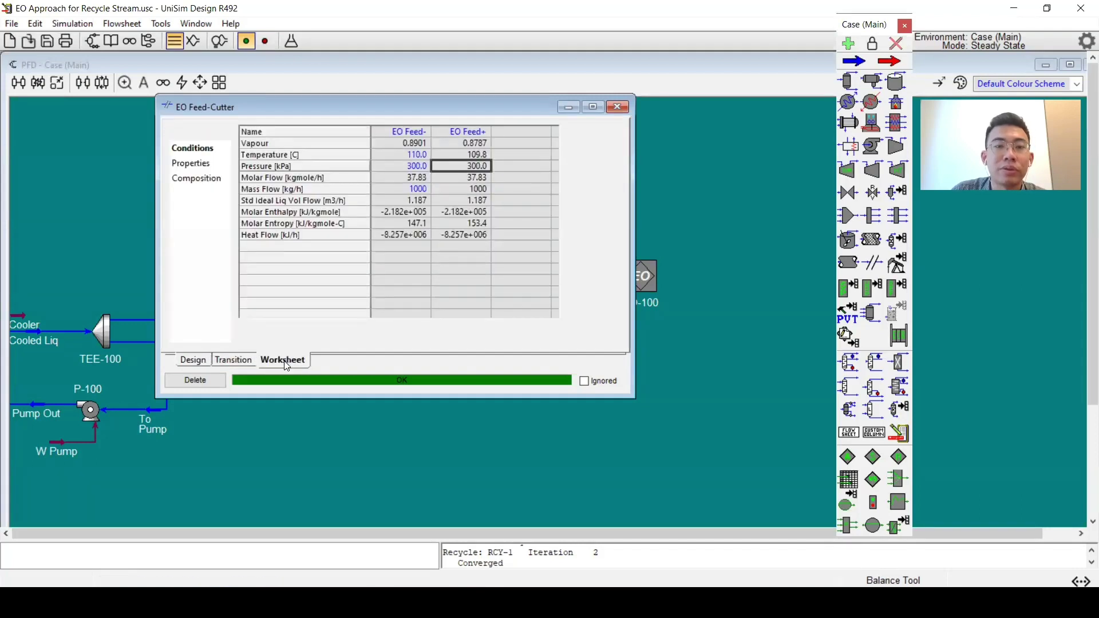
left_click(245, 364)
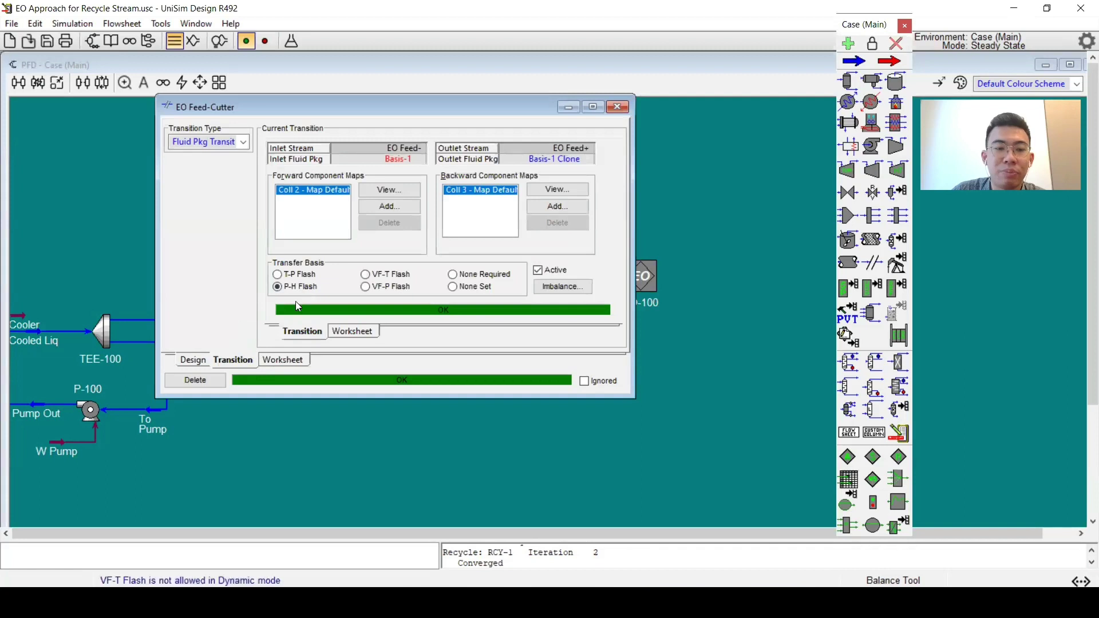
left_click(290, 362)
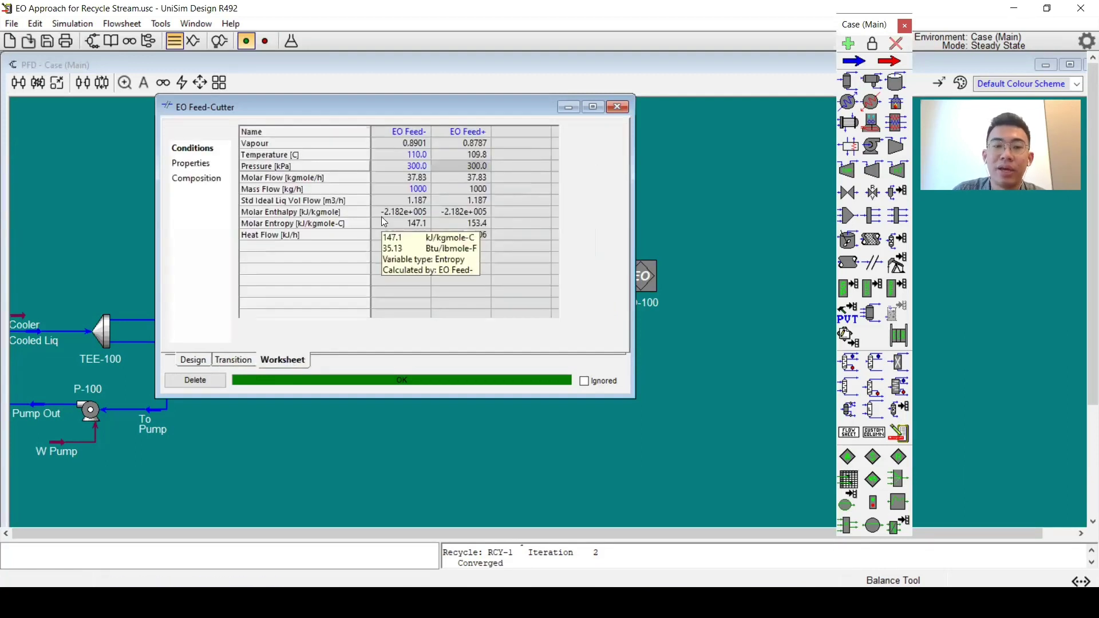
left_click(413, 155)
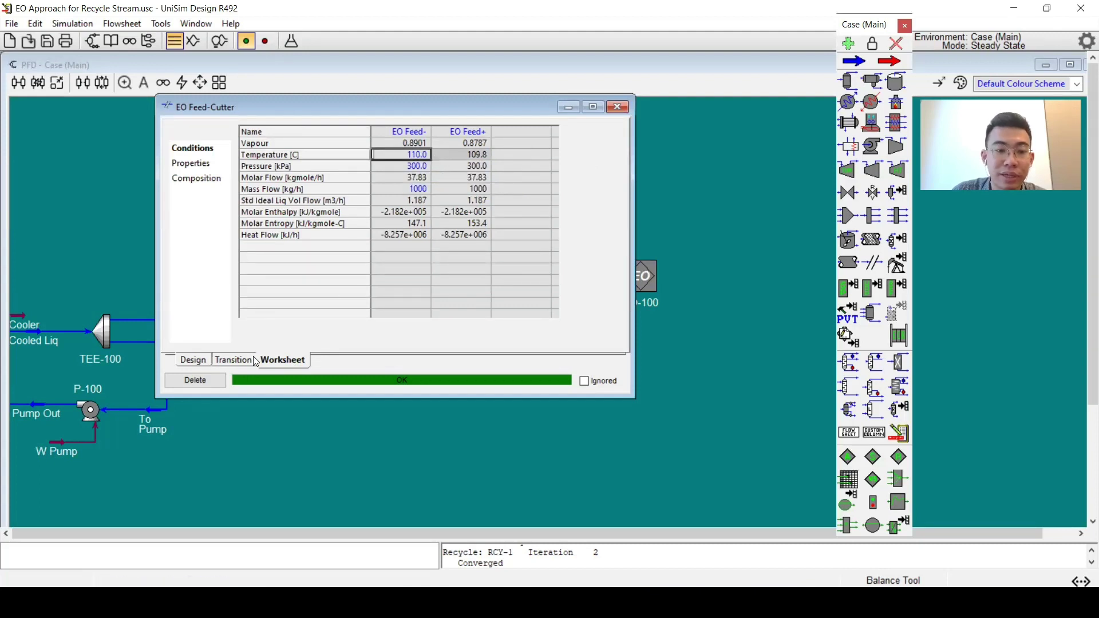
Return EO Feed-Cutter's transfer basis to T-P Flash and compare the molar enthalpies of its two streams.
left_click(235, 360)
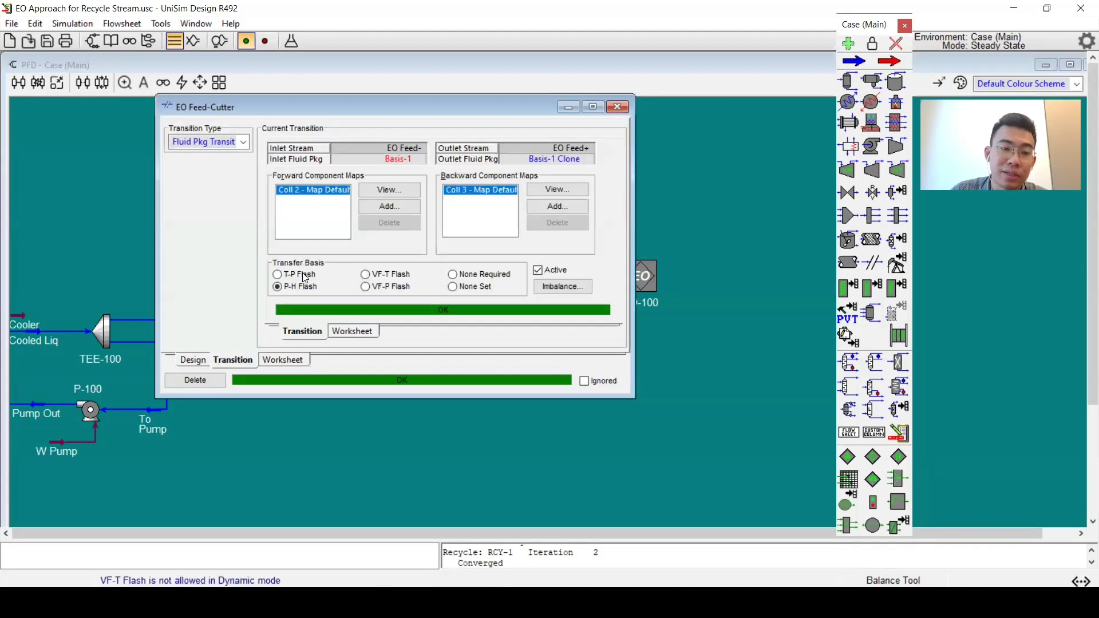
left_click(282, 361)
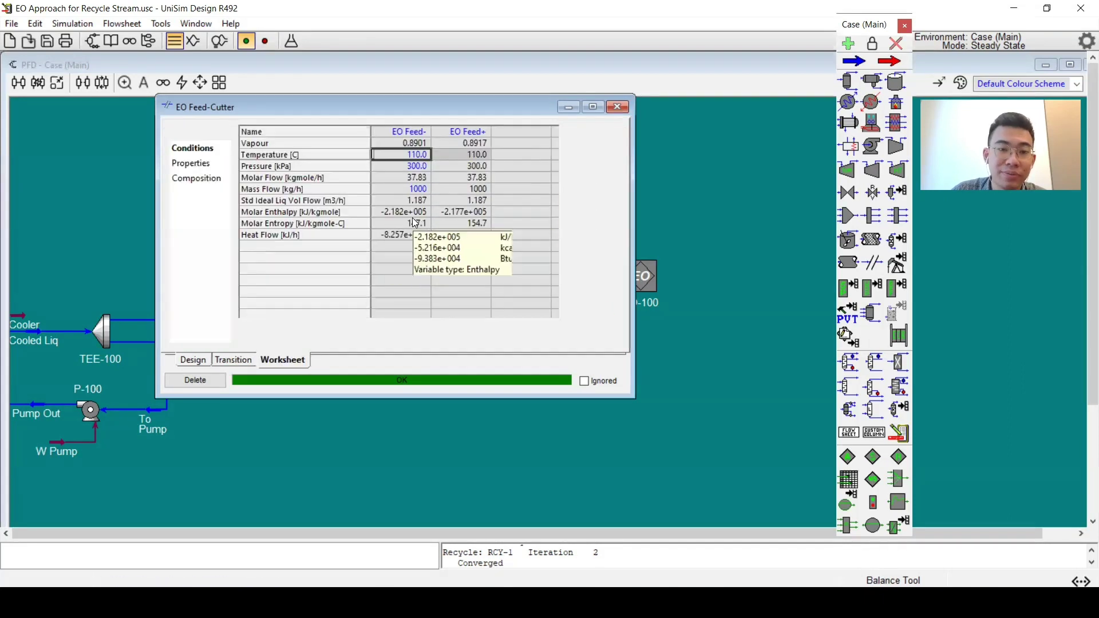
left_click_drag(370, 214, 361, 215)
left_click(369, 214)
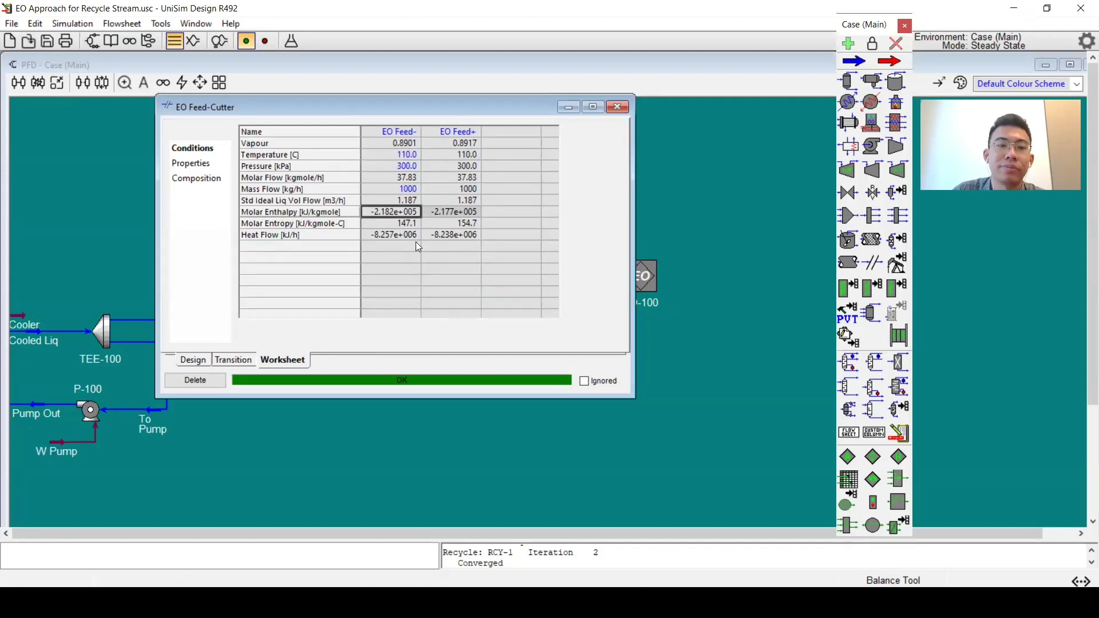
left_click(617, 108)
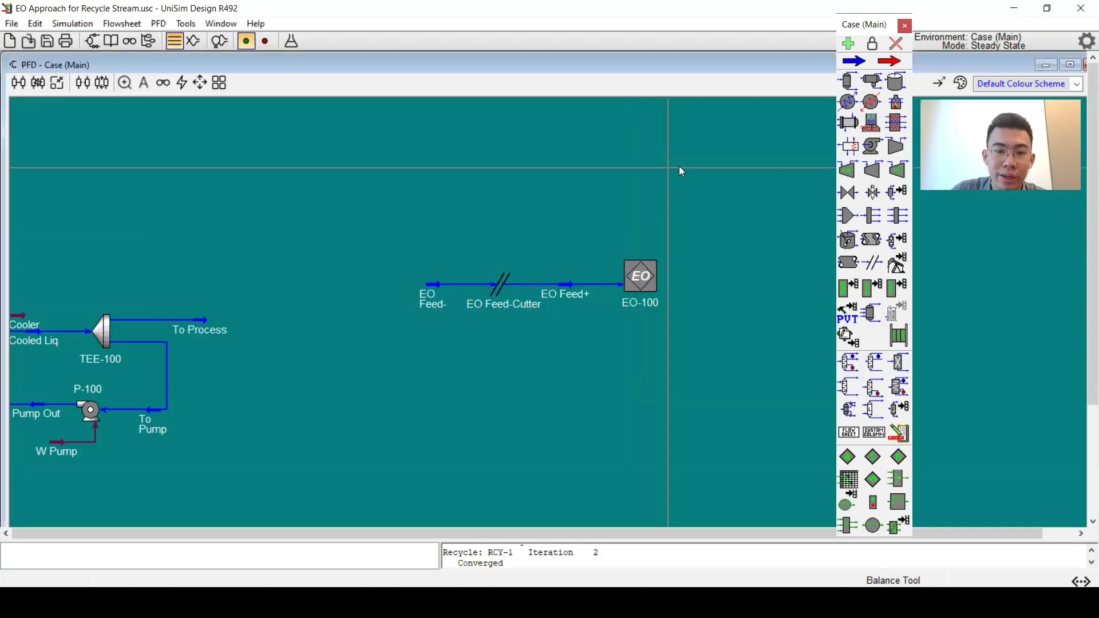
Open the internal EO flowsheet of EO-100 together with its list of available elements.
scroll(668, 167, "up", 1)
double_click(624, 298)
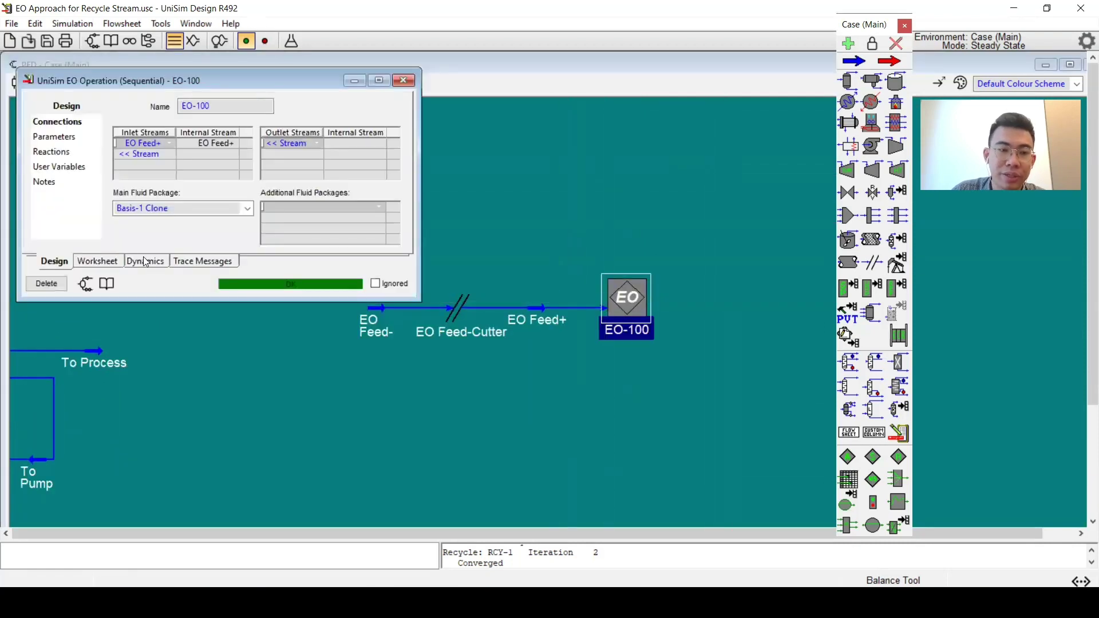
left_click(85, 286)
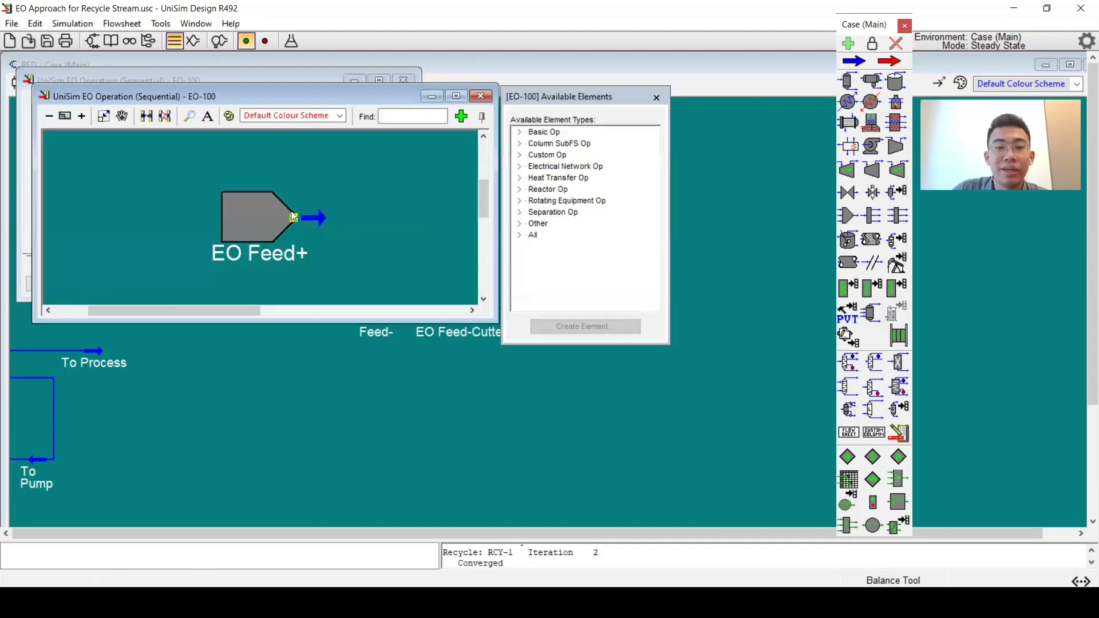
Enlarge the EO-100 flowsheet window, add a Phase Splitter fed by EO Feed+, and space the two apart.
scroll(309, 229, "down", 3)
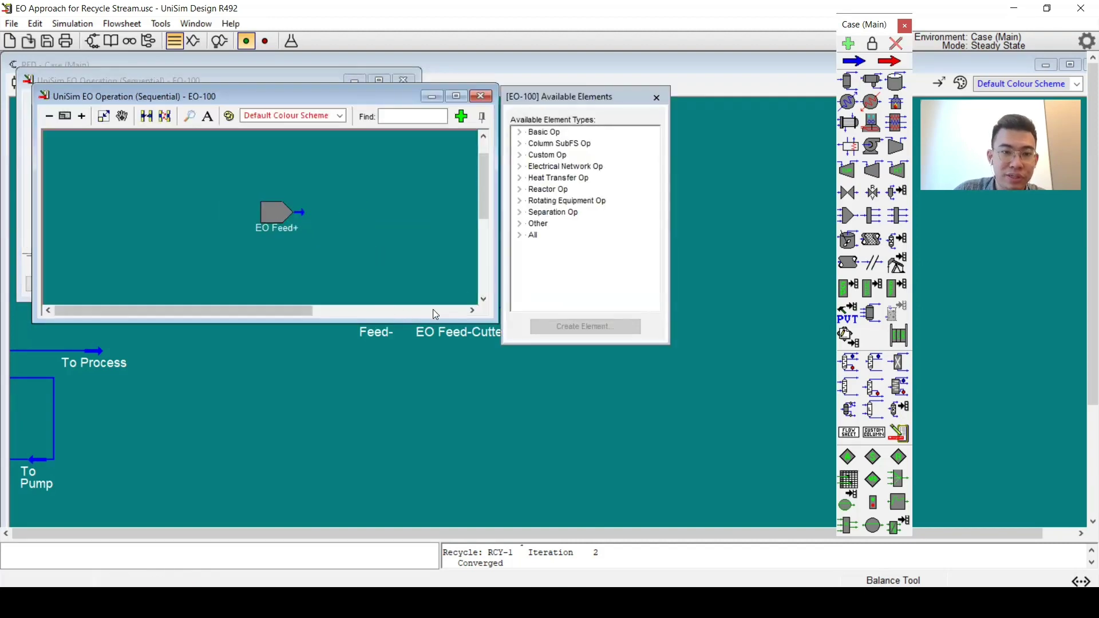
left_click_drag(497, 321, 761, 460)
scroll(496, 320, "down", 2)
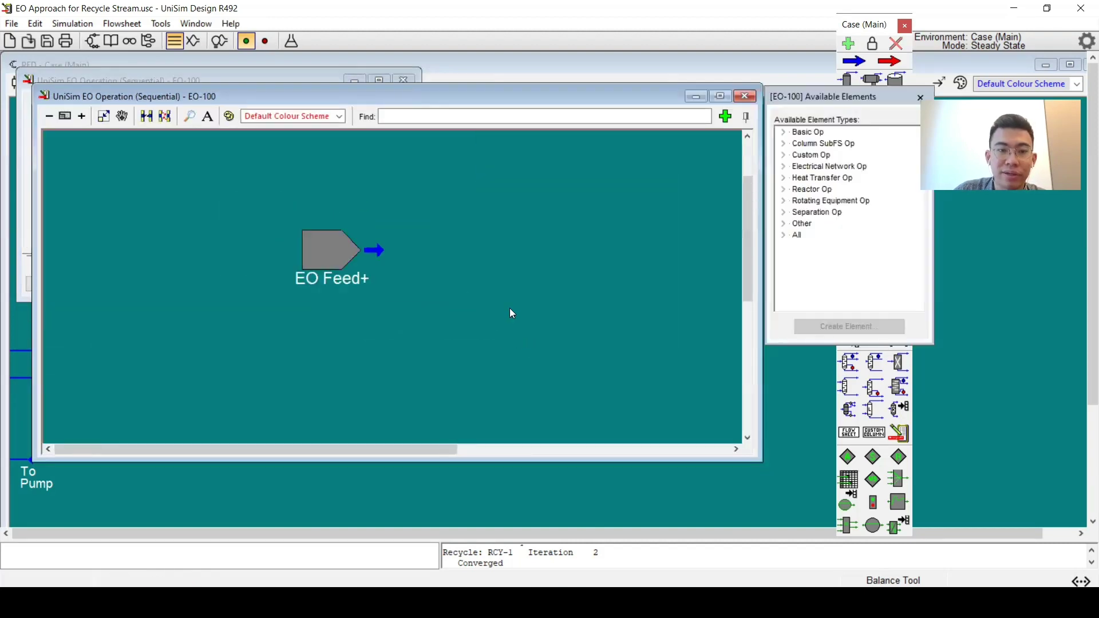
left_click(784, 133)
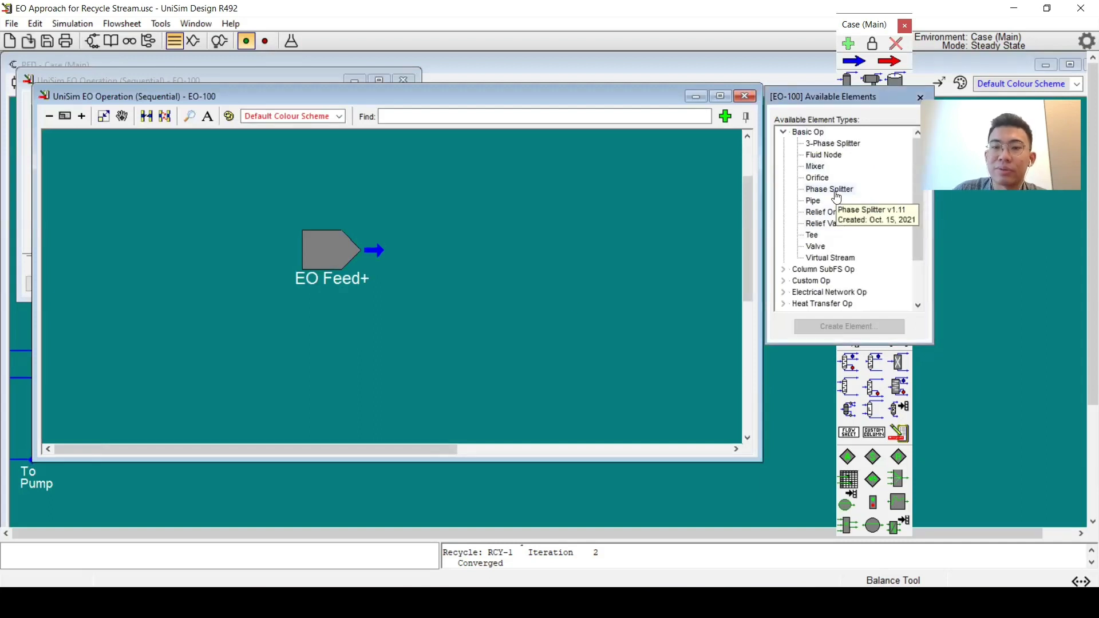
left_click_drag(836, 196, 519, 248)
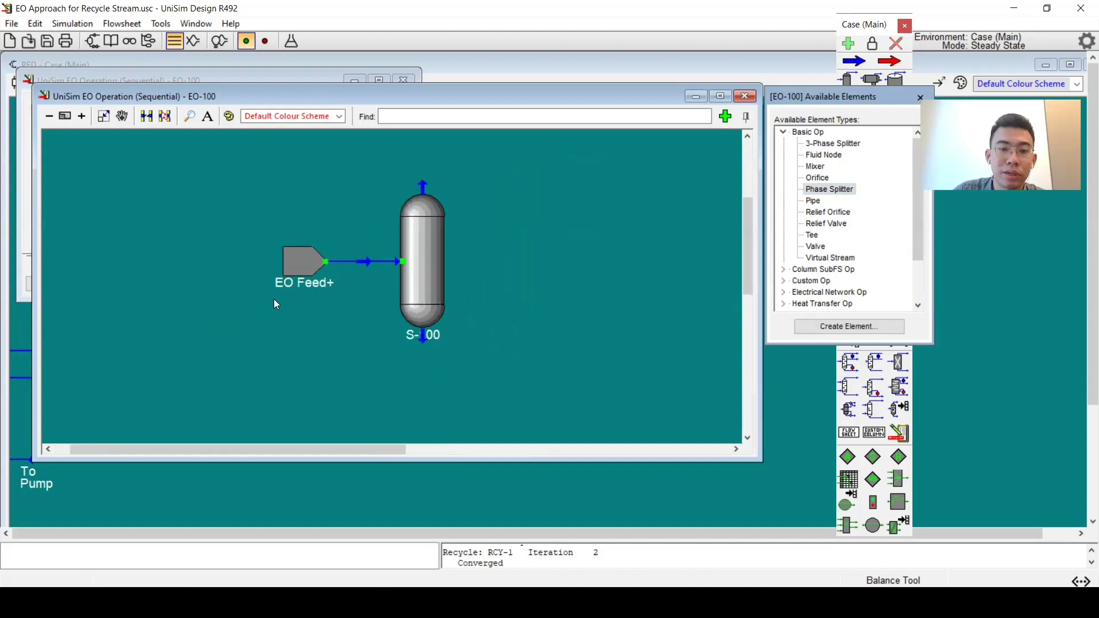
left_click_drag(295, 267, 205, 267)
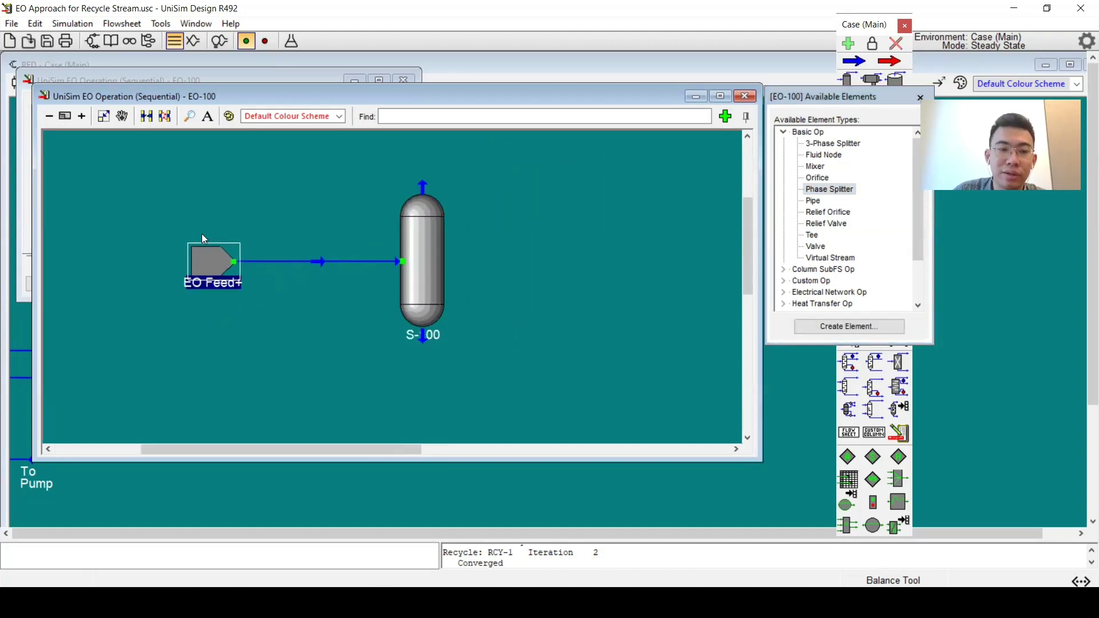
scroll(549, 377, "down", 1)
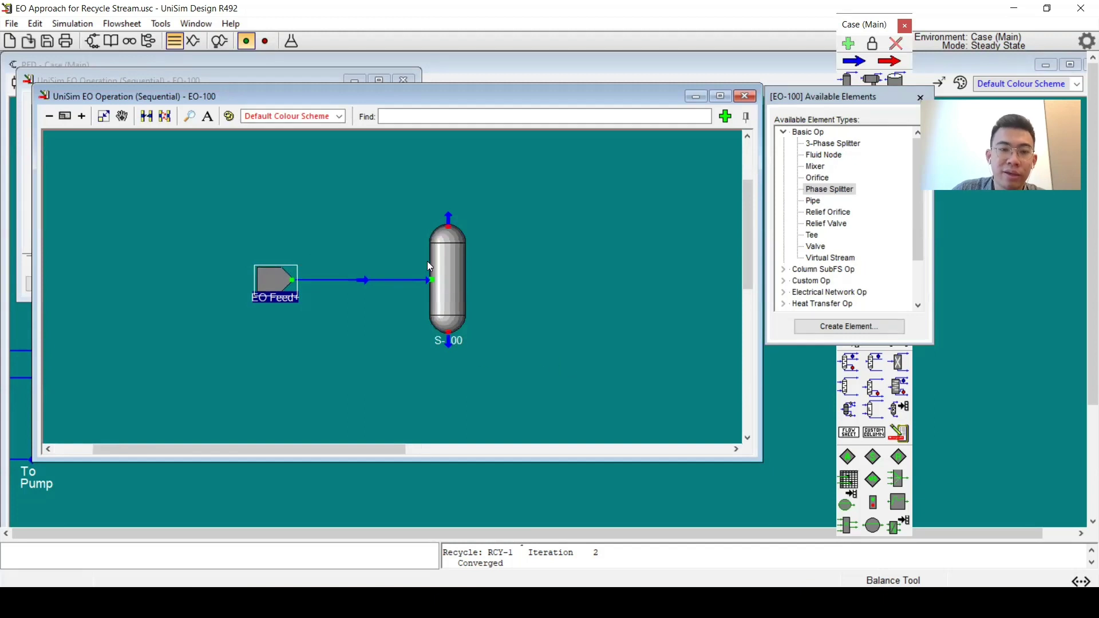
left_click_drag(493, 395, 450, 386)
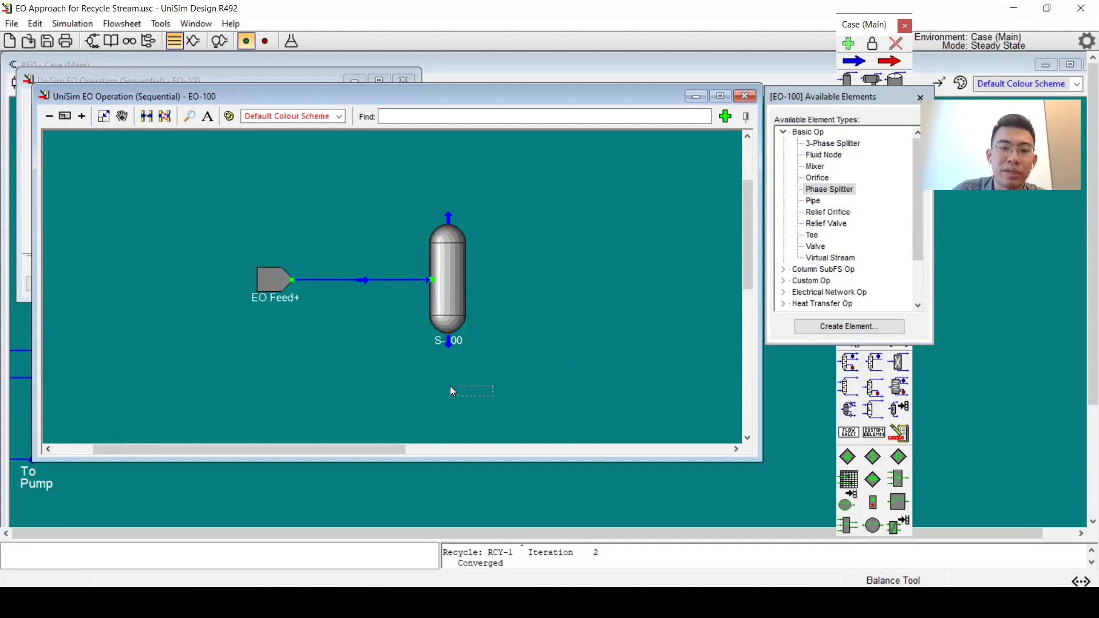
left_click_drag(378, 445, 407, 445)
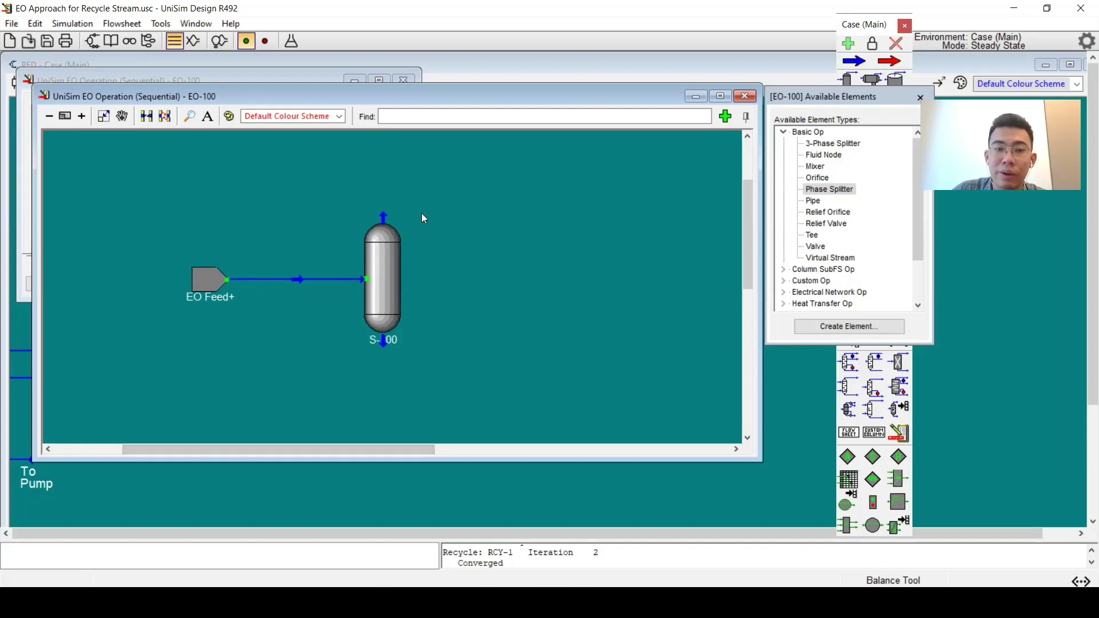
Add a material stream beyond EO-100 in the main flowsheet and name it EO Vapor.
left_click(818, 408)
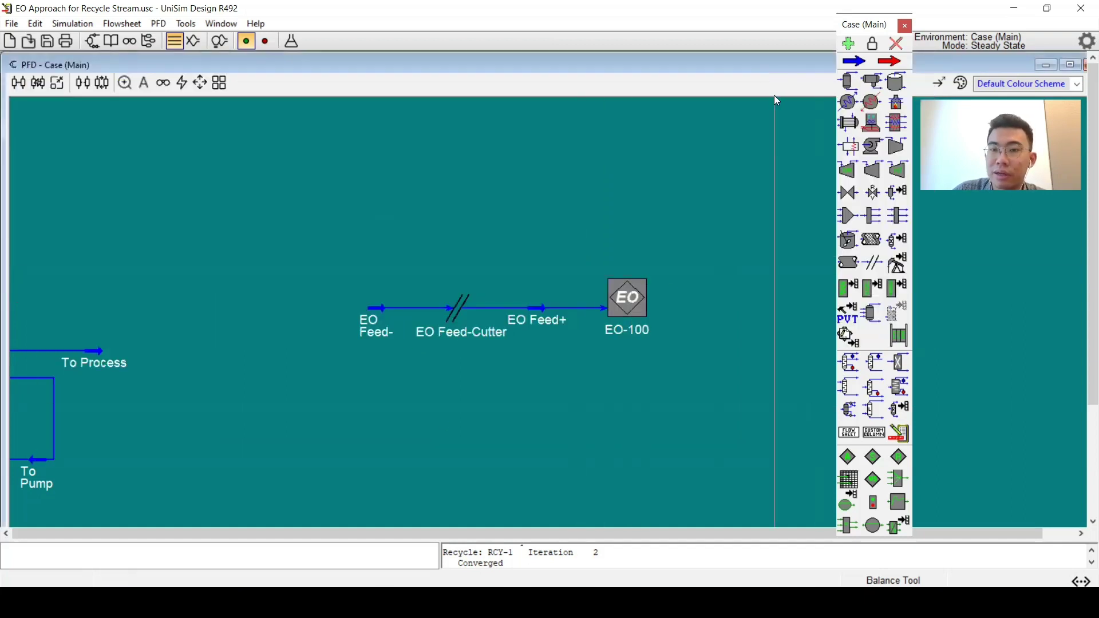
left_click(854, 61)
left_click(736, 246)
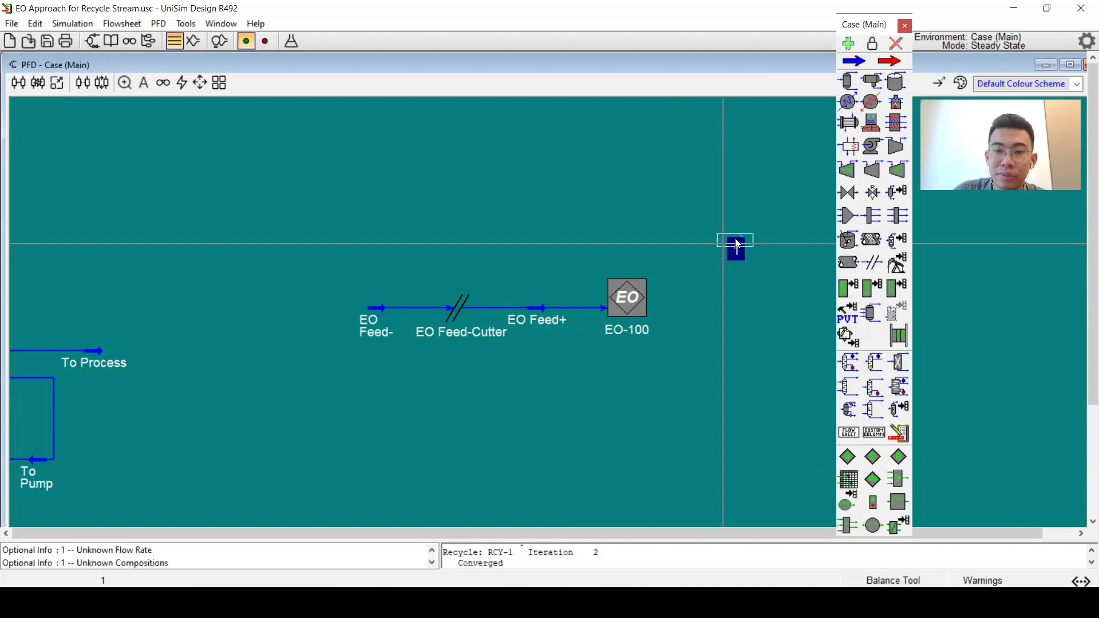
double_click(736, 250)
left_click(294, 134)
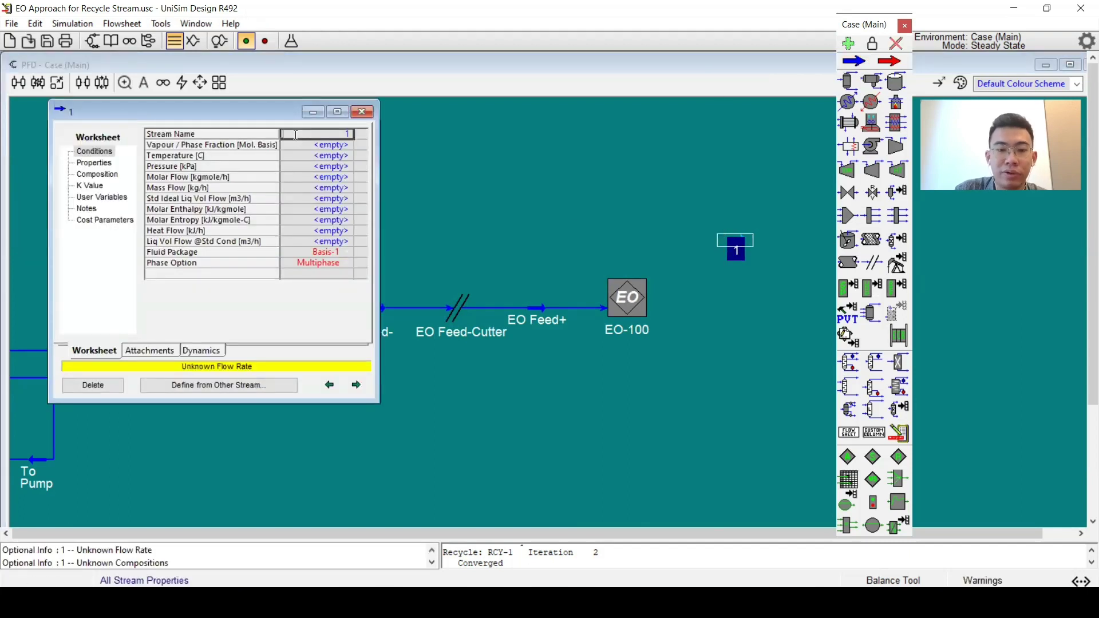
type("EO Vapor")
key("Return")
left_click(362, 112)
Set EO Vapor's fluid package to Basis-1 Clone.
double_click(739, 239)
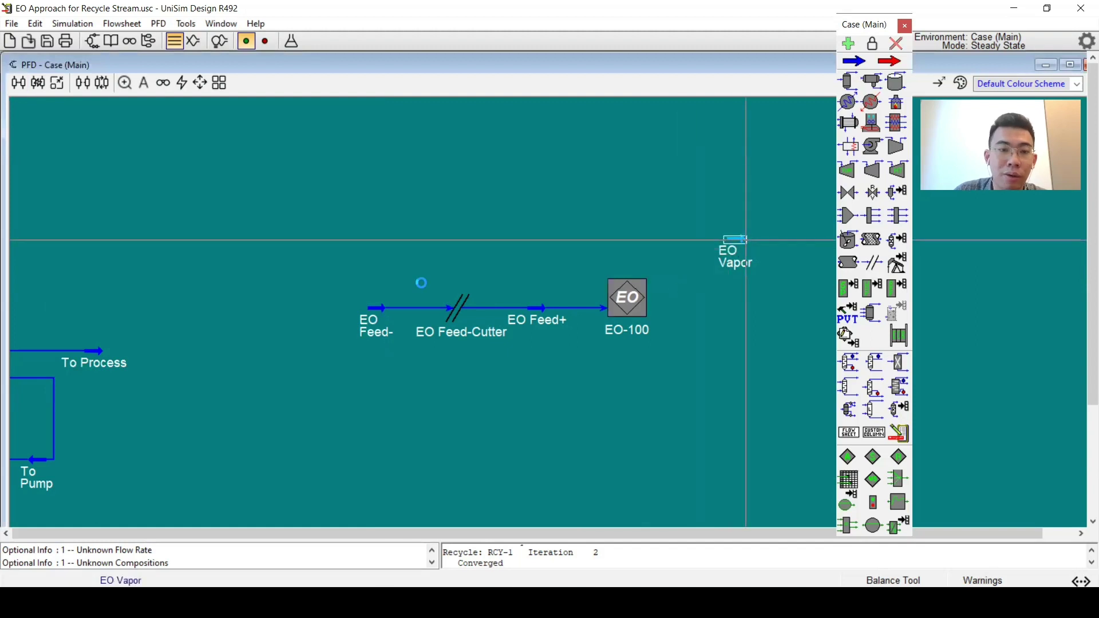
left_click(342, 268)
left_click(366, 268)
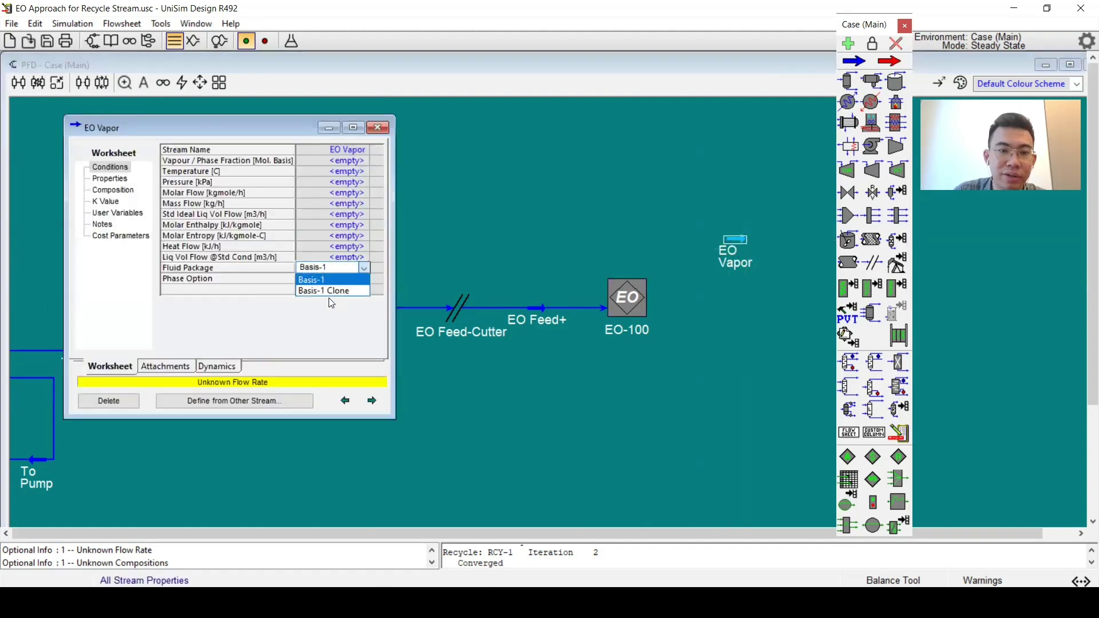
left_click(330, 289)
left_click(378, 127)
Connect EO-100's outlet to EO Vapor and link splitter S-100's vapour outlet to EO Vapor inside the EO flowsheet.
key("ctrl")
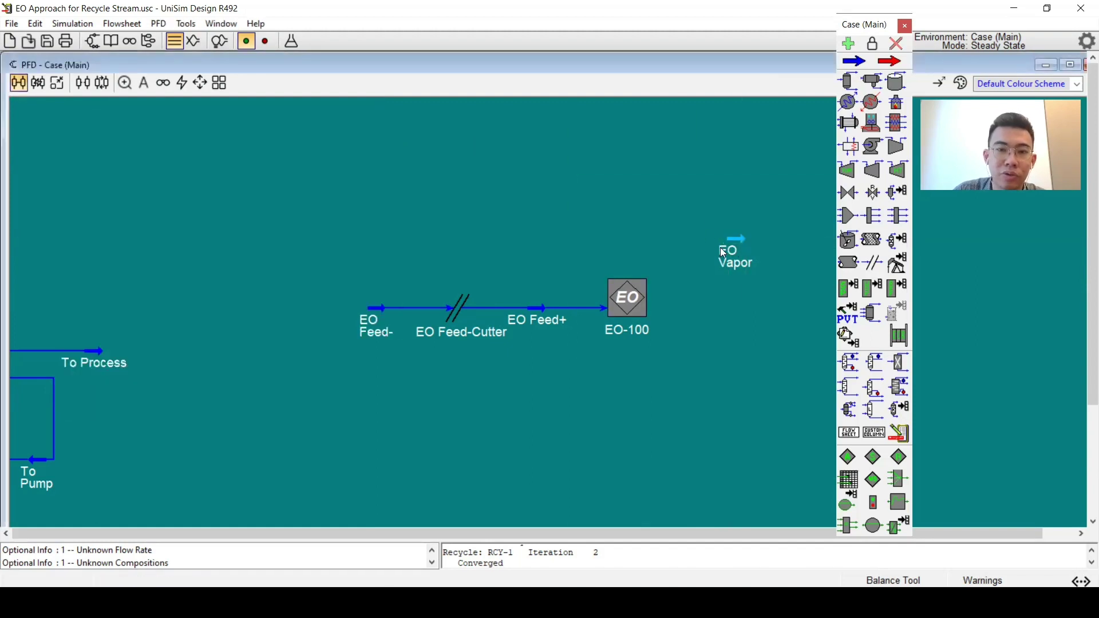
left_click_drag(644, 289, 807, 238)
double_click(639, 297)
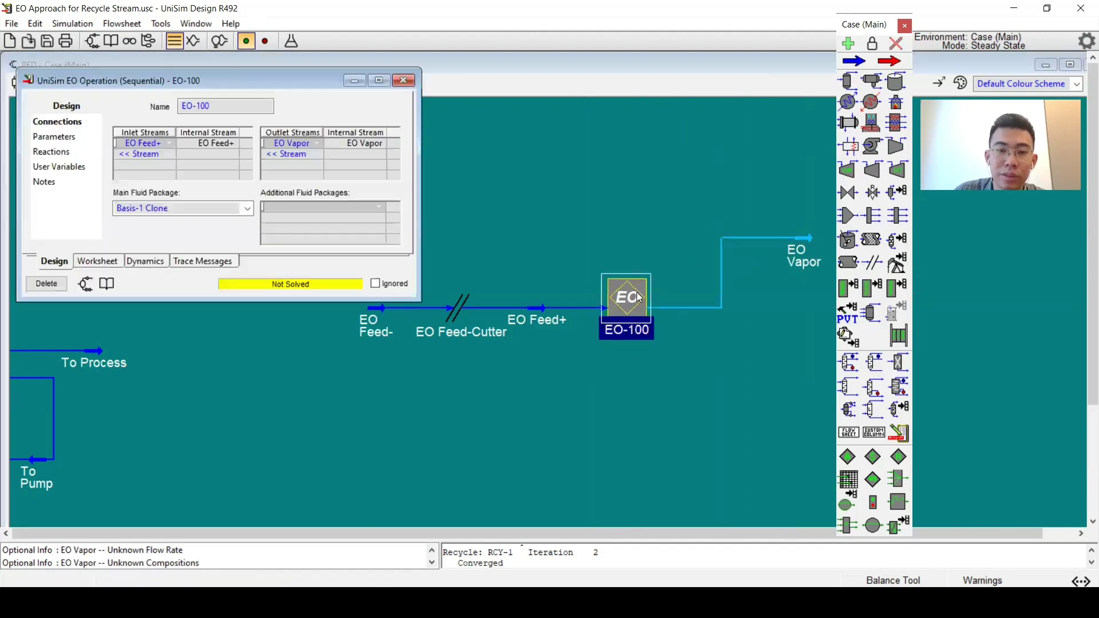
left_click(86, 285)
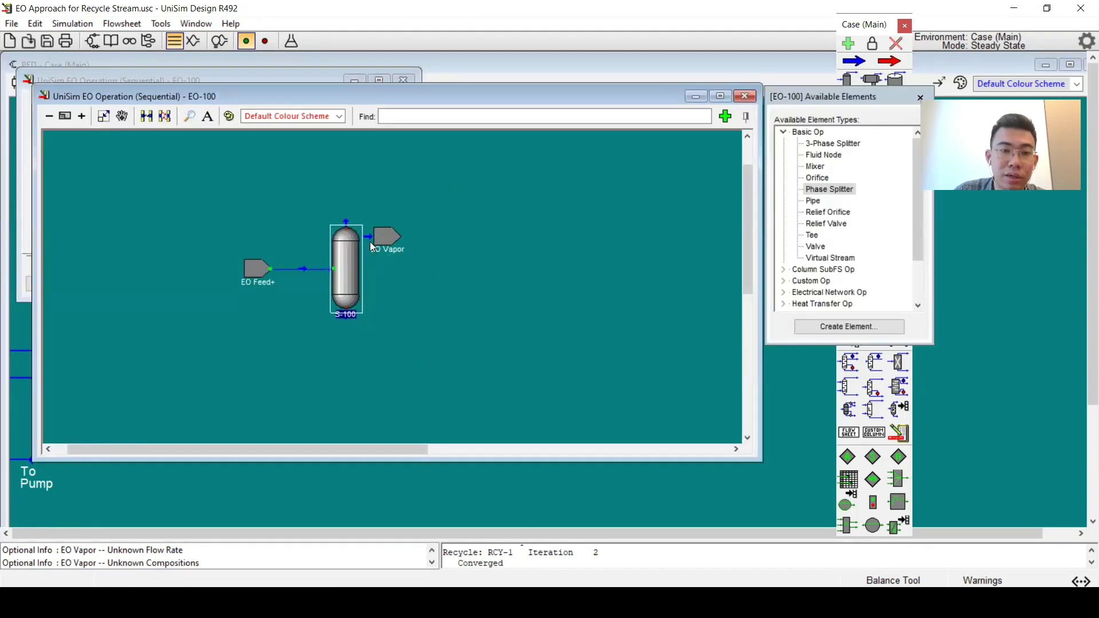
left_click_drag(396, 232, 344, 227)
left_click(497, 189)
Add a Cooler to EO-100's internal flowsheet, fed by the liquid outlet of splitter S-100.
left_click(708, 475)
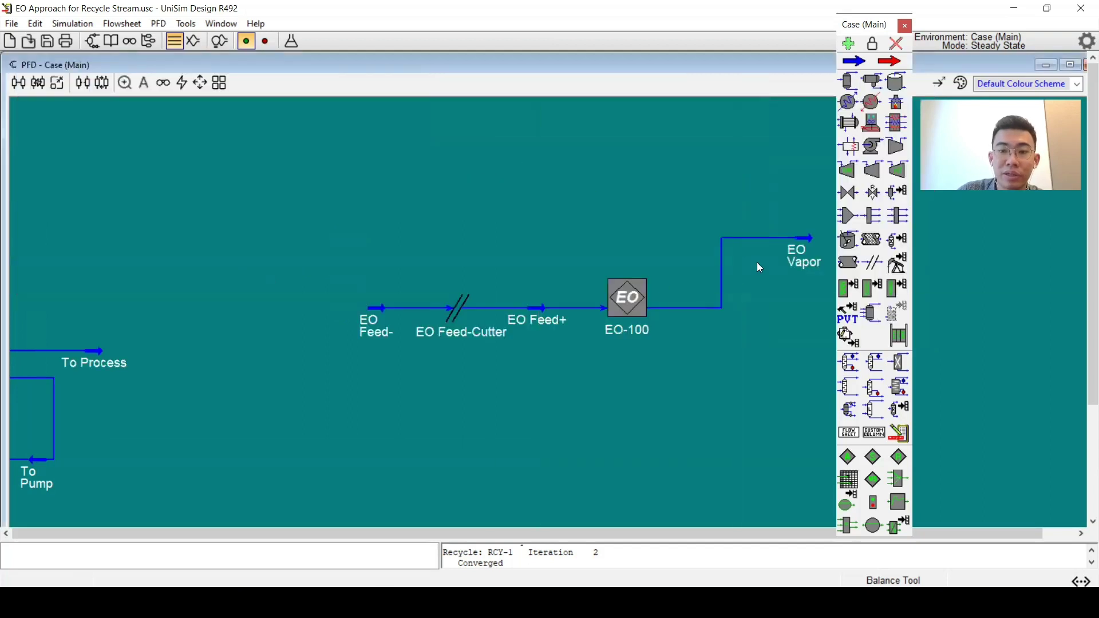
double_click(632, 295)
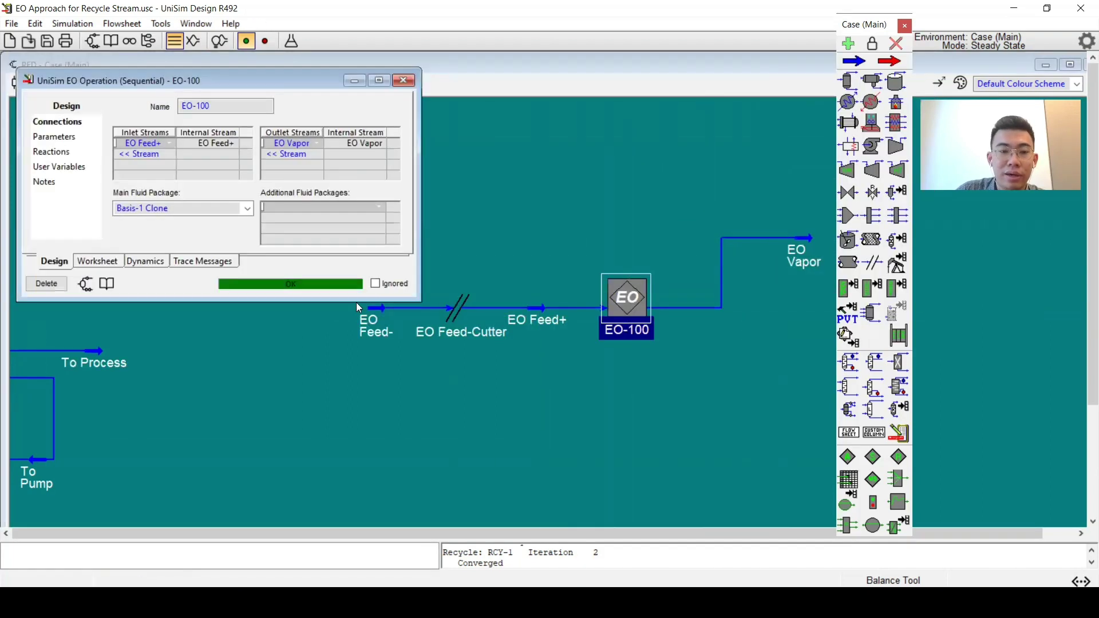
left_click(86, 284)
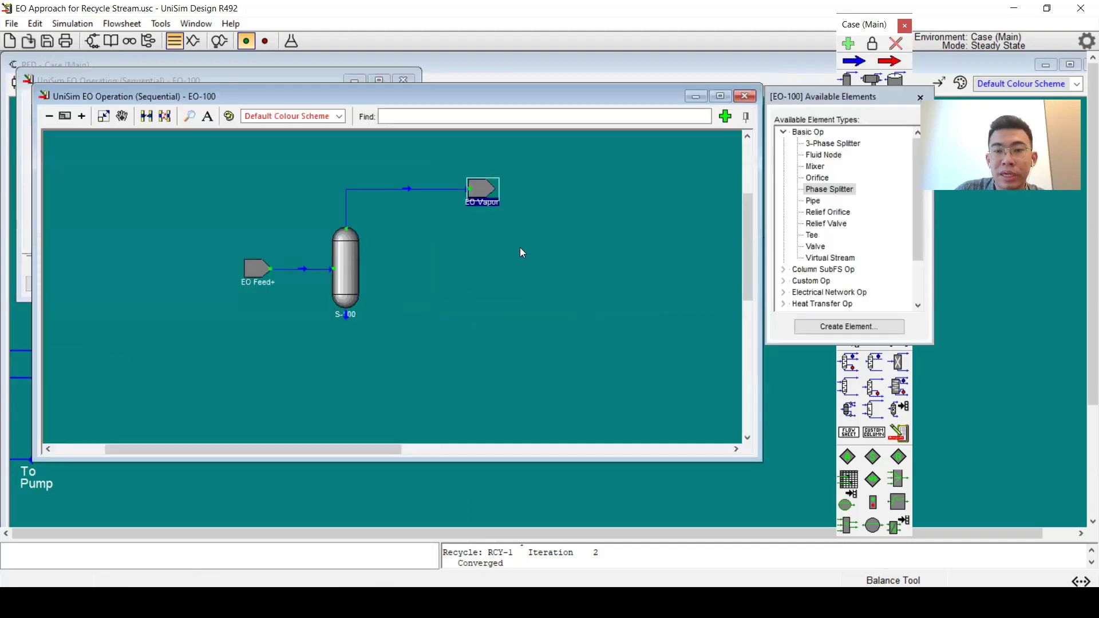
left_click(783, 133)
left_click(784, 178)
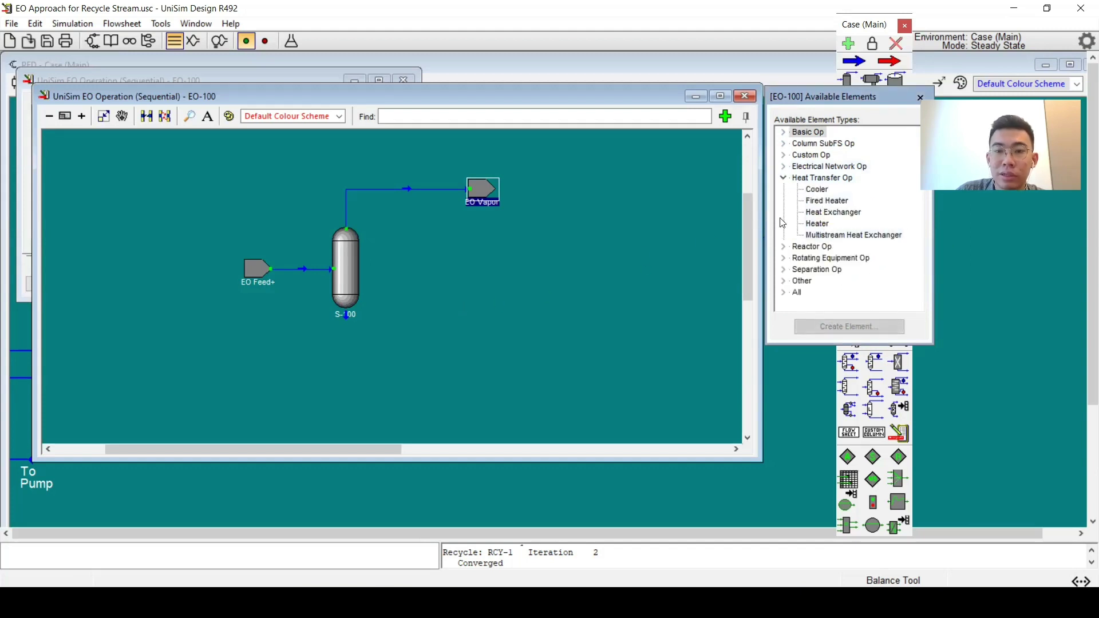
left_click_drag(817, 189, 471, 335)
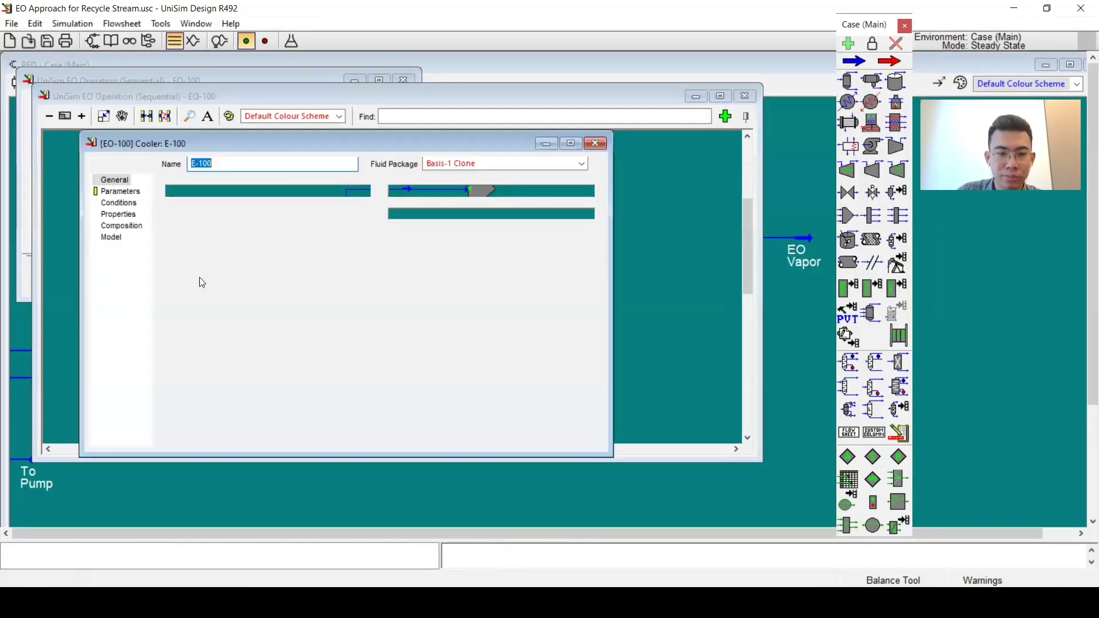
Set cooler E-100's pressure drop to 20 kPa and its outlet temperature to 90 °C.
left_click(106, 194)
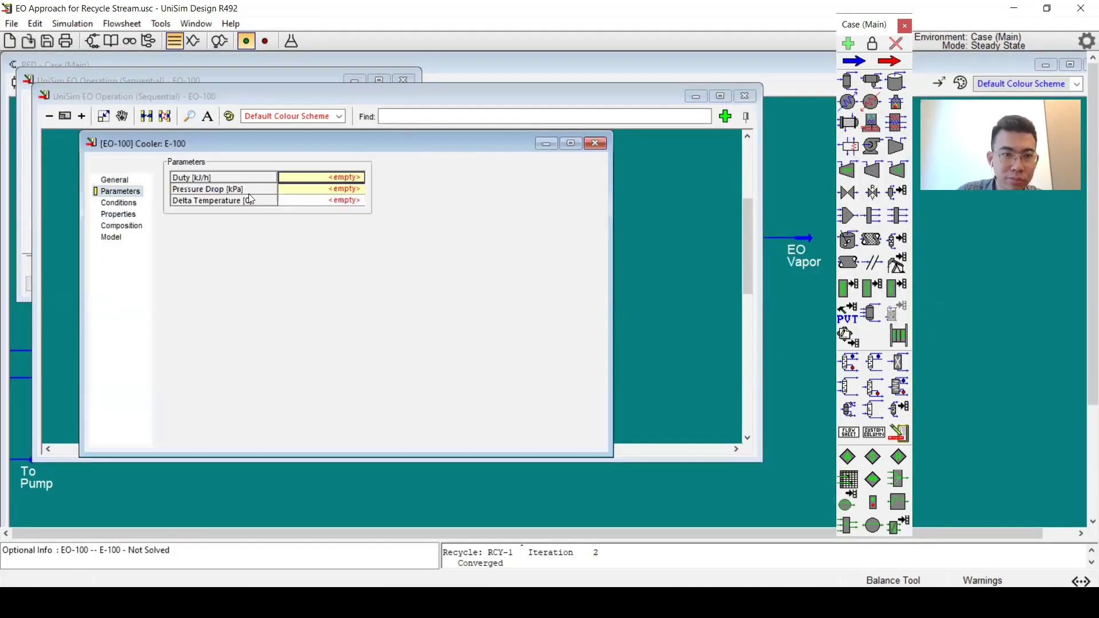
left_click(337, 190)
type("20")
key("Return")
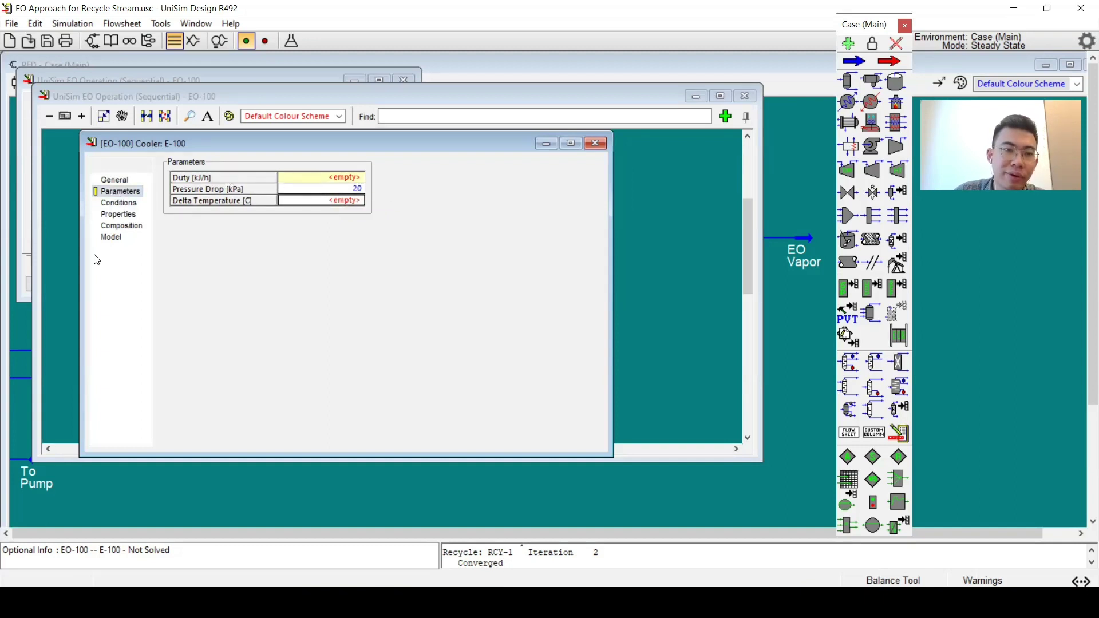
left_click(136, 206)
left_click(391, 209)
left_click(391, 220)
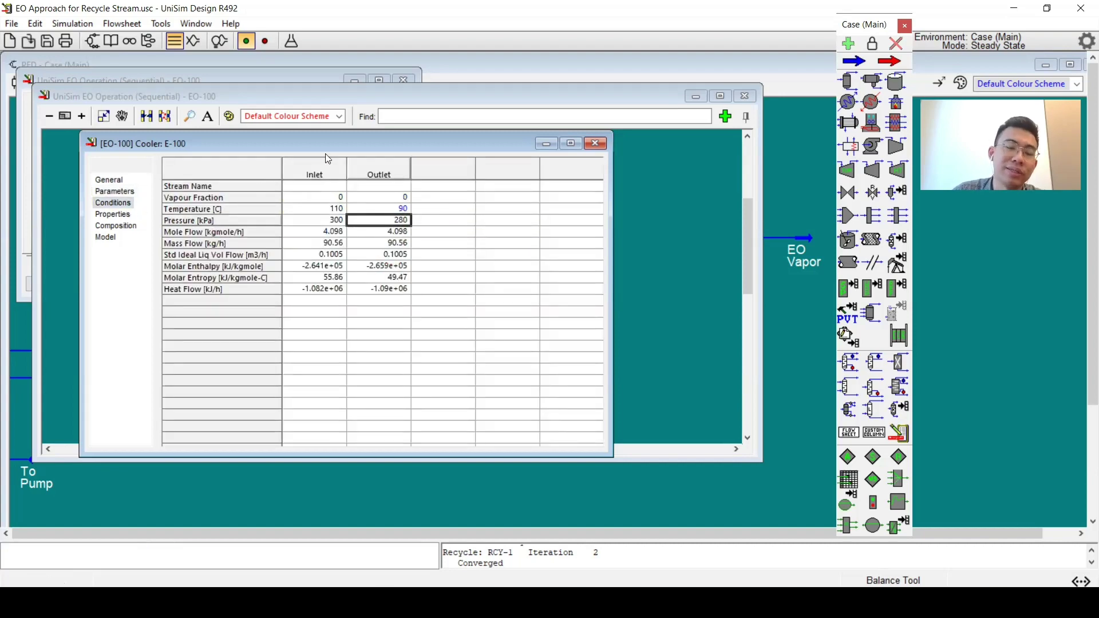
left_click(596, 144)
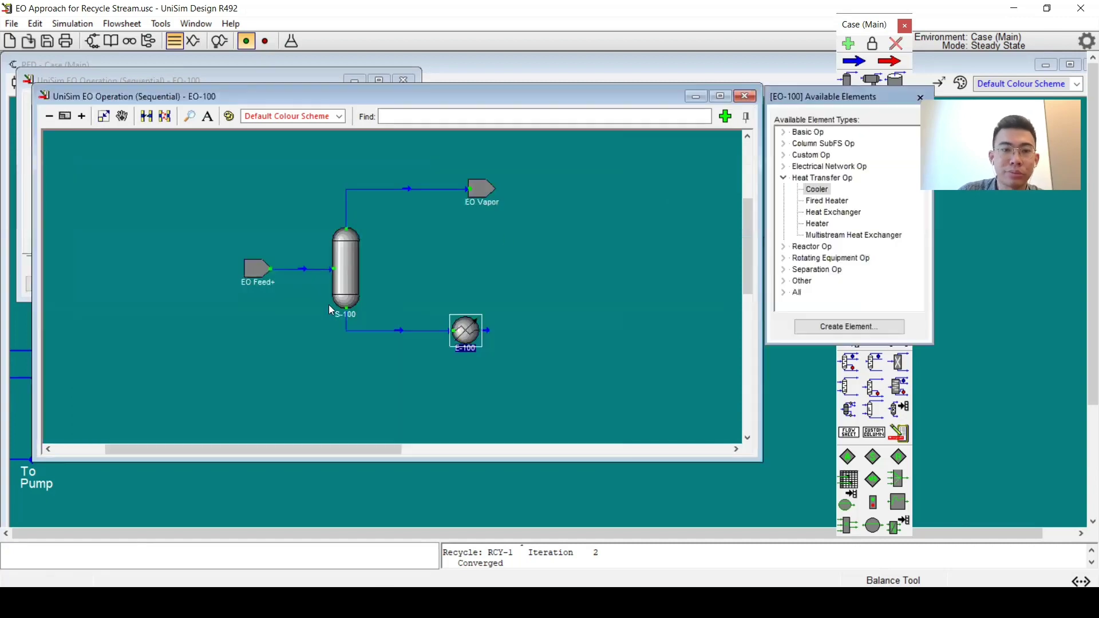
Add a Tee downstream of cooler E-100 and connect it to the cooler's outlet.
left_click_drag(591, 295, 427, 306)
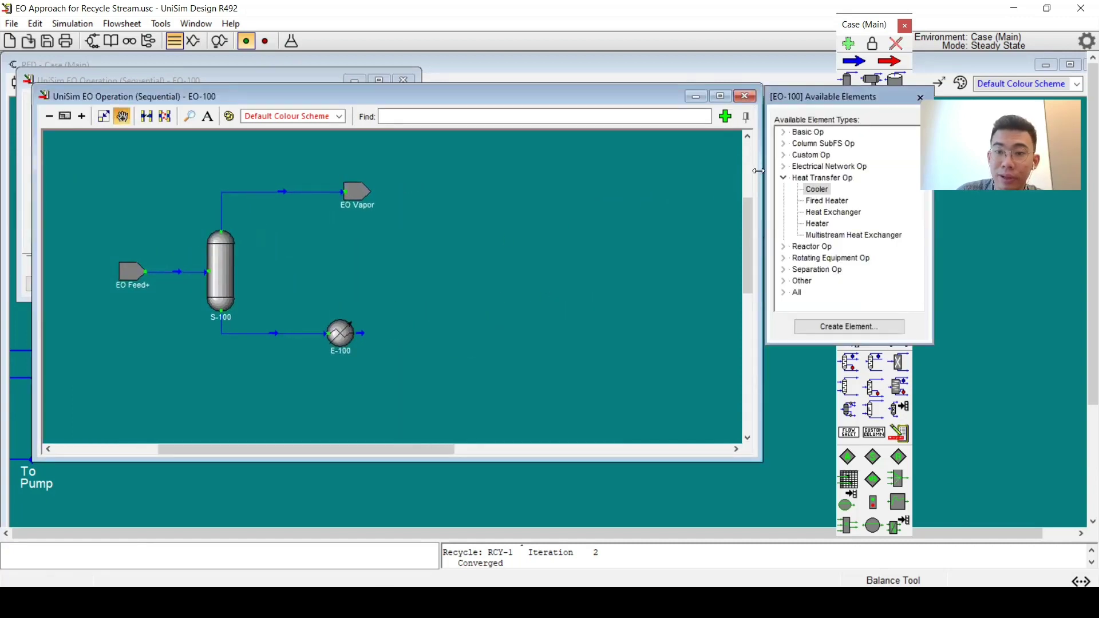
left_click(783, 177)
left_click(783, 132)
mouse_move(812, 234)
left_mouse_down()
mouse_move(558, 286)
mouse_move(438, 333)
mouse_move(472, 334)
left_mouse_up()
scroll(403, 296, "down", 3)
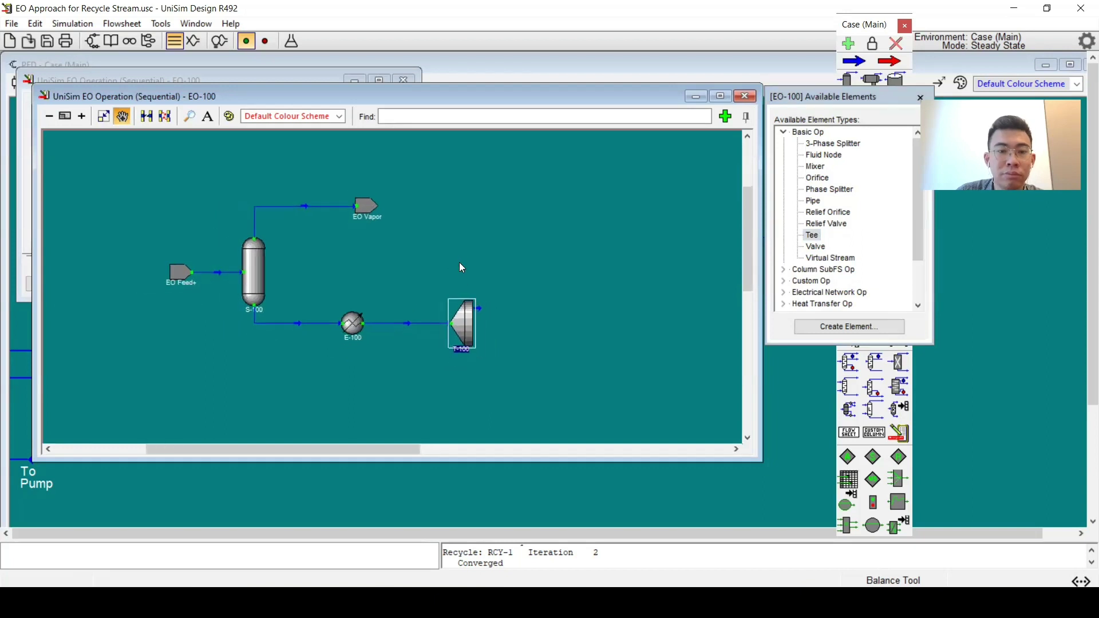
left_click_drag(459, 264, 545, 244)
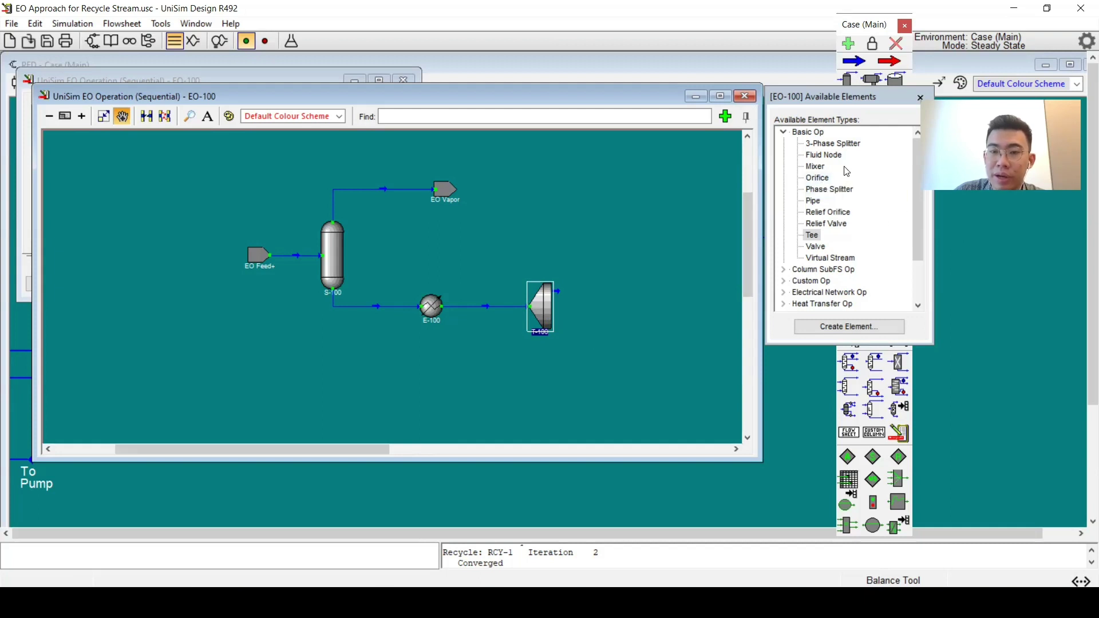
Add a Pump below cooler E-100 in the EO flowsheet and mirror it horizontally.
left_click(784, 133)
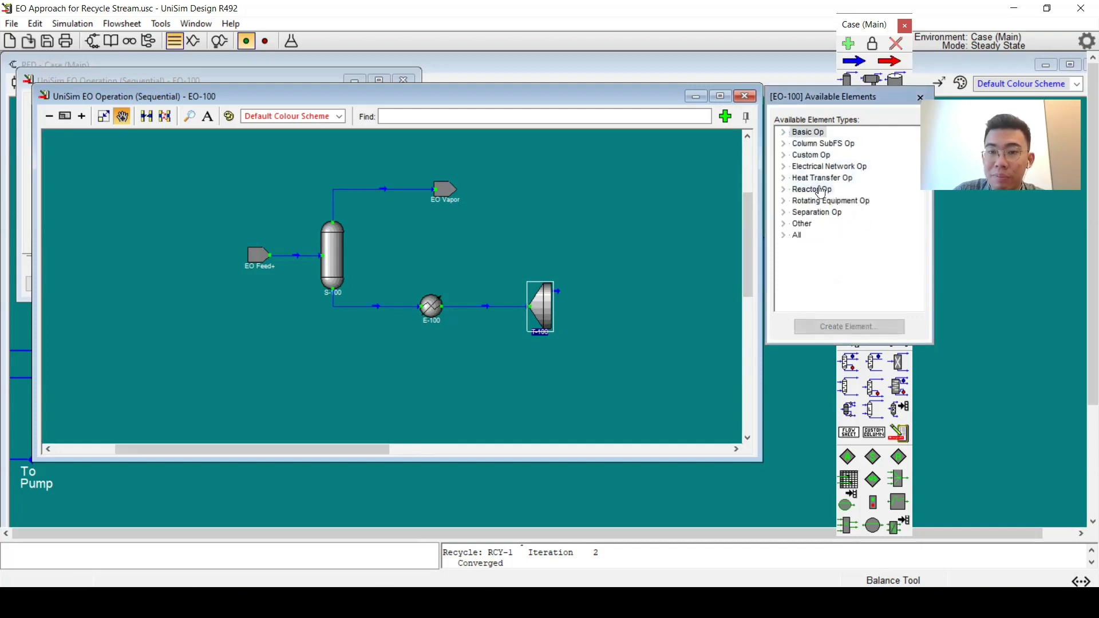
left_click(783, 201)
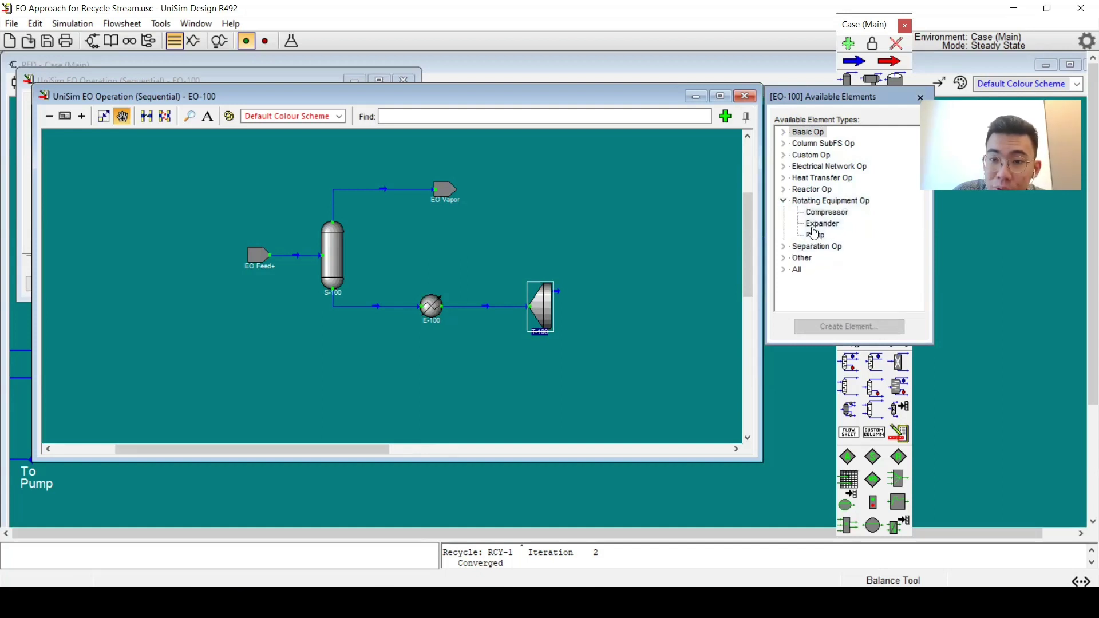
left_click(815, 235)
left_click_drag(814, 235, 456, 380)
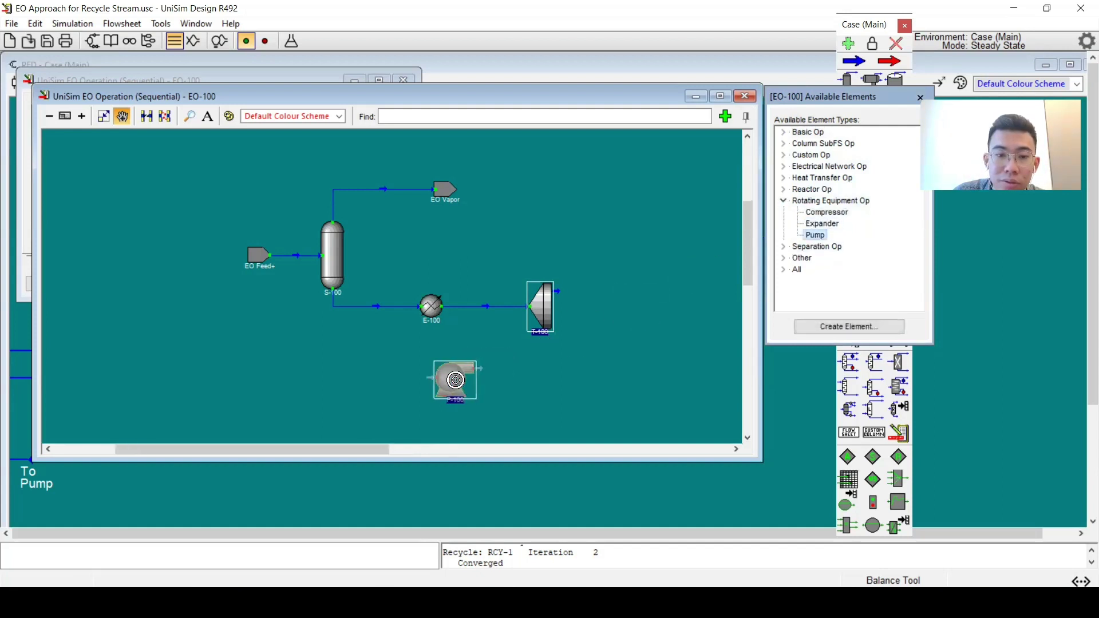
right_click(456, 380)
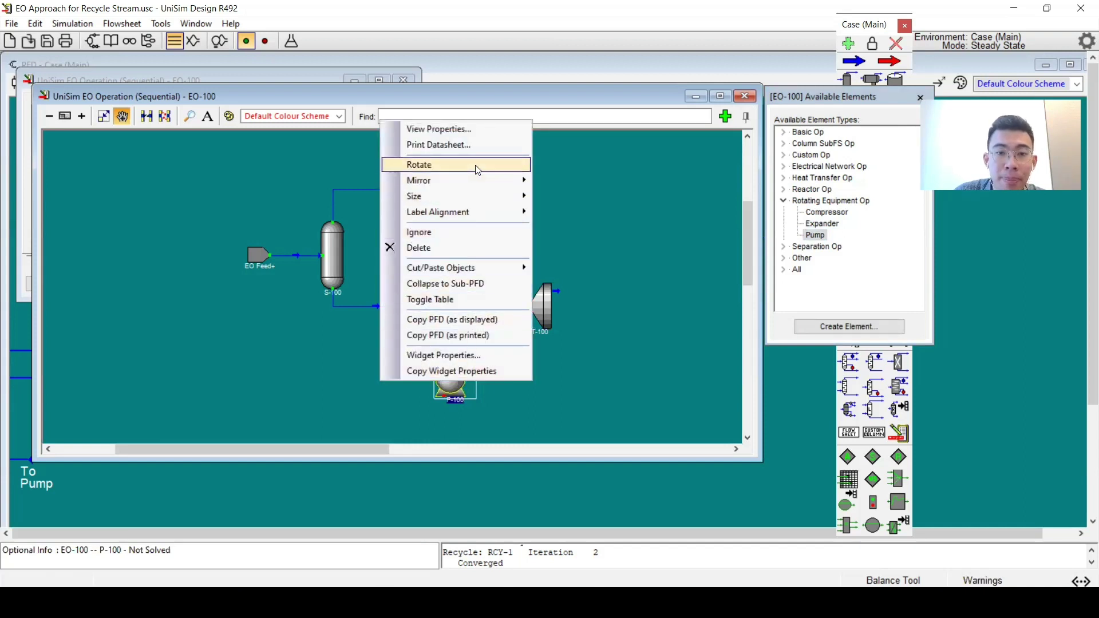
mouse_move(501, 181)
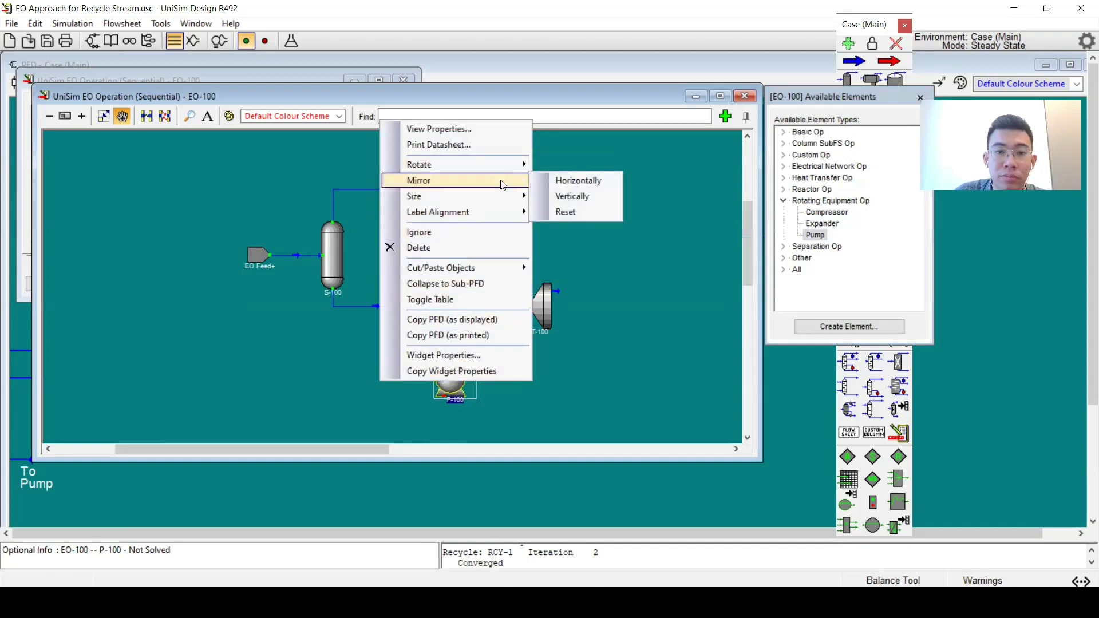
left_click(598, 180)
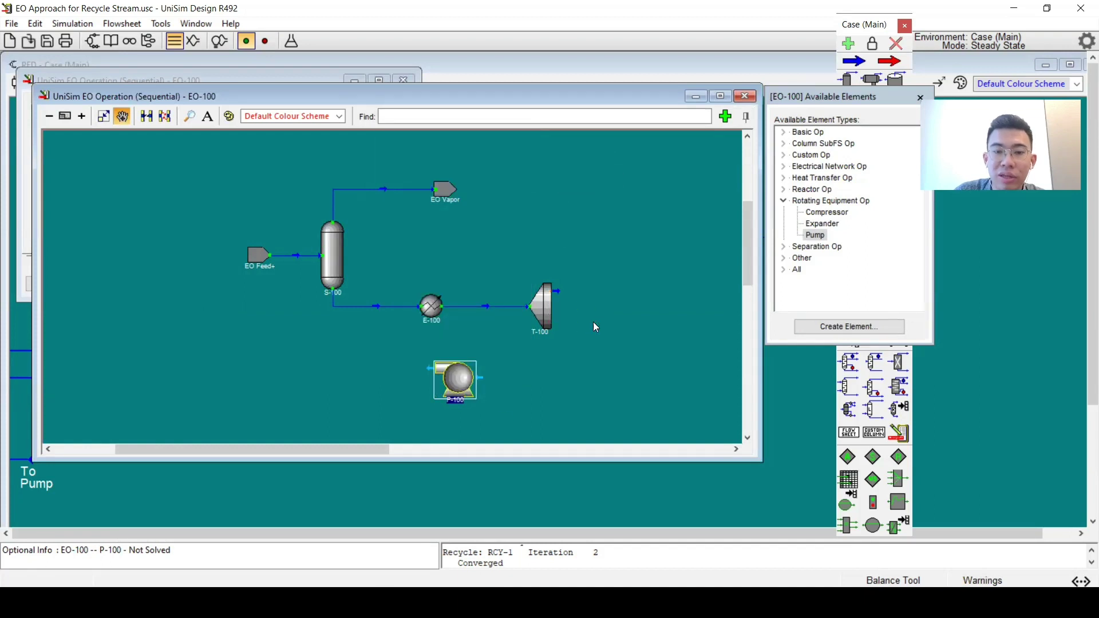
left_click(537, 463)
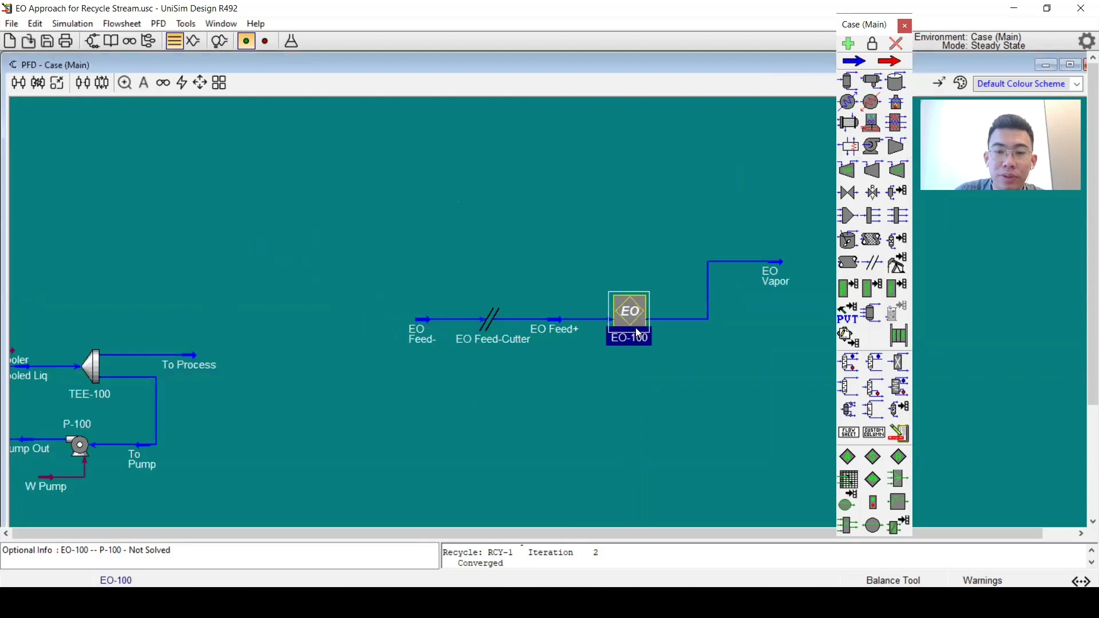
Add a material stream named EO To Process to the main flowsheet, below the EO Vapor stream.
double_click(637, 330)
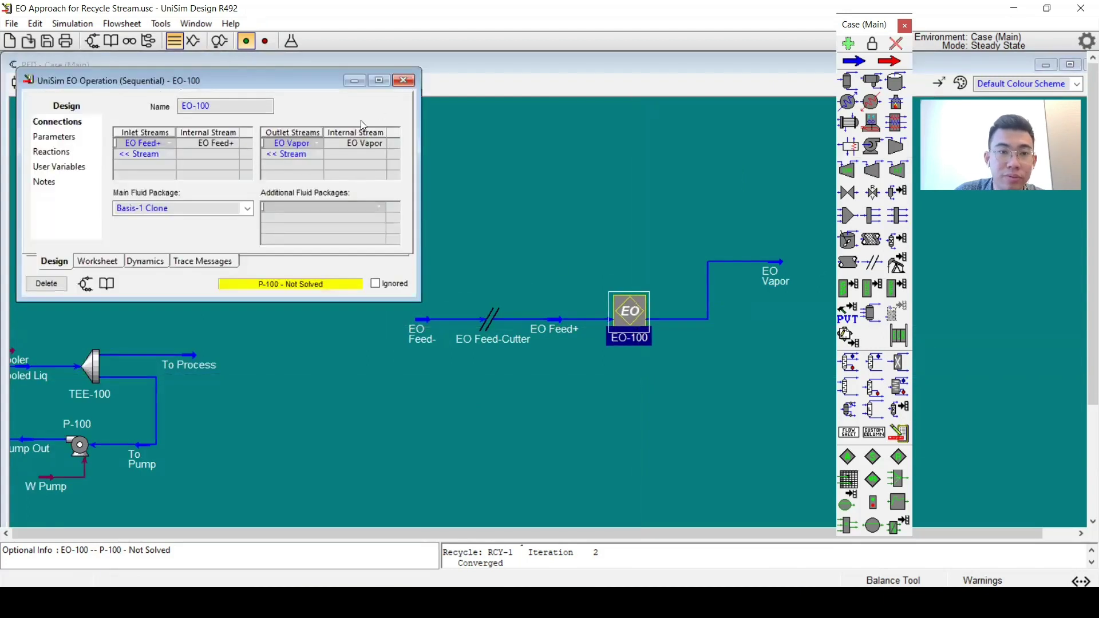
left_click(405, 80)
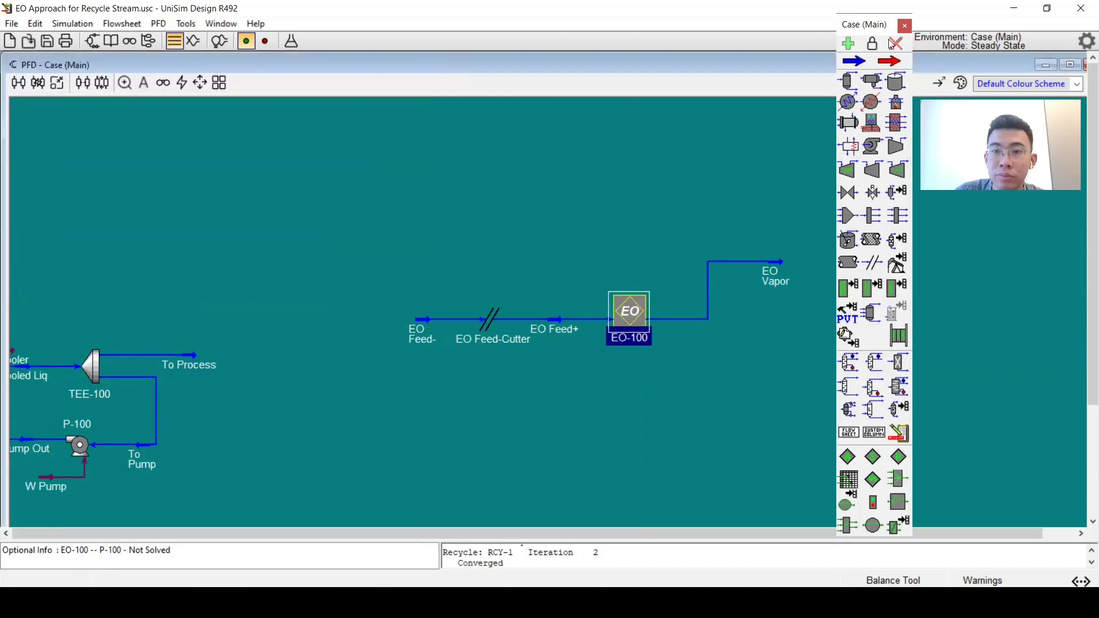
left_click(862, 58)
left_click(785, 339)
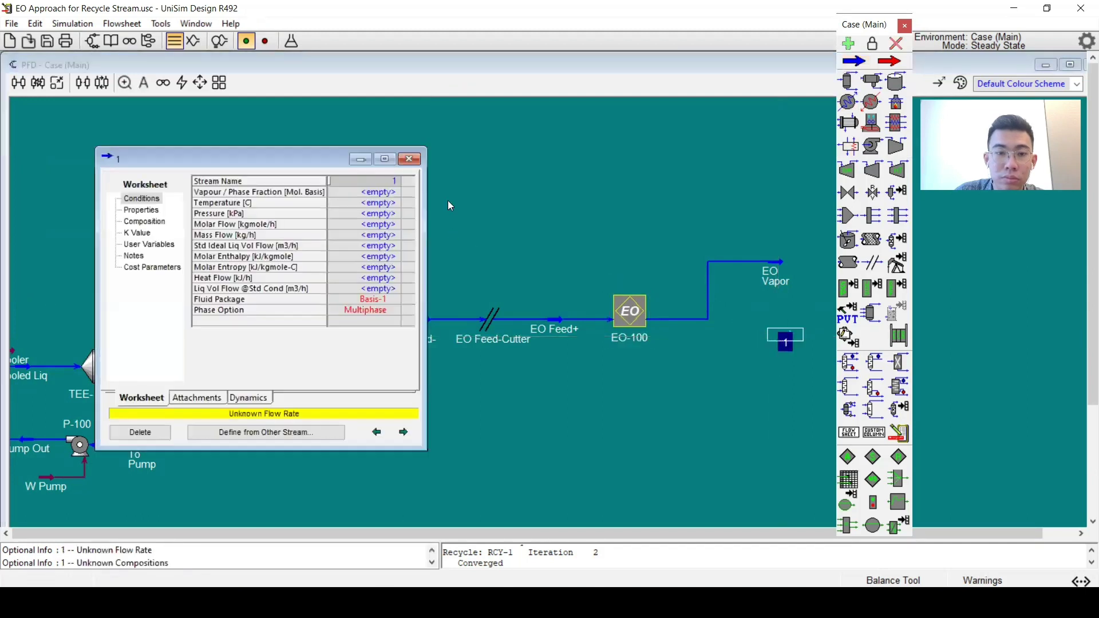
type("EO")
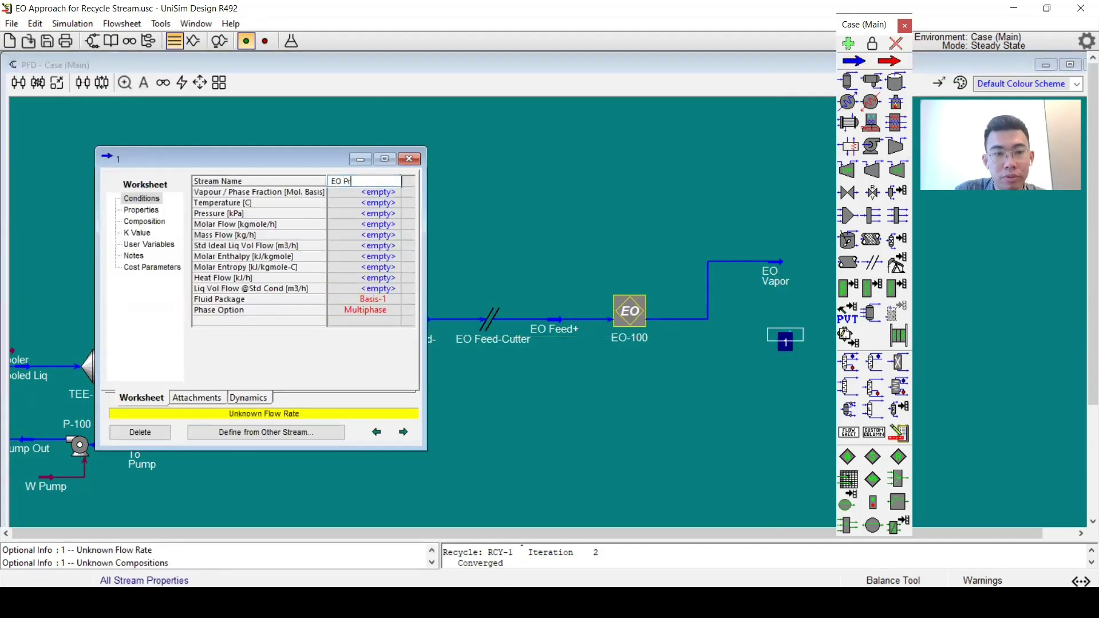
type(" To Process")
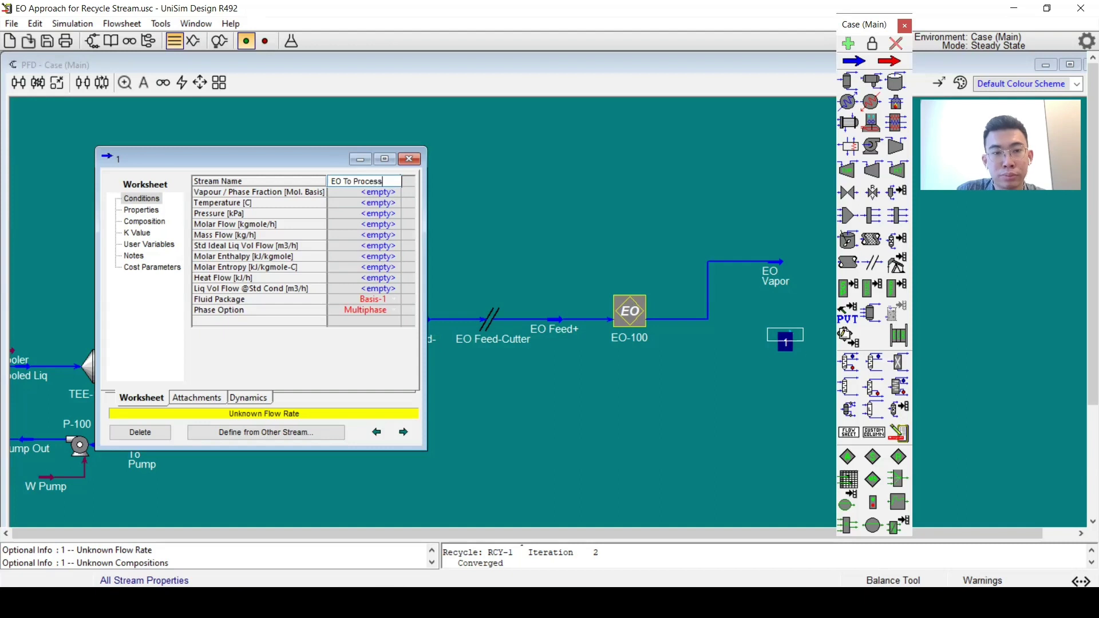
key("Return")
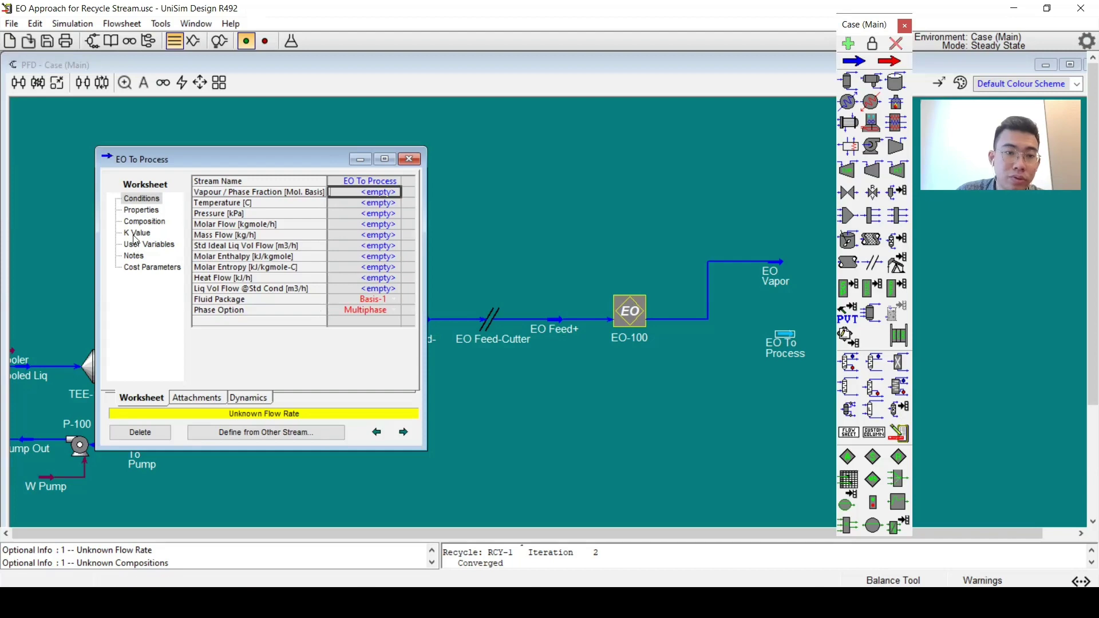
Connect the EO To Process stream to EO-100 as a second outlet.
left_click(431, 171)
double_click(786, 338)
left_click(384, 320)
left_click(407, 317)
left_click(389, 336)
left_click(427, 176)
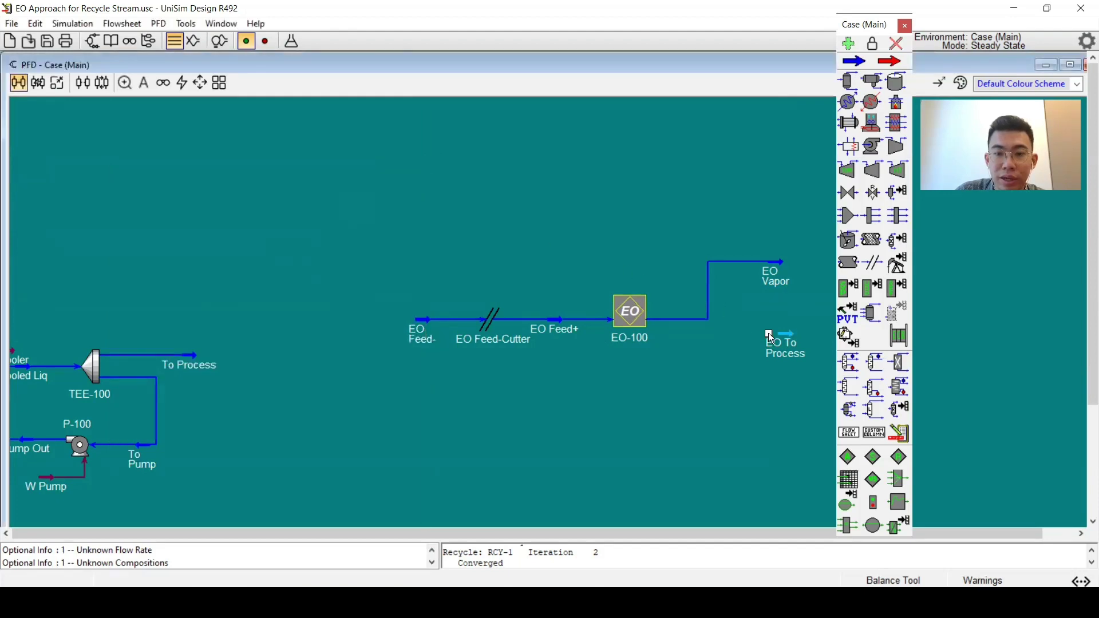
In EO-100's internal flowsheet, place the EO To Process outlet beyond tee T-100 and connect it to the tee's first outlet.
double_click(628, 313)
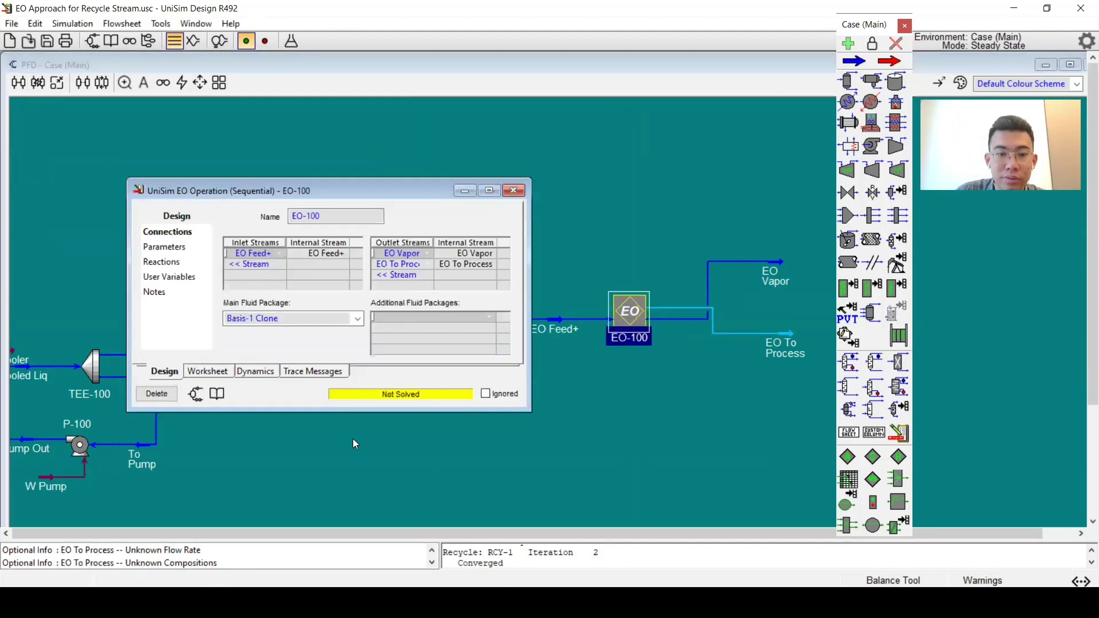
left_click(195, 395)
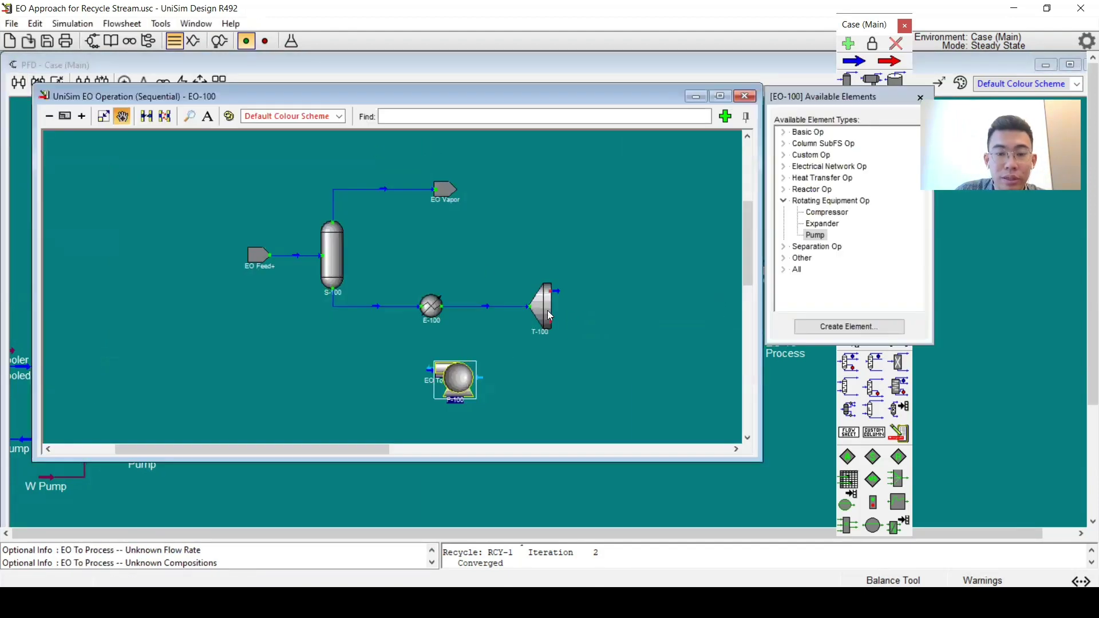
scroll(680, 312, "down", 3)
scroll(584, 301, "up", 2)
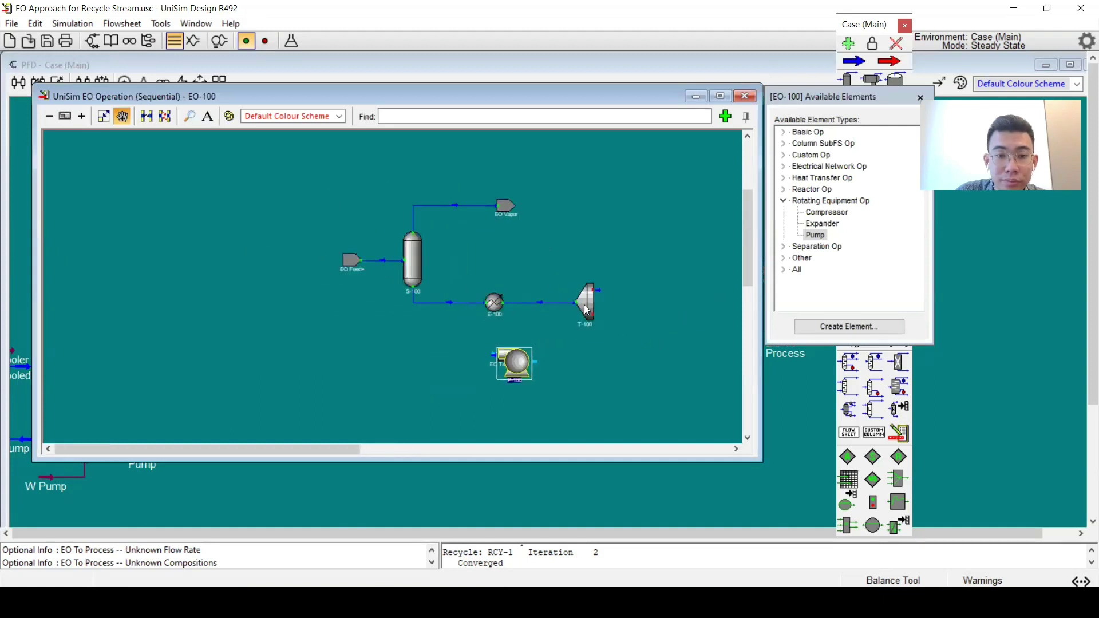
left_click_drag(635, 375, 384, 376)
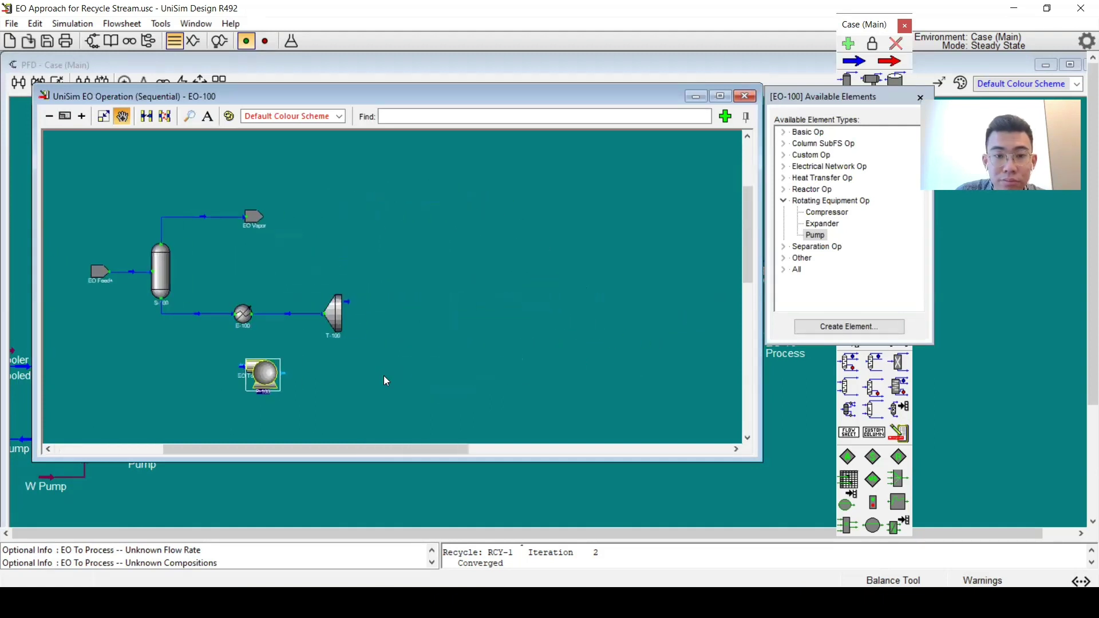
scroll(350, 397, "down", 2)
left_click(63, 119)
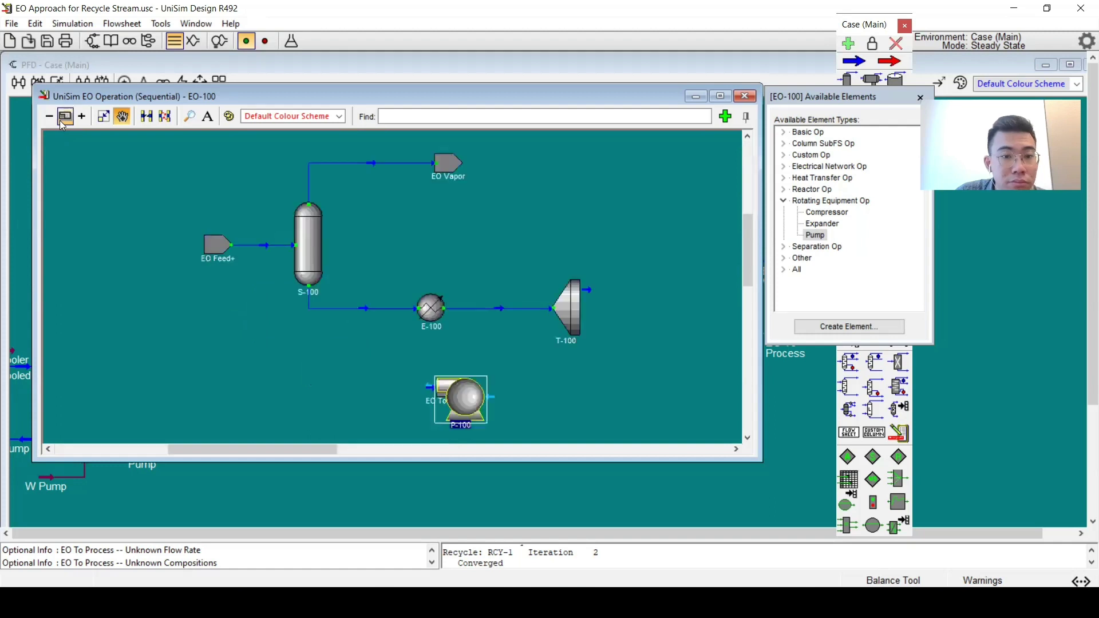
left_click_drag(462, 399, 647, 293)
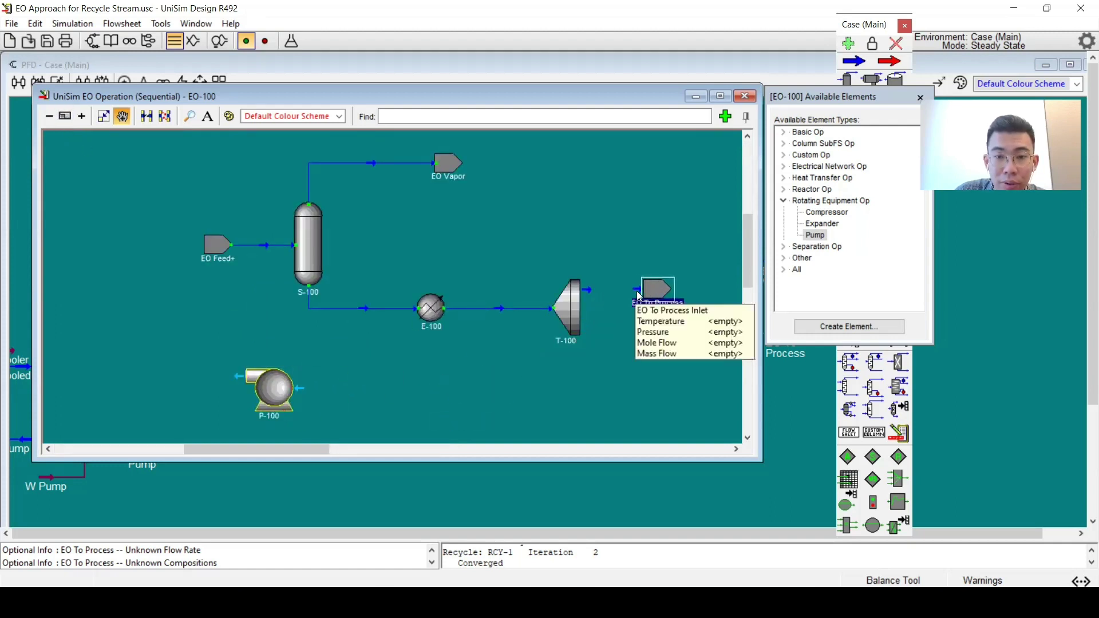
left_click_drag(653, 293, 706, 290)
Position pump P-100 below cooler E-100, feed it from tee T-100's second outlet, and route the connecting line clear of the tee.
left_click_drag(298, 379, 469, 376)
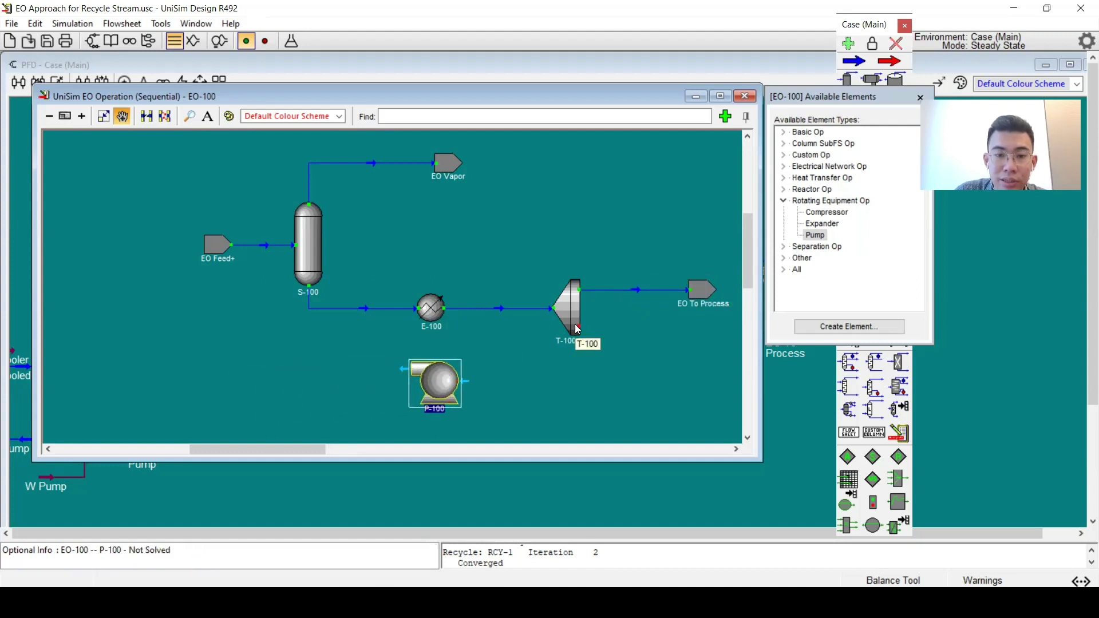
left_click_drag(578, 330, 460, 385)
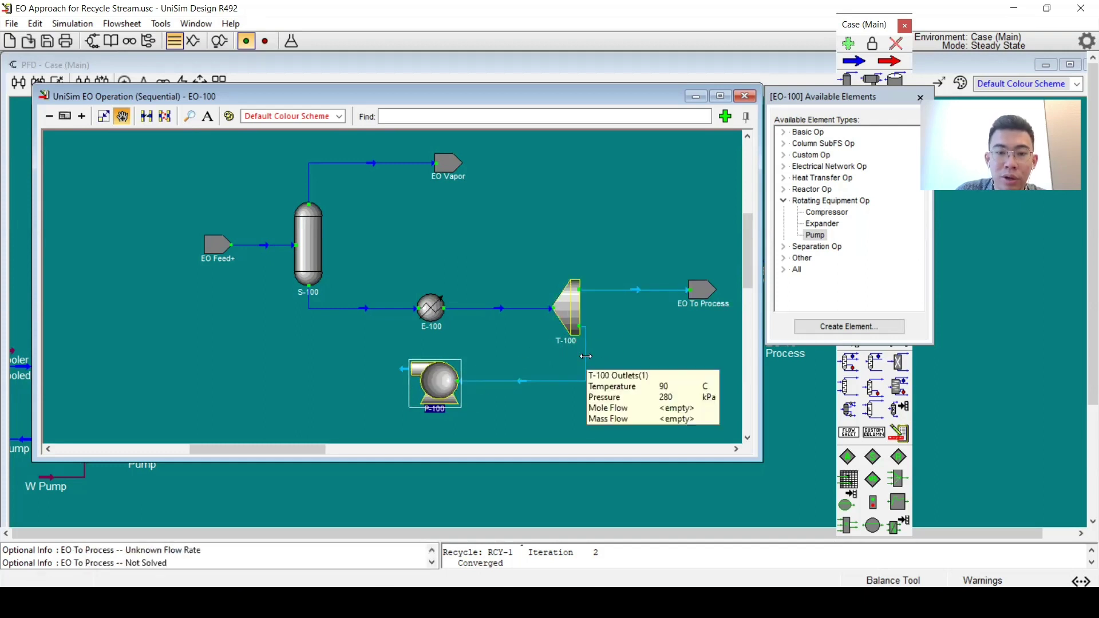
left_click_drag(586, 358, 672, 355)
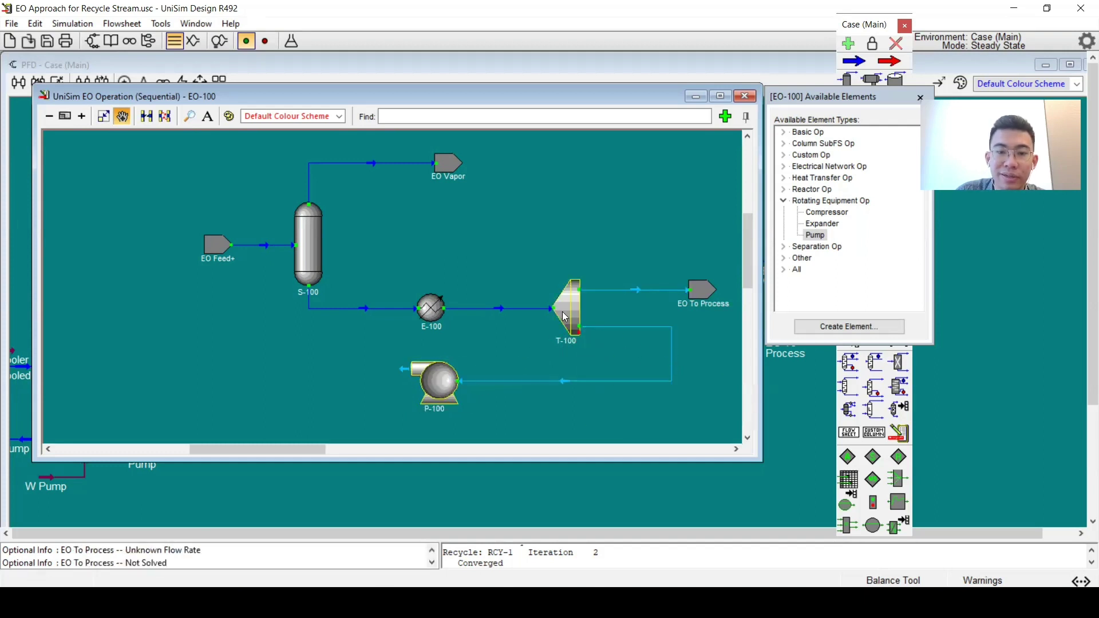
Check the split parameters of TEE-100 in the main flowsheet.
left_click(662, 488)
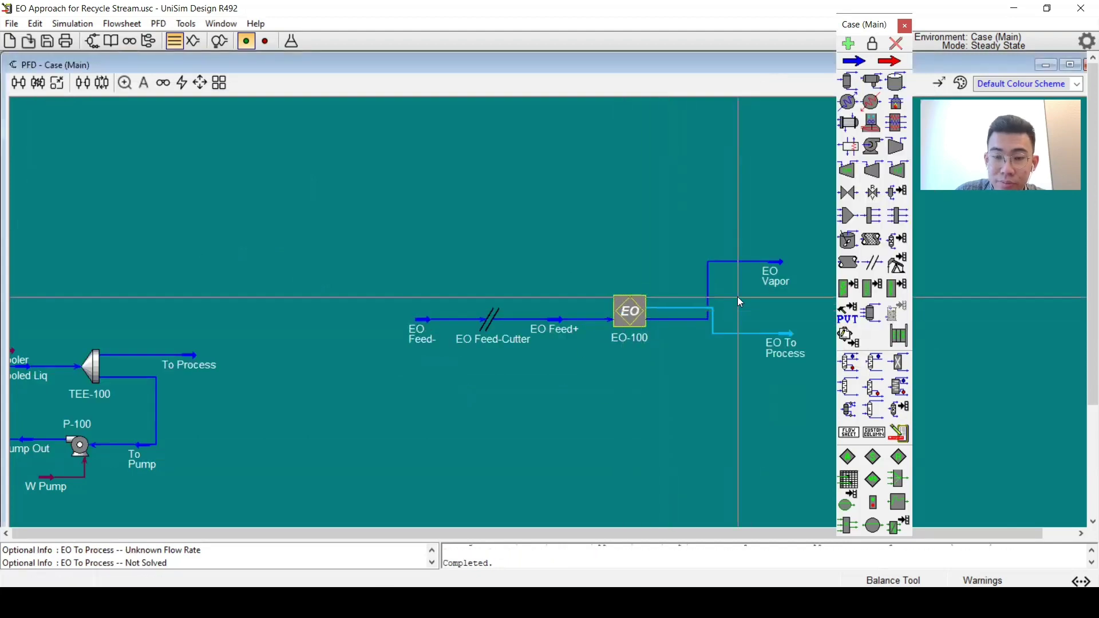
double_click(101, 372)
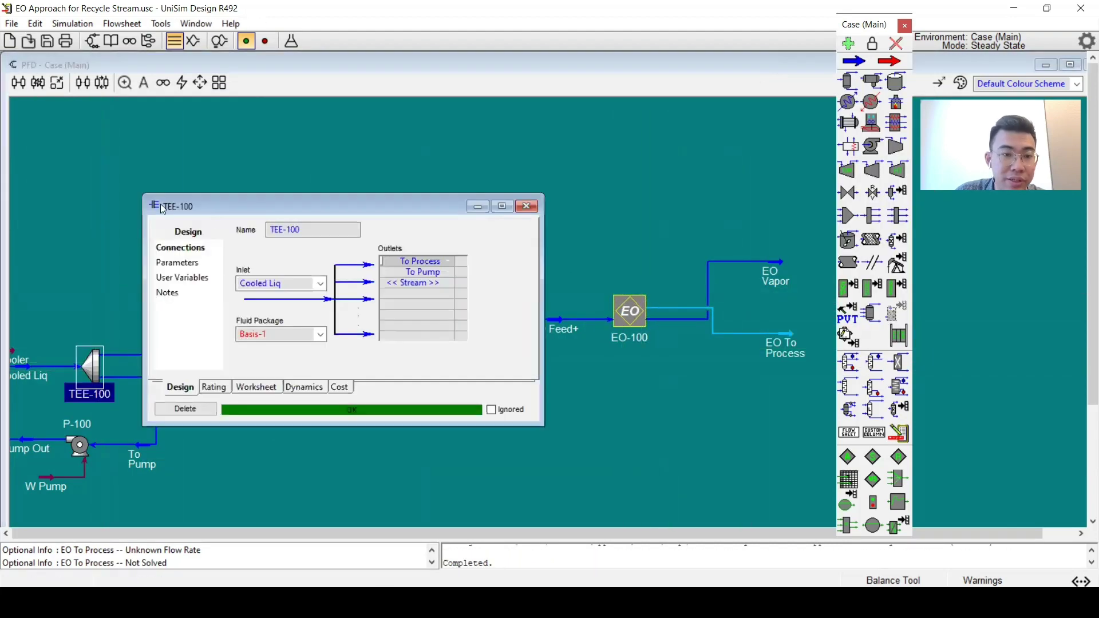
left_click(169, 263)
left_click(525, 207)
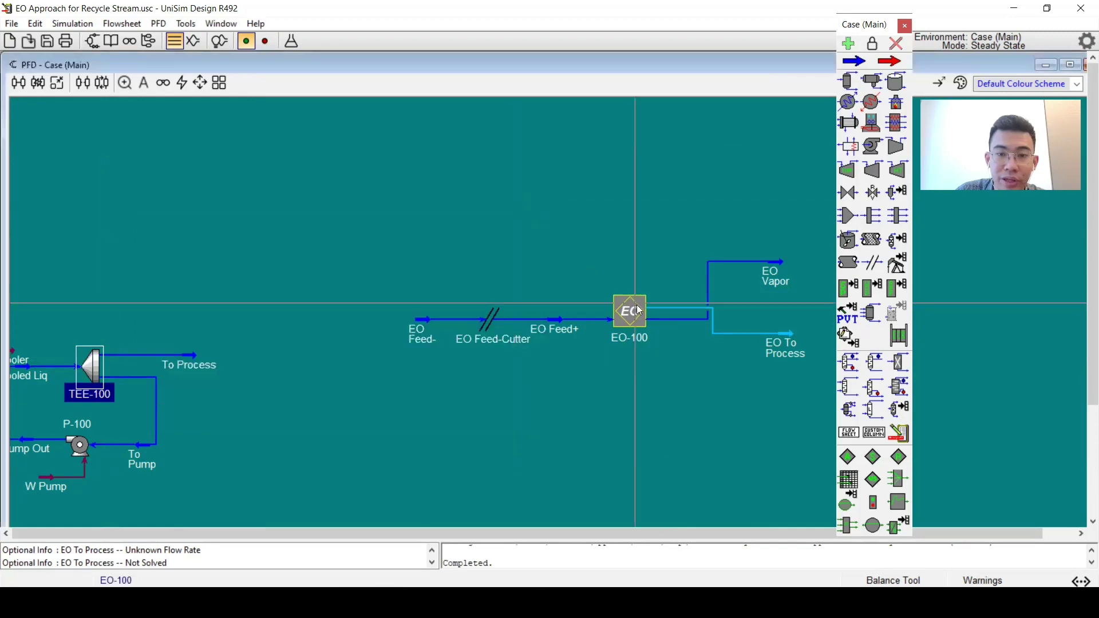
In EO-100's internal flowsheet, set tee T-100's flow ratio to EO To Process to 0.8.
double_click(630, 310)
left_click(192, 399)
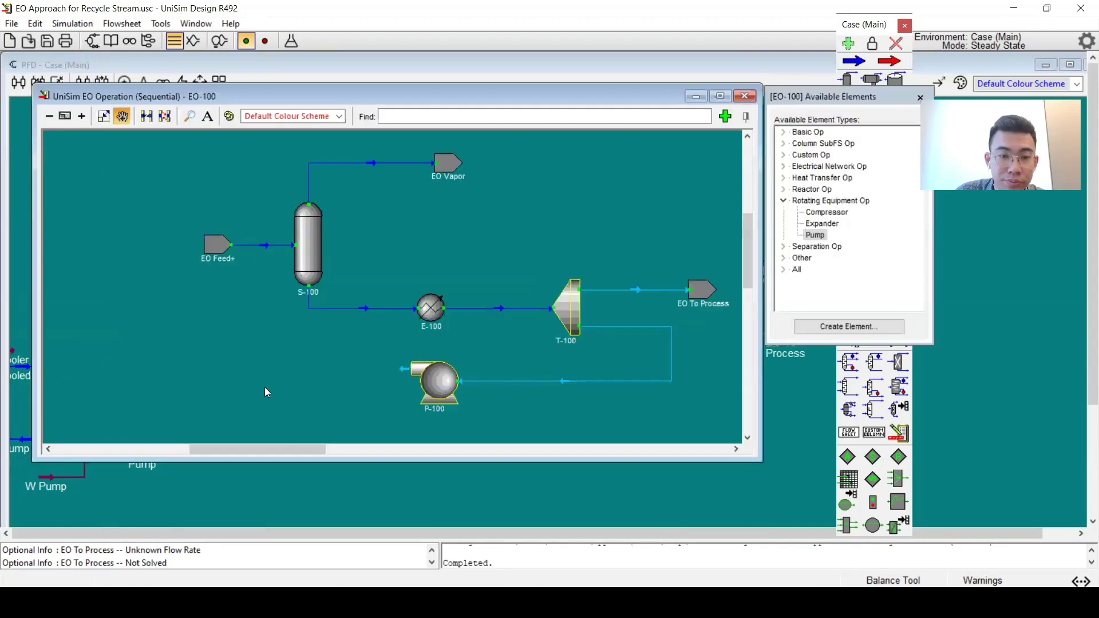
double_click(568, 309)
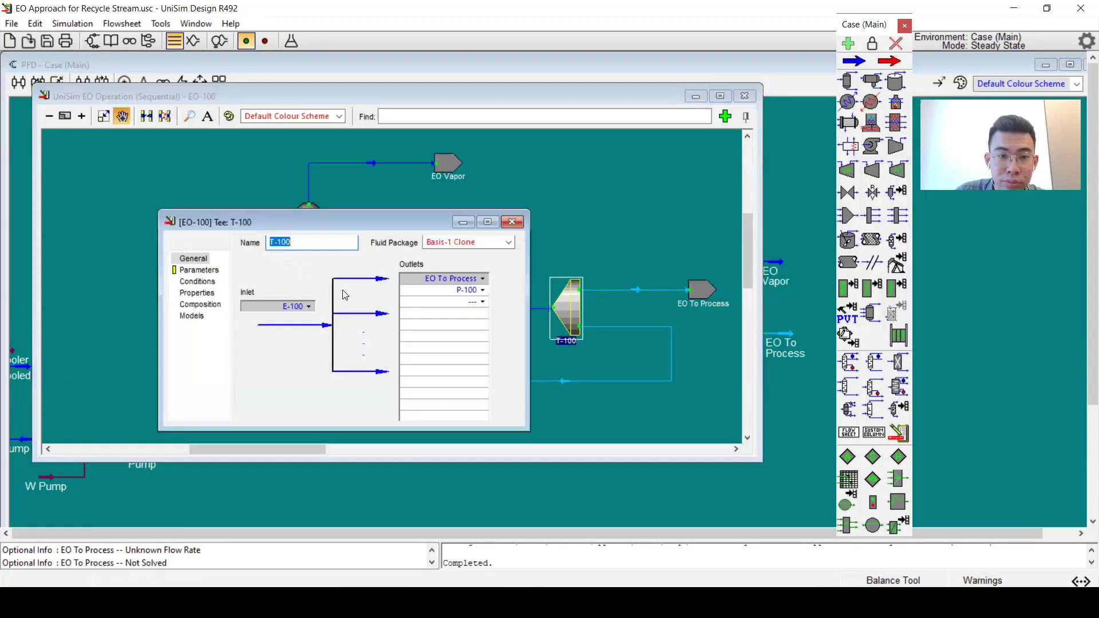
left_click(199, 270)
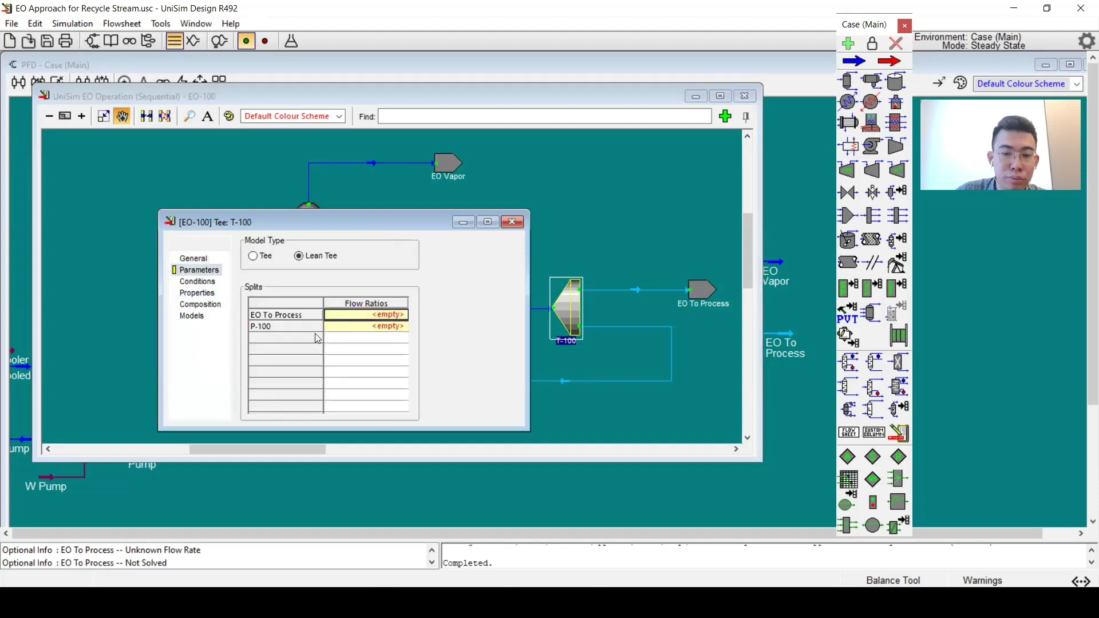
type("0.8")
key("Return")
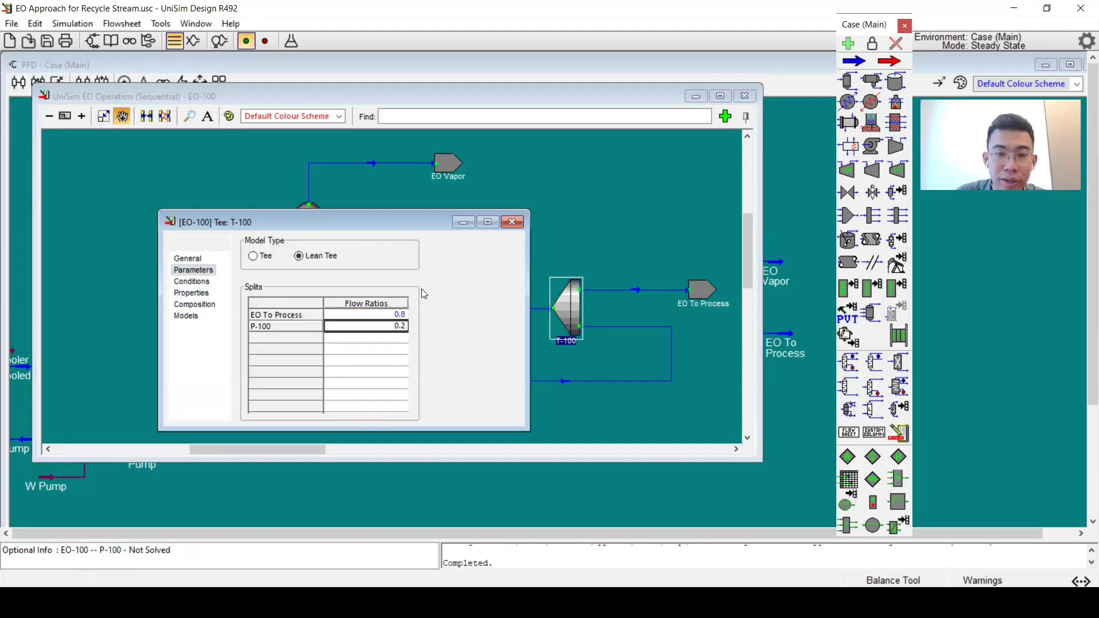
left_click(512, 222)
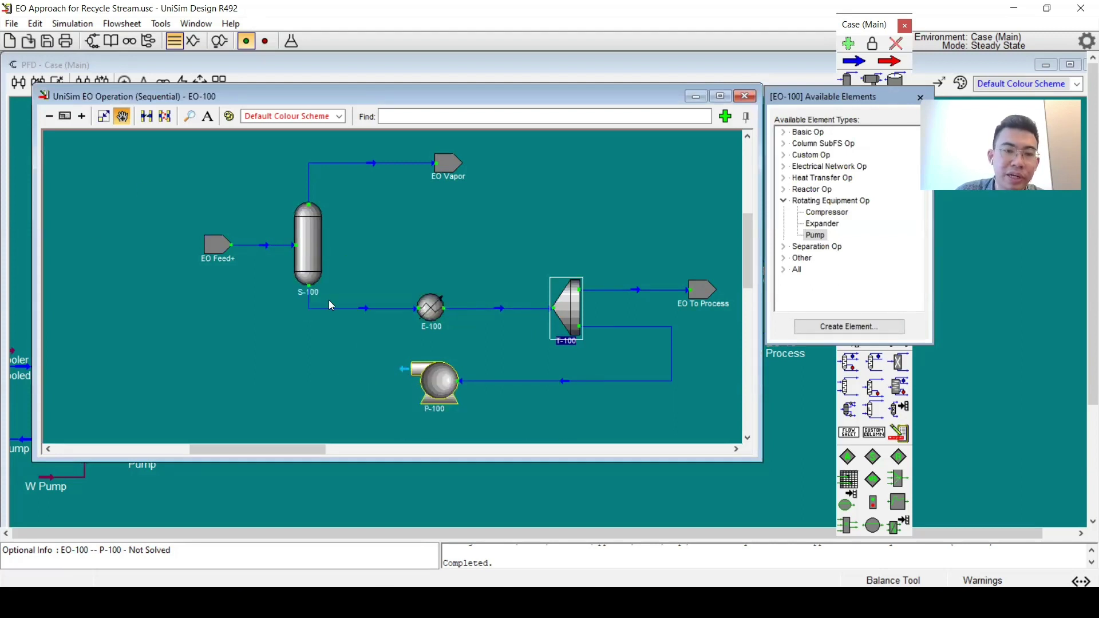
Add a Mixer below EO Feed+ in the EO flowsheet and connect the feed to its first inlet.
scroll(282, 255, "up", 1)
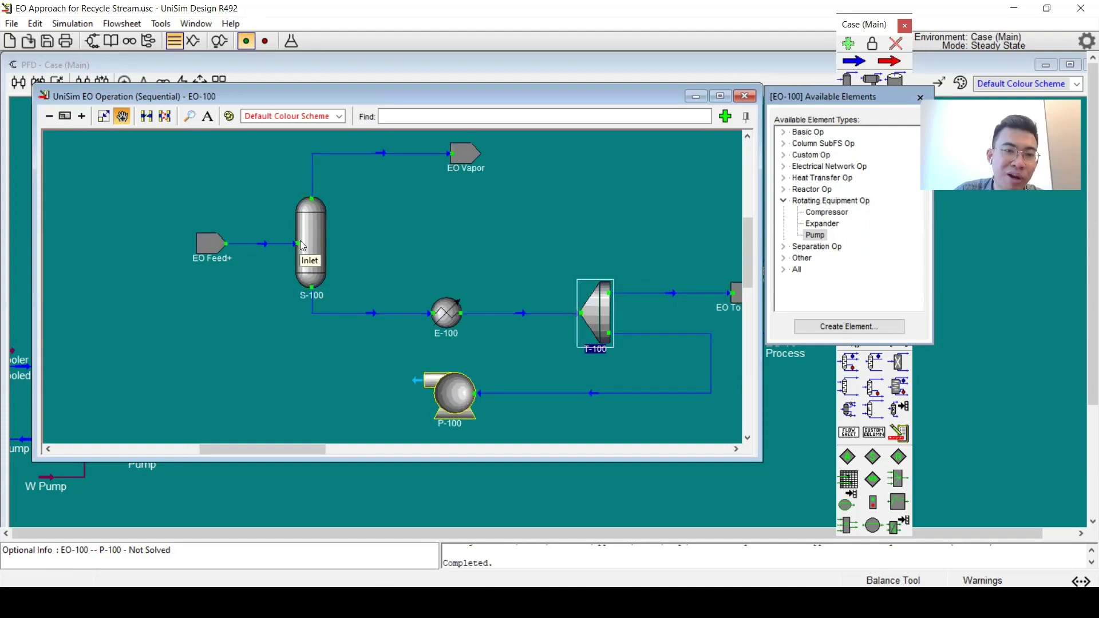
scroll(273, 309, "down", 1)
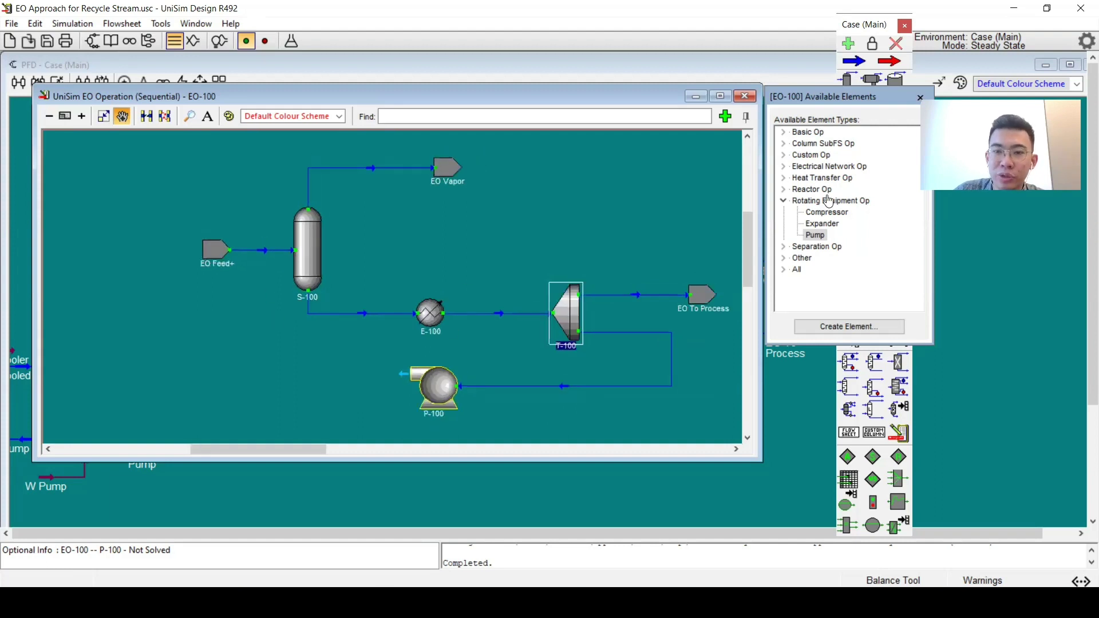
left_click(784, 201)
left_click(783, 132)
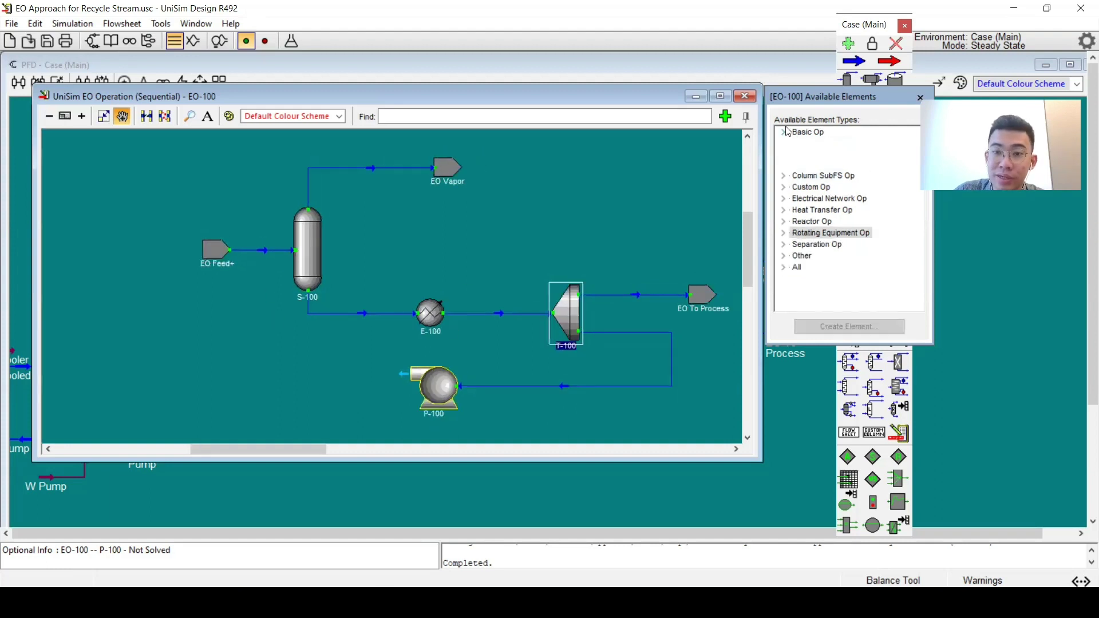
left_click(816, 166)
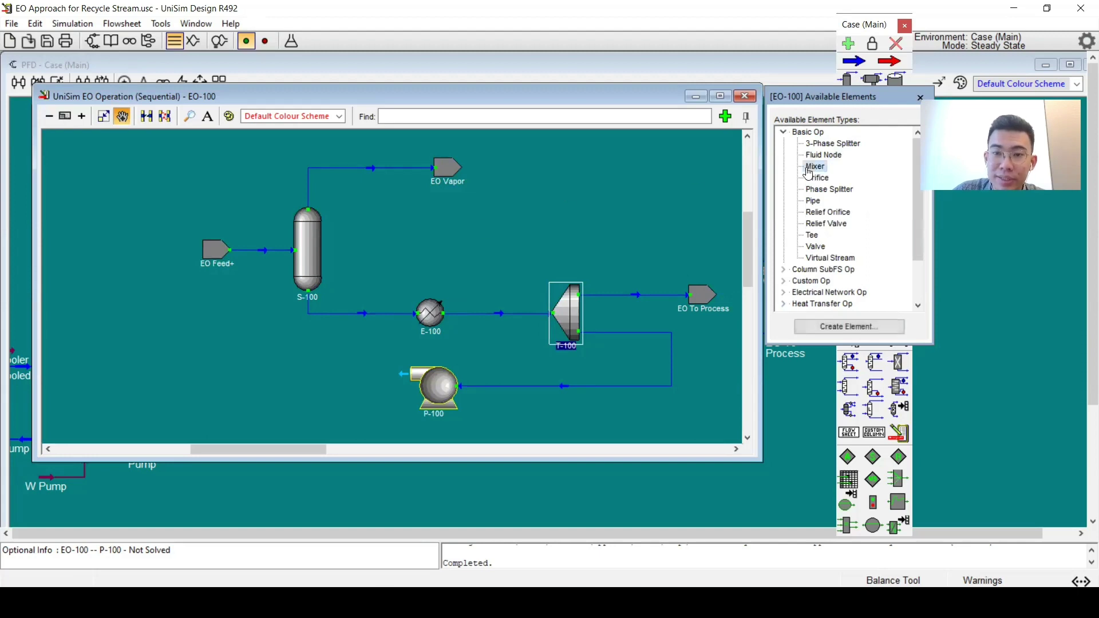
left_click_drag(809, 173, 234, 315)
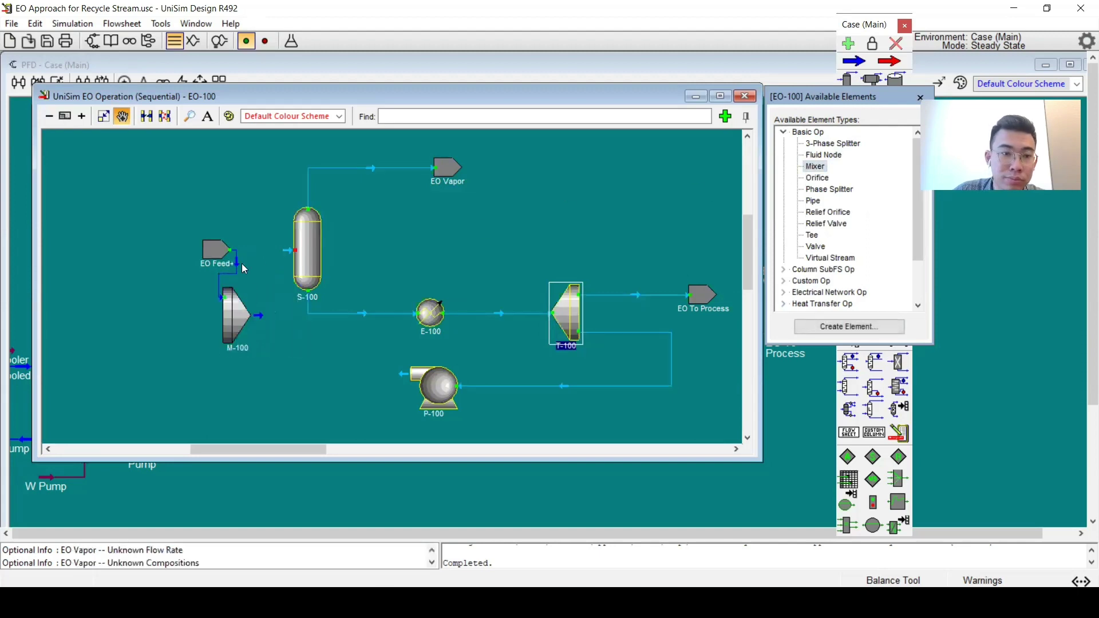
Arrange EO Feed+ and mixer M-100 upstream of splitter S-100, and connect the mixer's outlet to the splitter's inlet.
left_click_drag(217, 253, 144, 300)
left_click_drag(232, 315, 231, 245)
left_click_drag(141, 297, 130, 231)
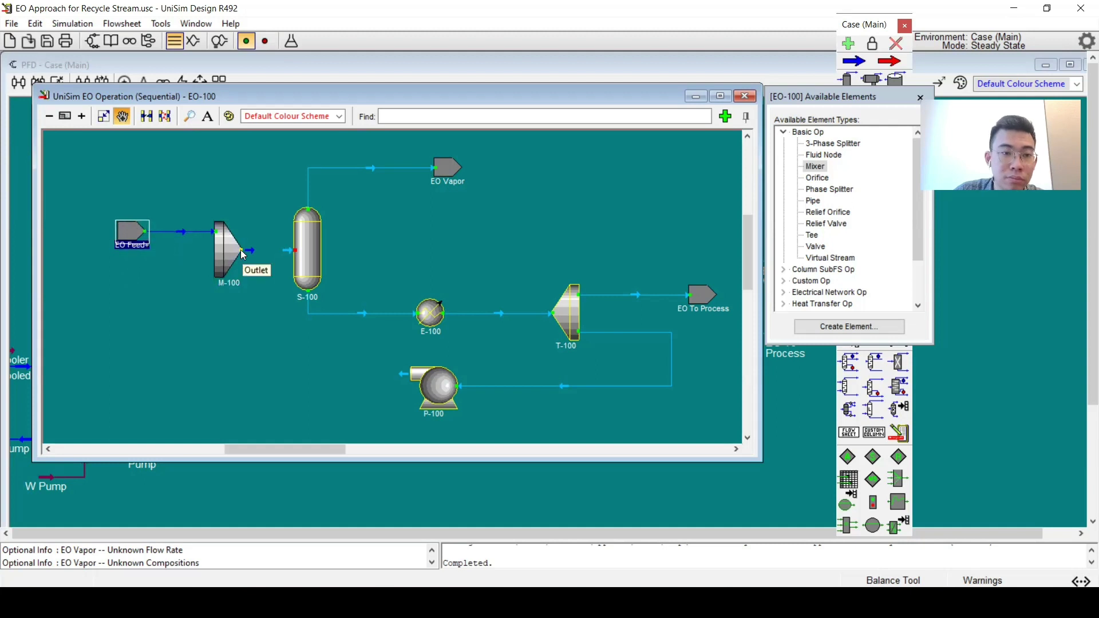
left_click_drag(283, 255, 294, 250)
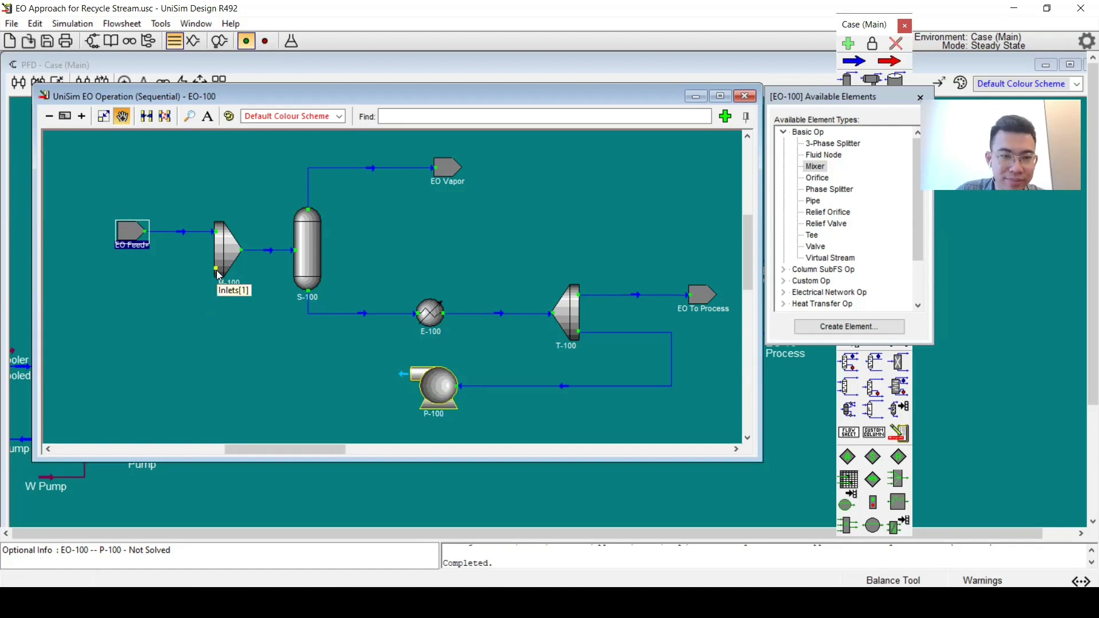
Set pump P-100's pressure rise to 20 kPa and connect its outlet to mixer M-100's second inlet.
double_click(447, 395)
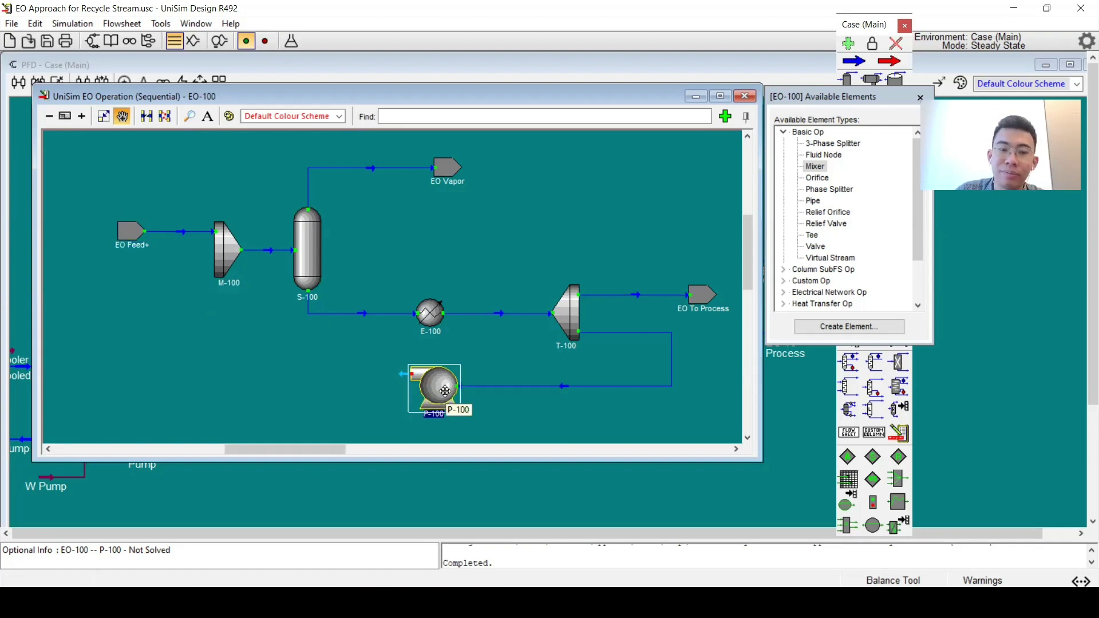
left_click(359, 347)
type("20")
key("Return")
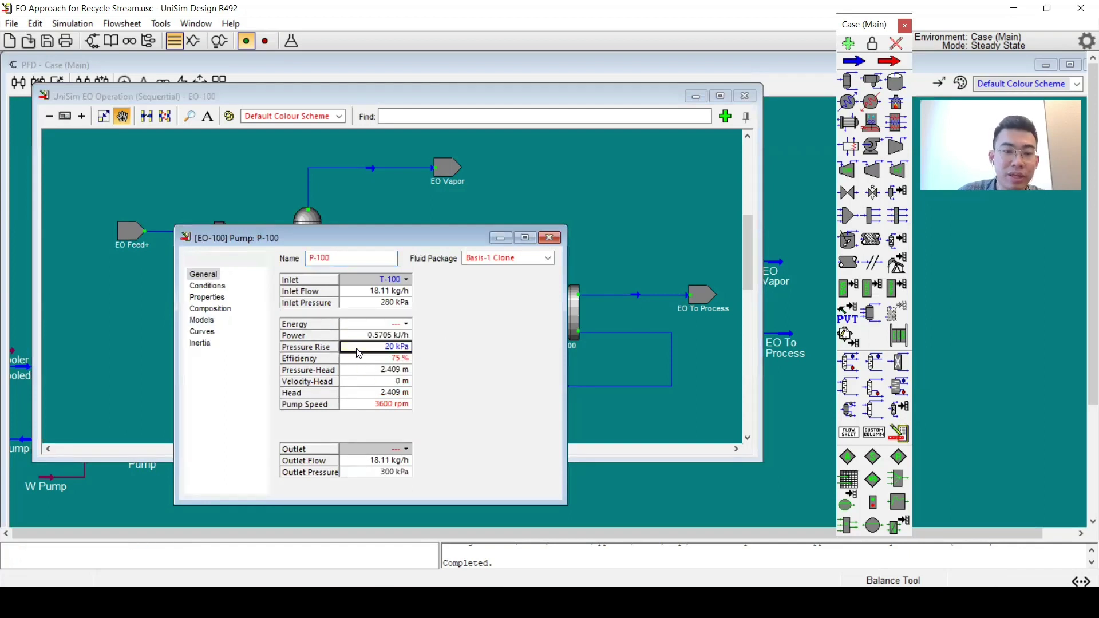
left_click(549, 238)
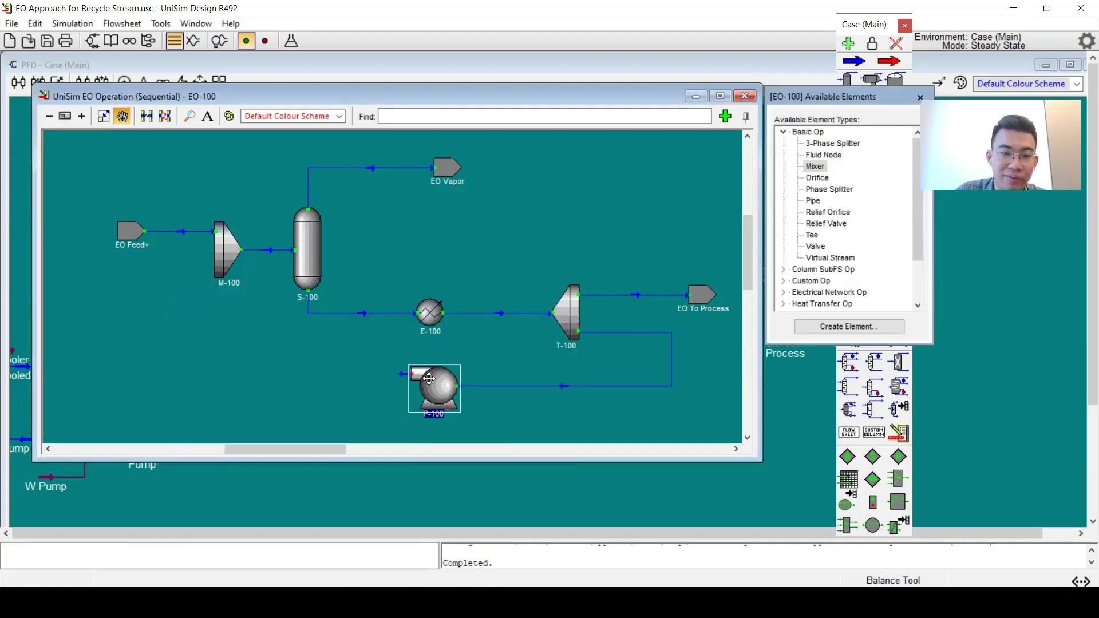
left_click_drag(411, 375, 218, 272)
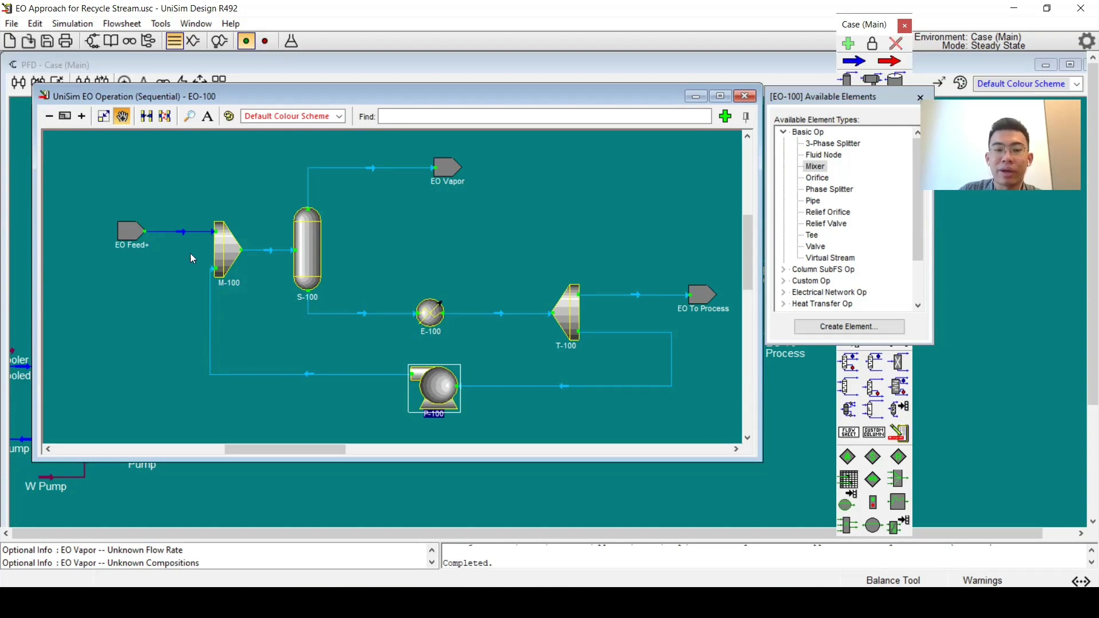
Break the recycle in the EO flowsheet by deleting the connection from pump P-100 to mixer M-100, and check the mixer's inlets.
right_click(210, 322)
left_click(214, 337)
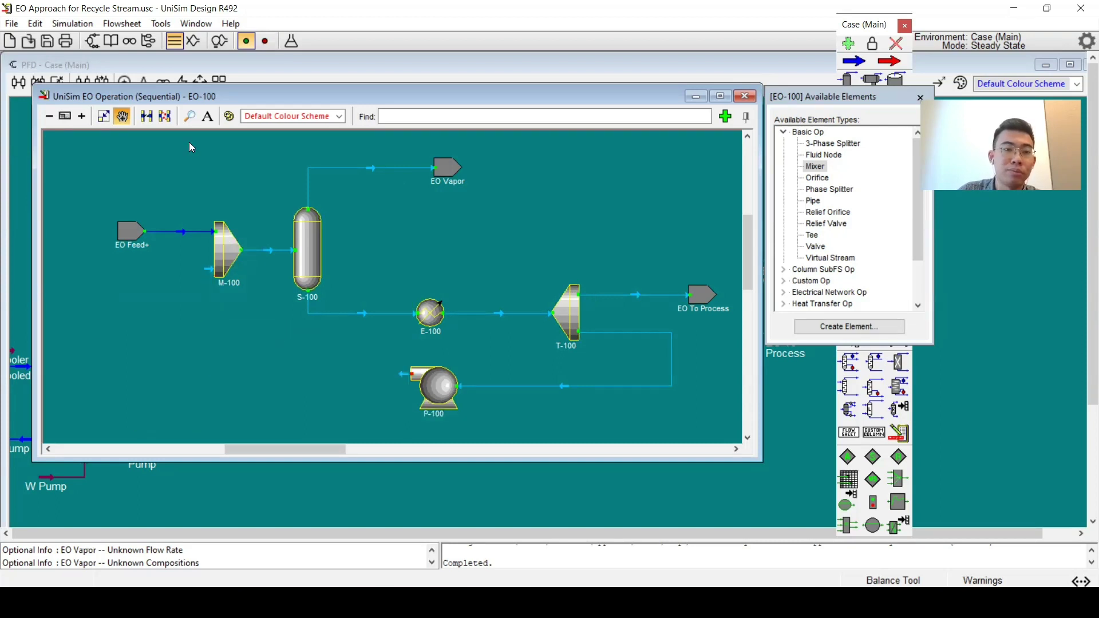
double_click(226, 253)
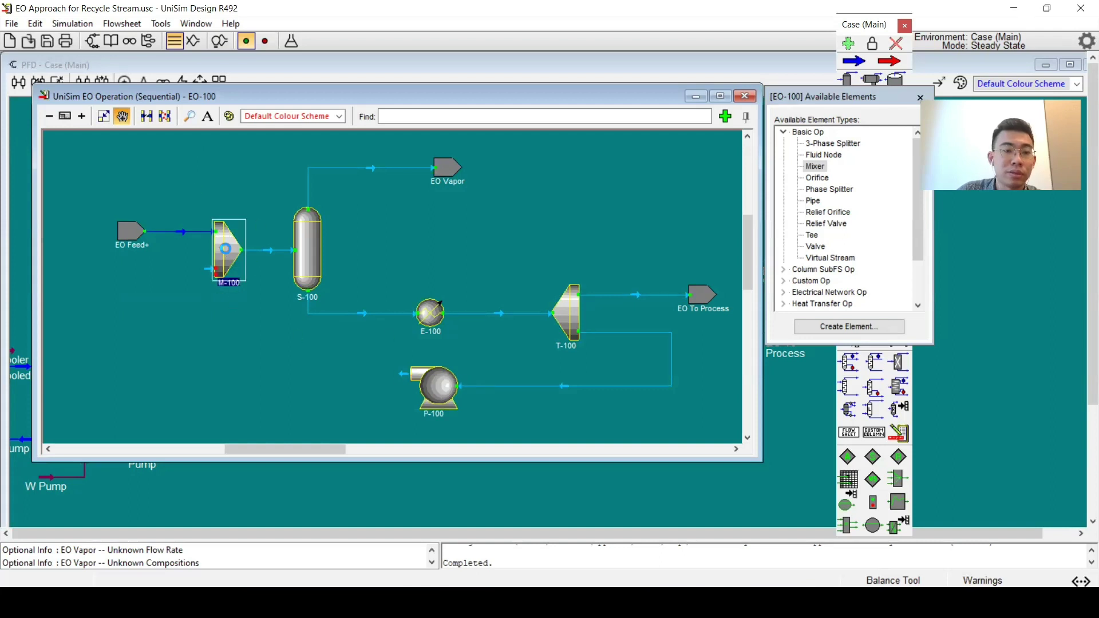
left_click(326, 146)
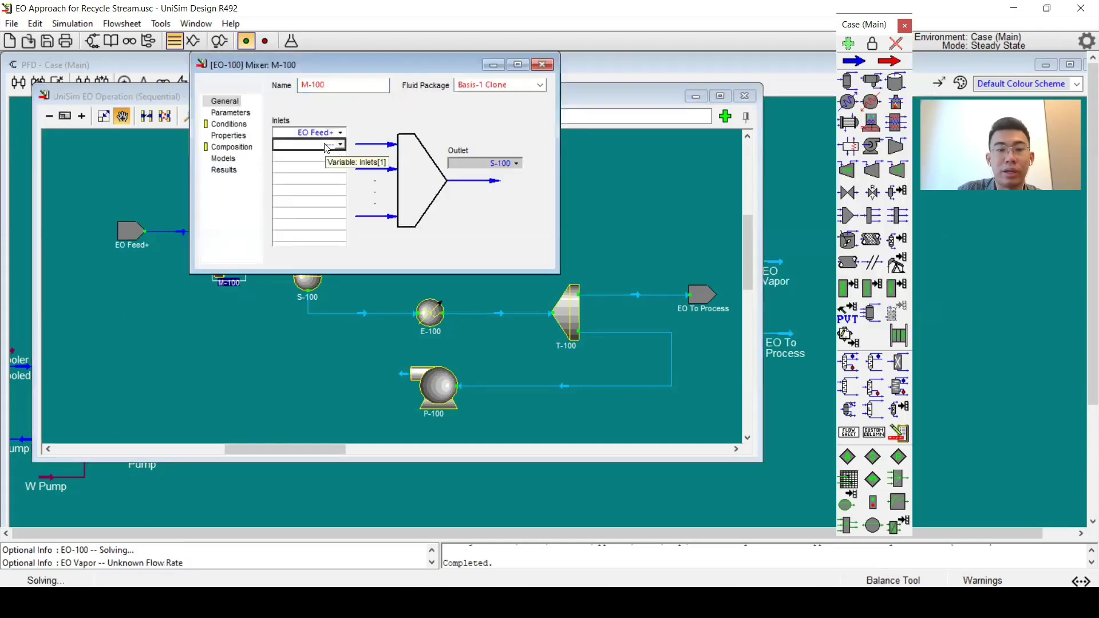
left_click(542, 66)
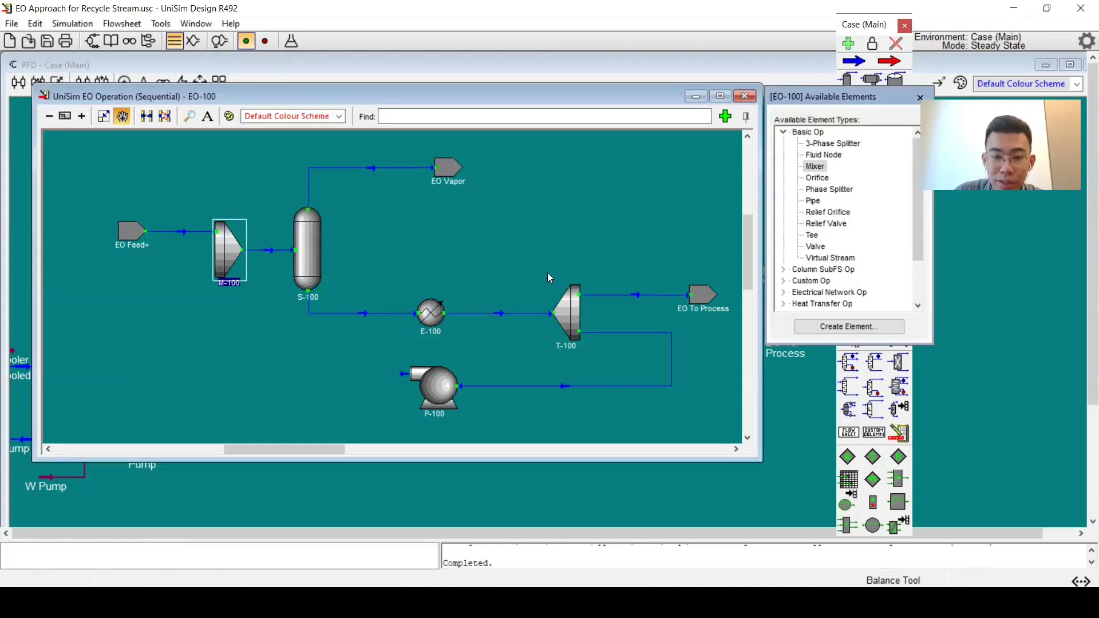
left_click(778, 419)
Set EO-100's solver type to Simultaneous.
double_click(630, 312)
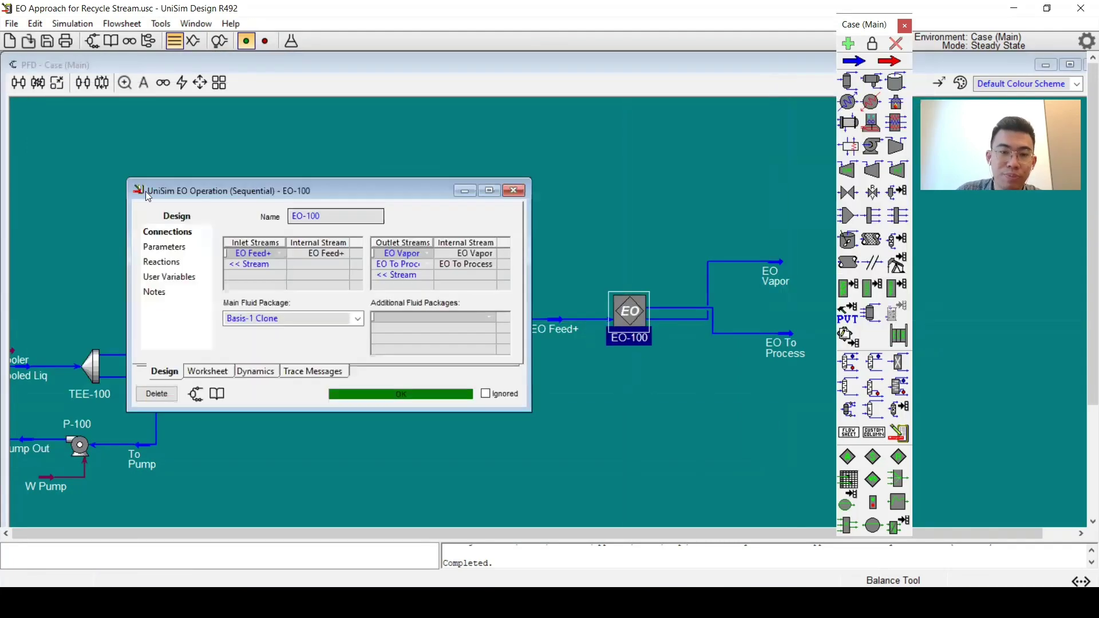
left_click(166, 247)
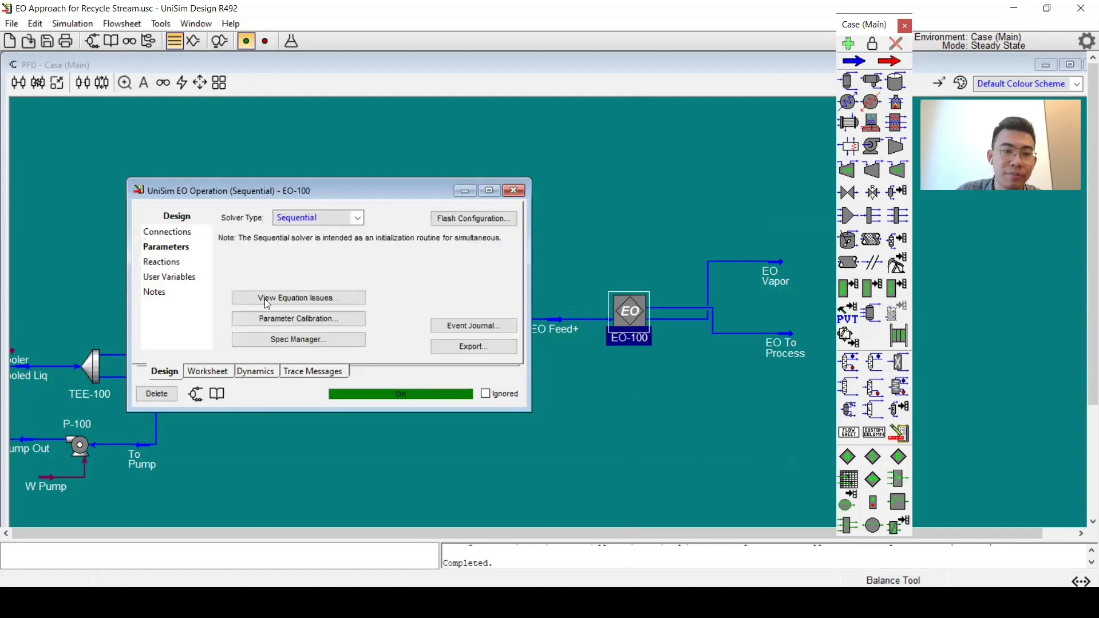
left_click(358, 218)
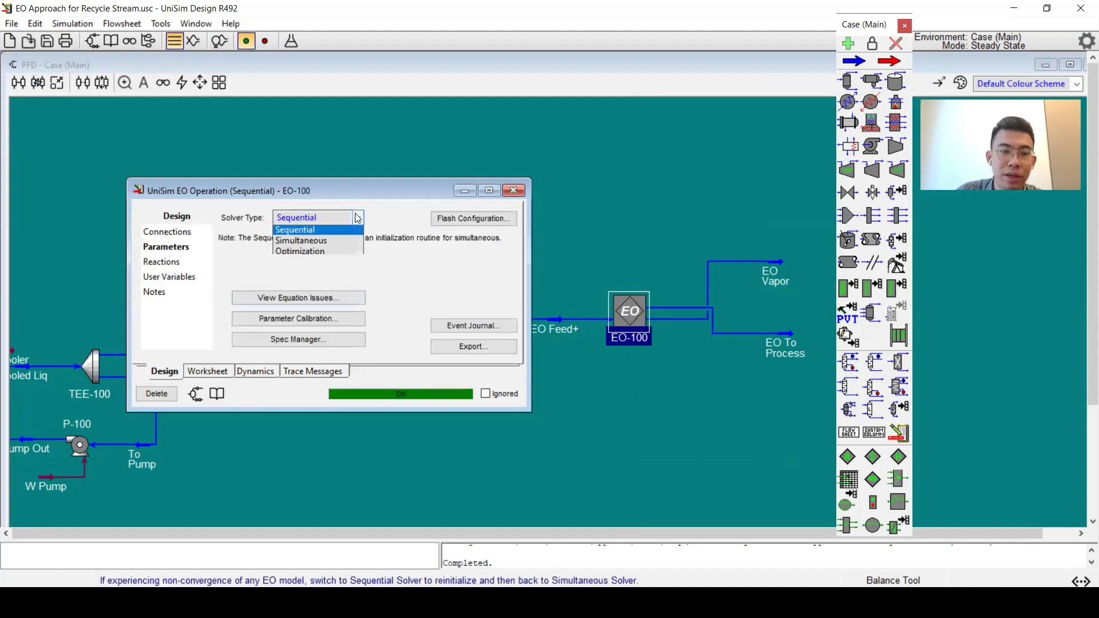
left_click(331, 245)
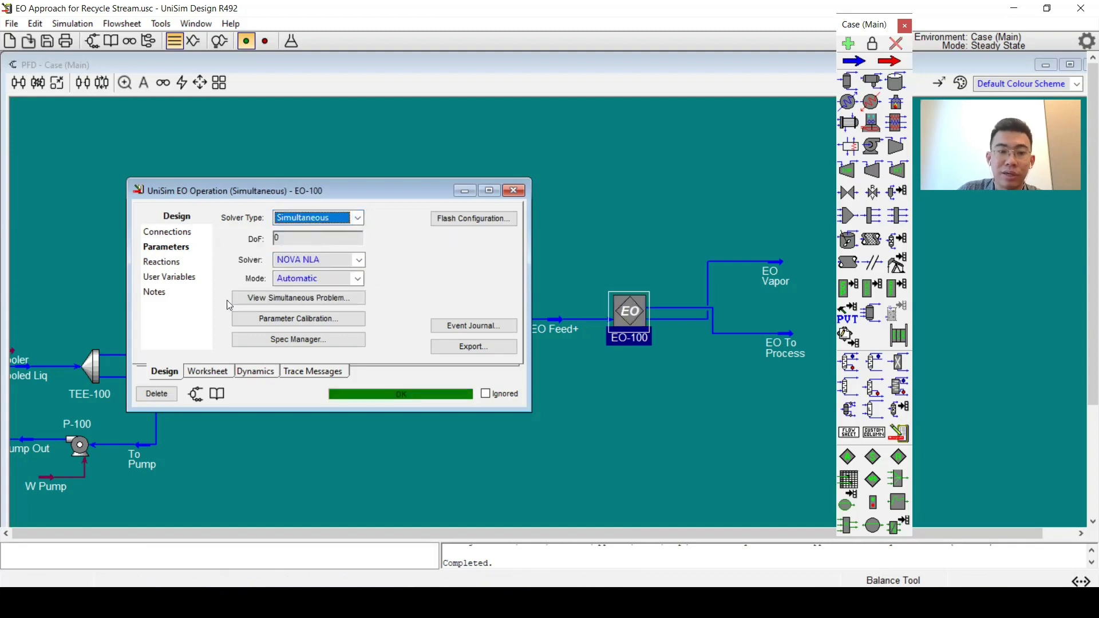
left_click(514, 191)
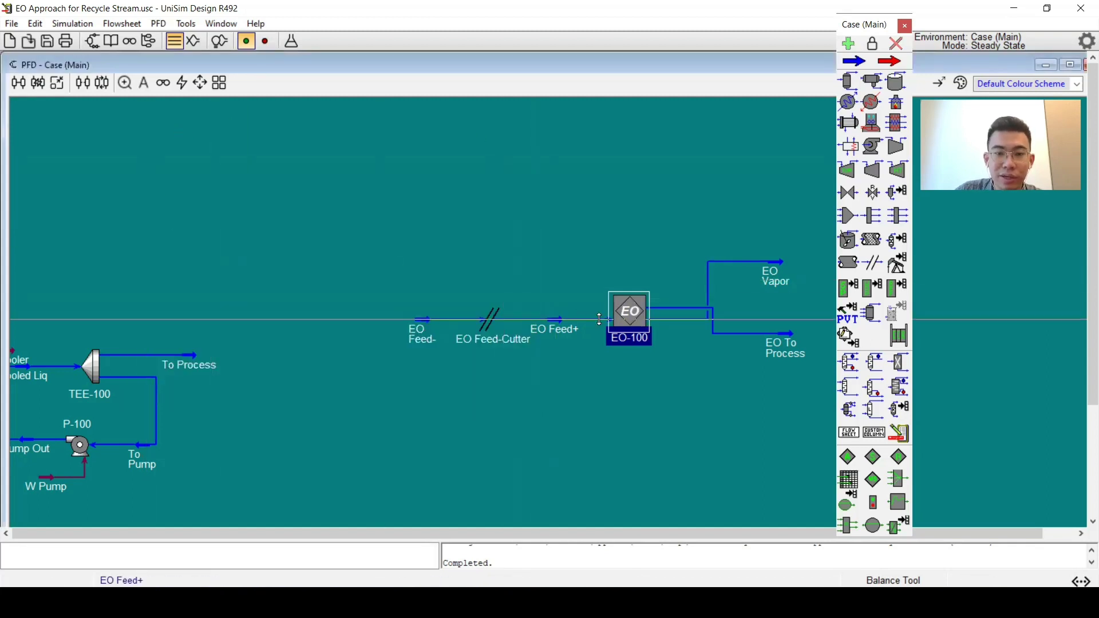
Reconnect pump P-100's outlet to mixer M-100's second inlet in EO-100's internal flowsheet and reroute the recycle line clear of the mixer.
double_click(624, 303)
left_click(279, 286)
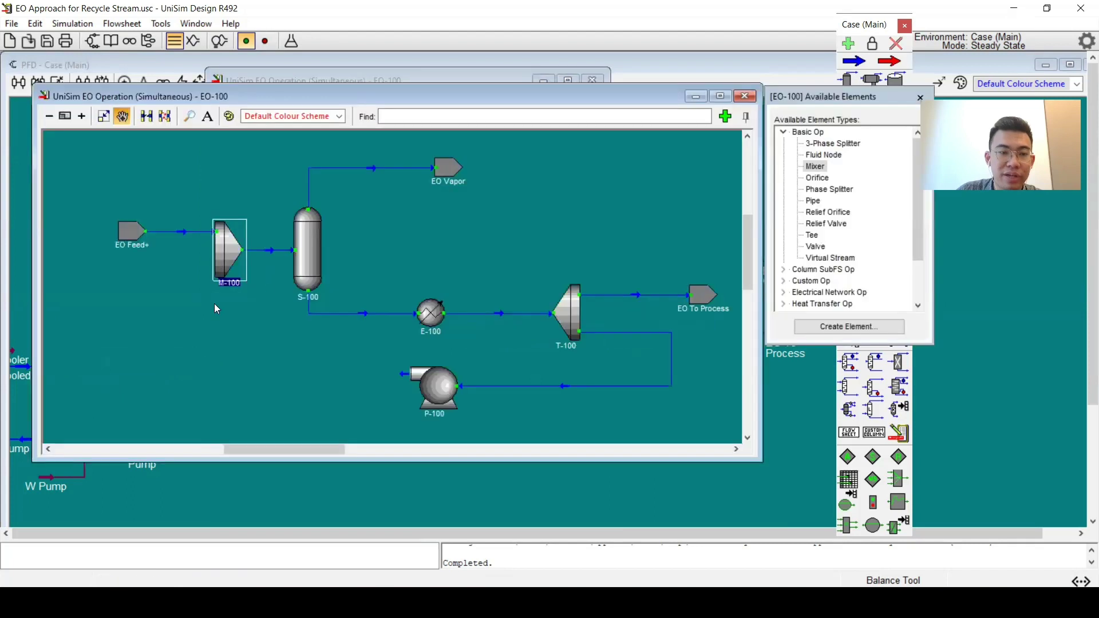
scroll(234, 319, "down", 1)
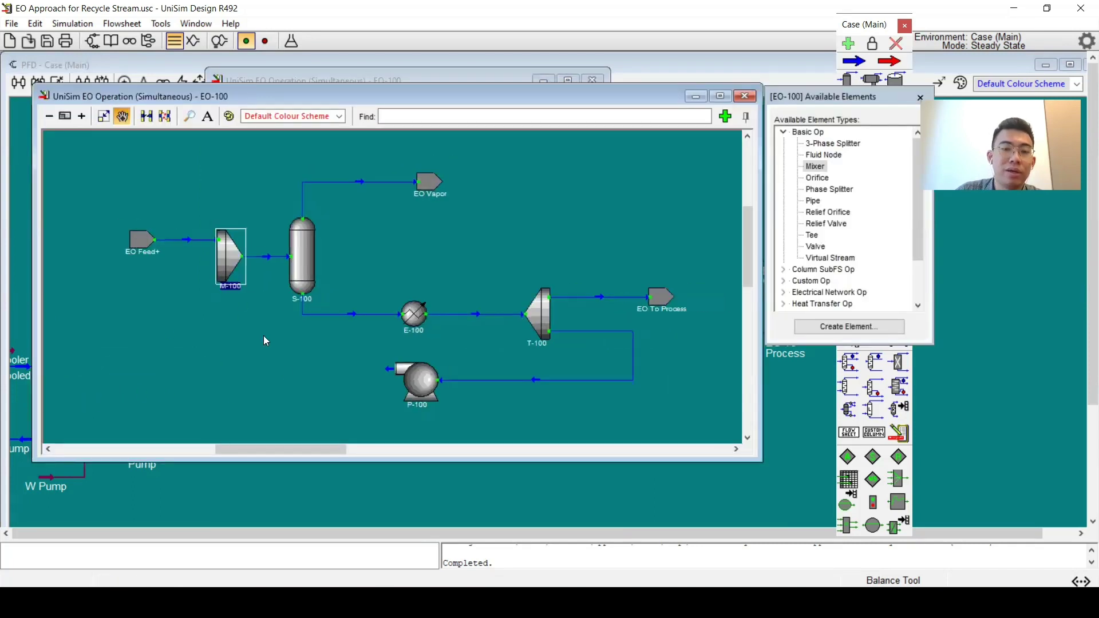
left_click_drag(400, 373, 221, 280)
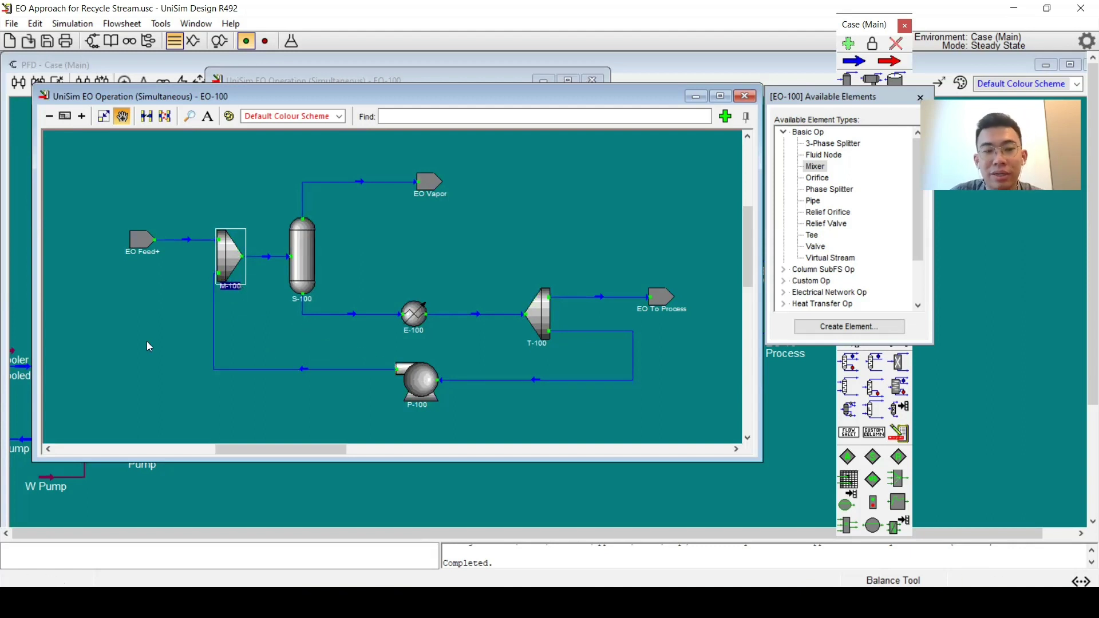
left_click_drag(214, 338, 155, 339)
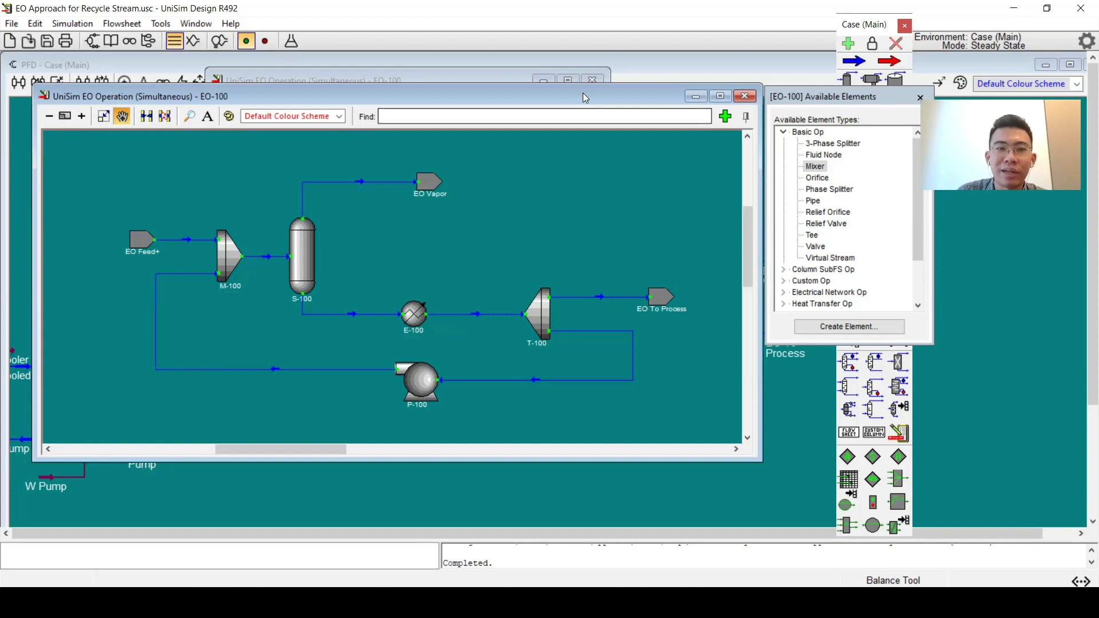
left_click_drag(568, 96, 700, 160)
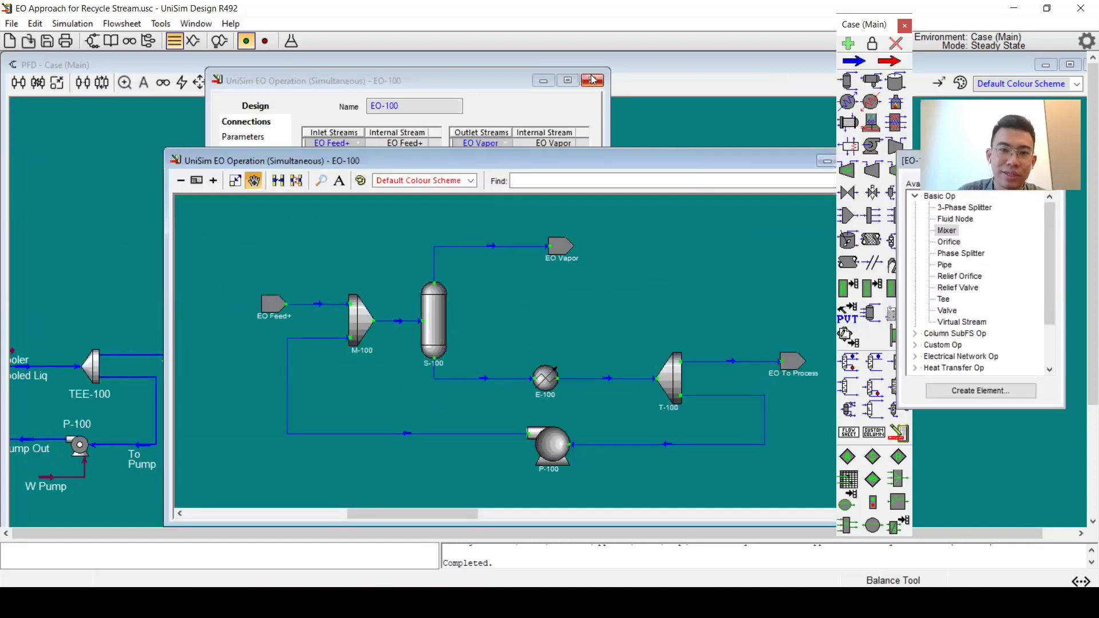
left_click(594, 79)
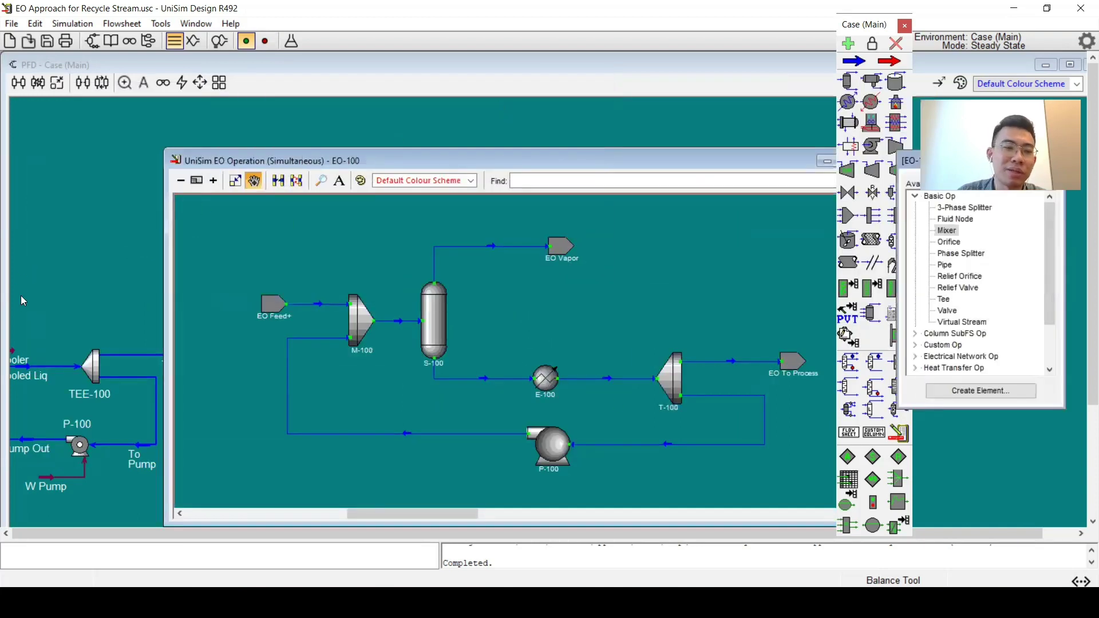
Review the conditions of the Feed and Rec streams in the main sequential flowsheet.
left_click_drag(148, 261, 368, 186)
left_click_drag(498, 172, 658, 166)
double_click(206, 215)
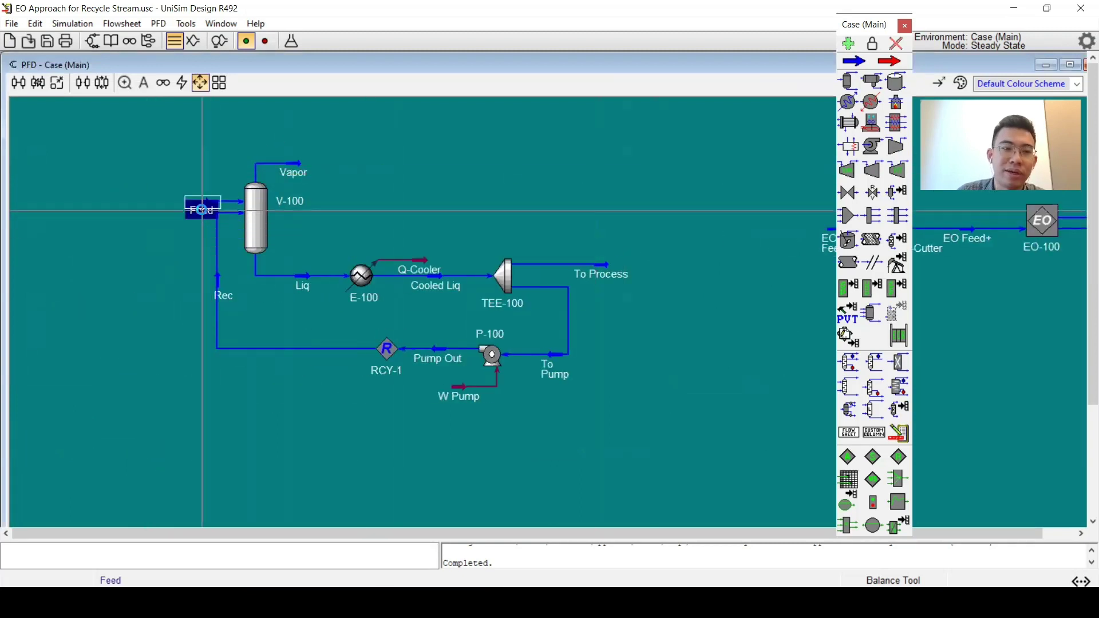
left_click(512, 172)
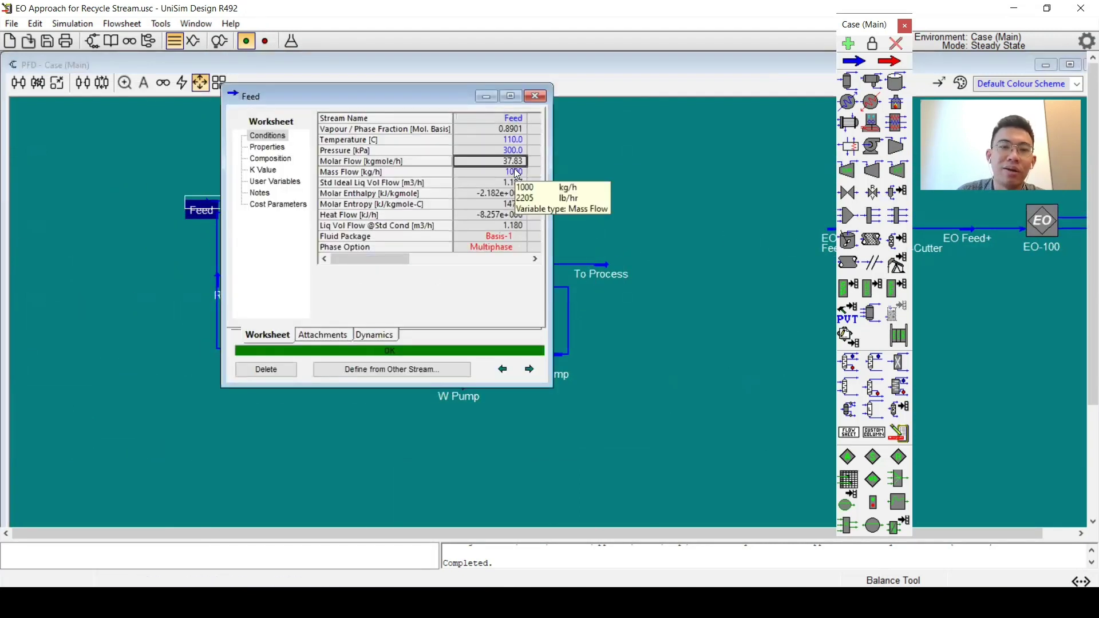
left_click(532, 96)
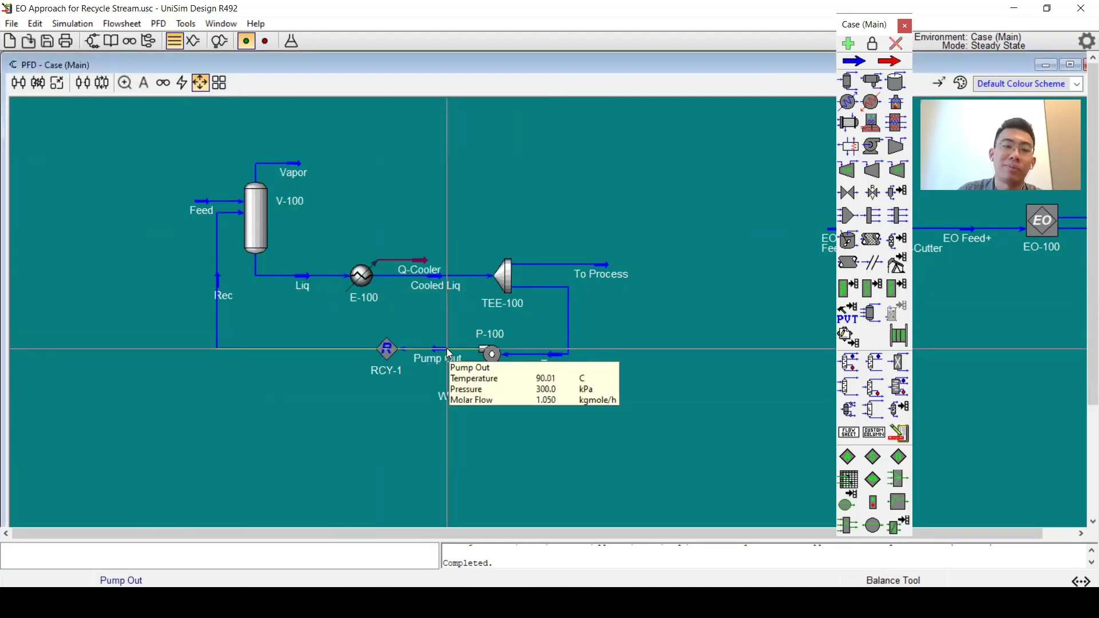
double_click(221, 295)
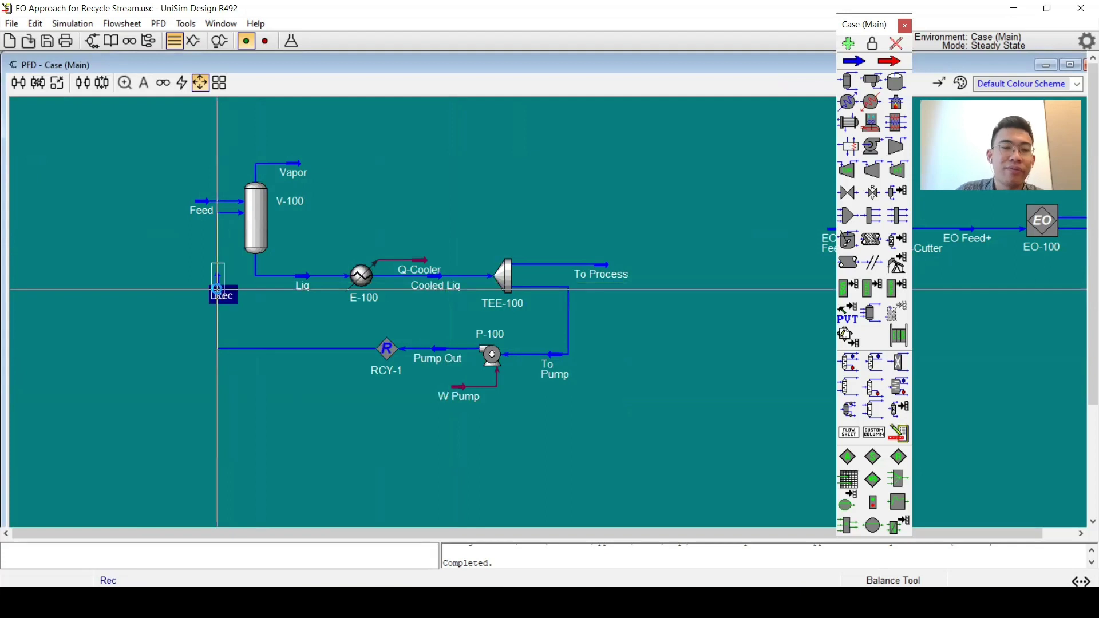
left_click(550, 112)
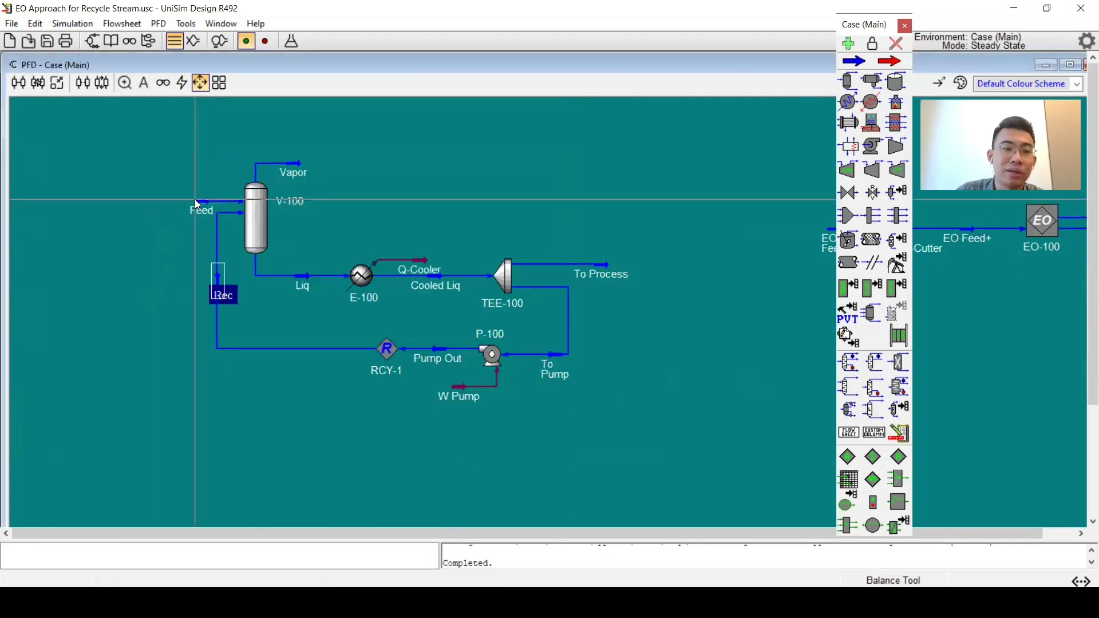
Clear the mass flow of the Feed stream in the sequential flowsheet.
double_click(198, 208)
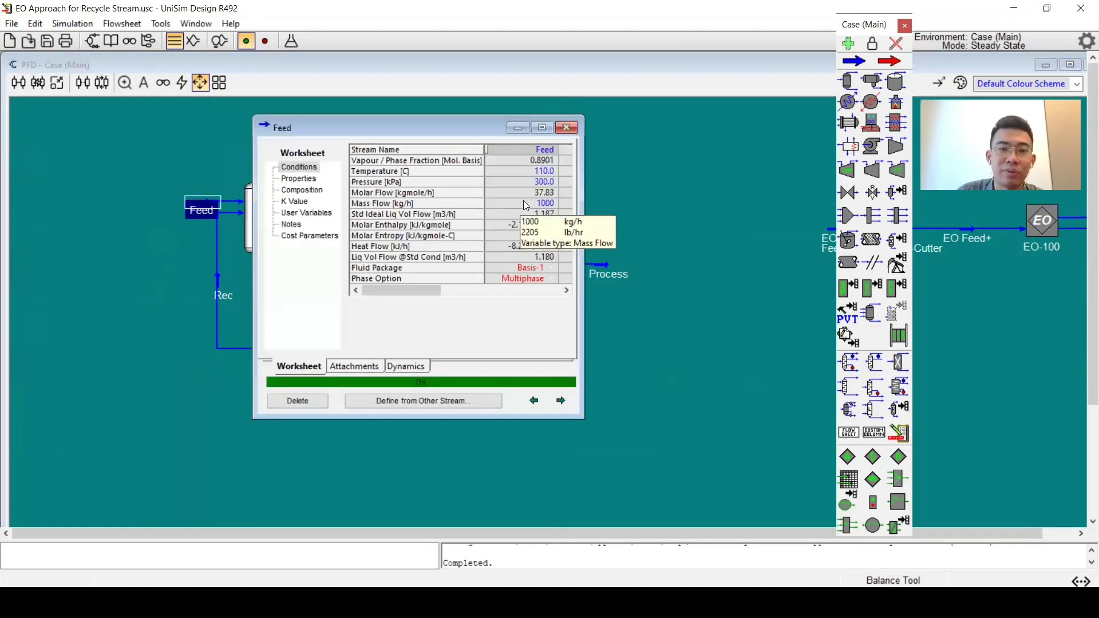
left_click(526, 204)
key("Delete")
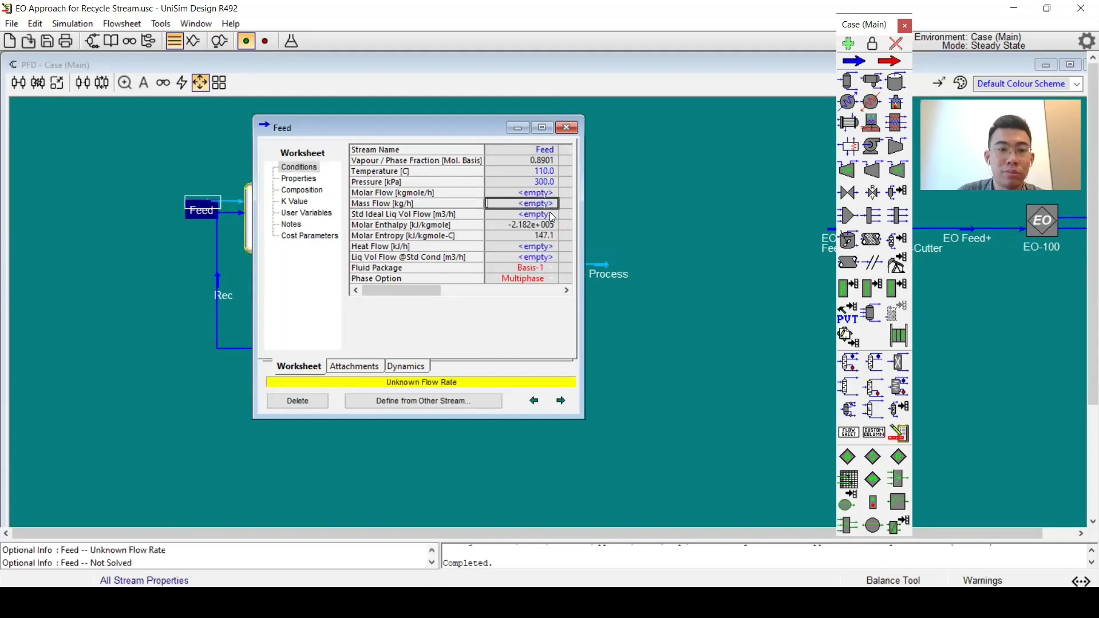
left_click(575, 129)
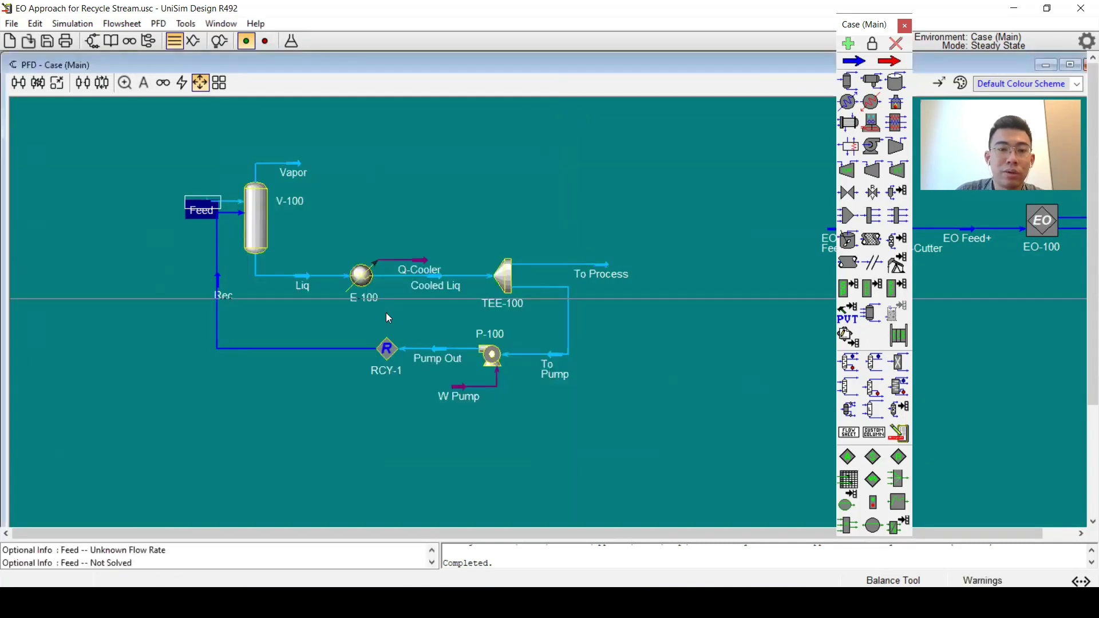
Try specifying a mass flow of 200 kg/h for the Pump Out stream and clear that value again.
double_click(437, 356)
left_click(557, 220)
type("200")
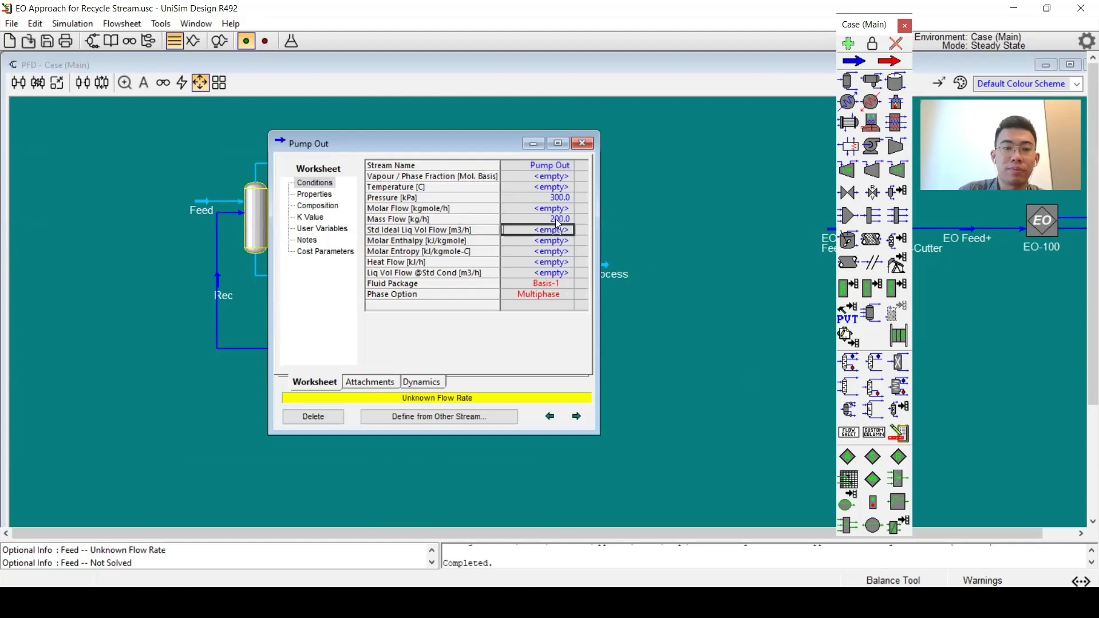
key("Return")
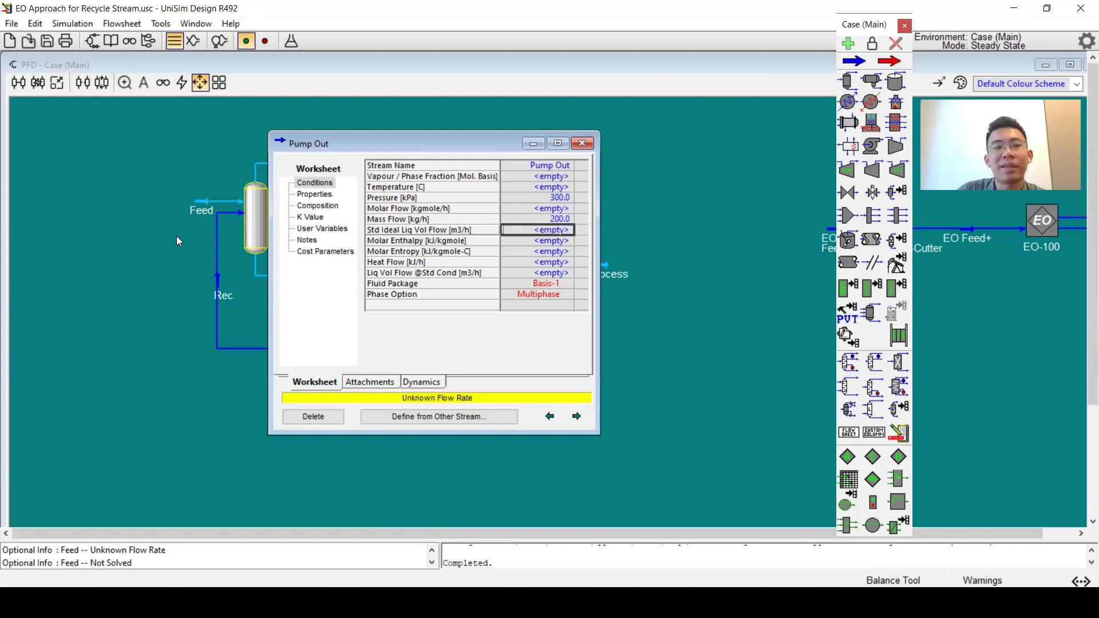
left_click(542, 220)
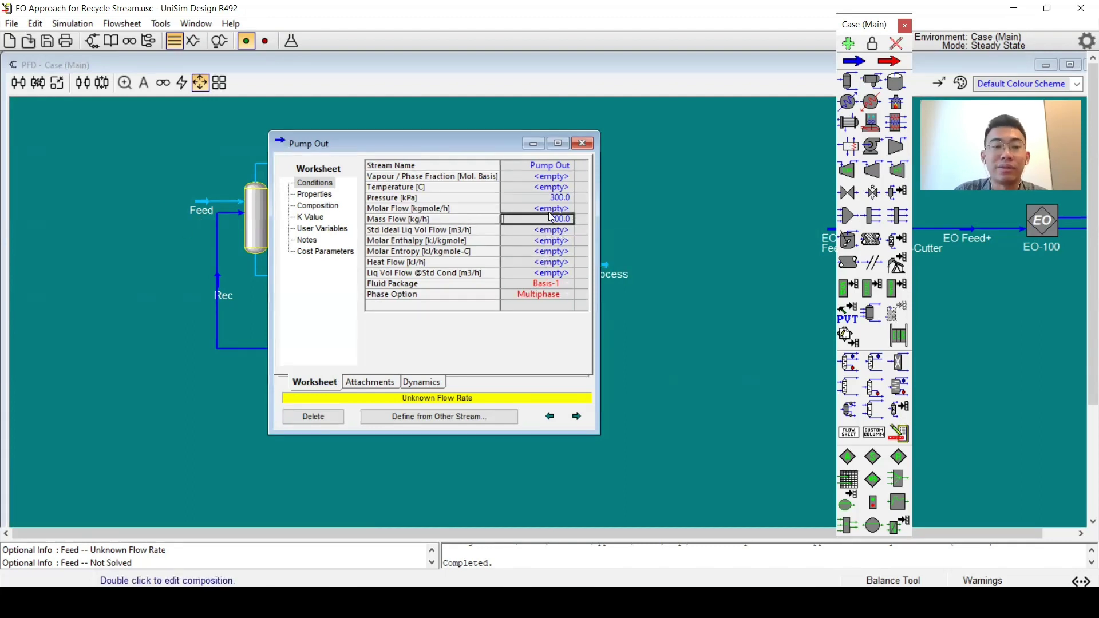
key("Delete")
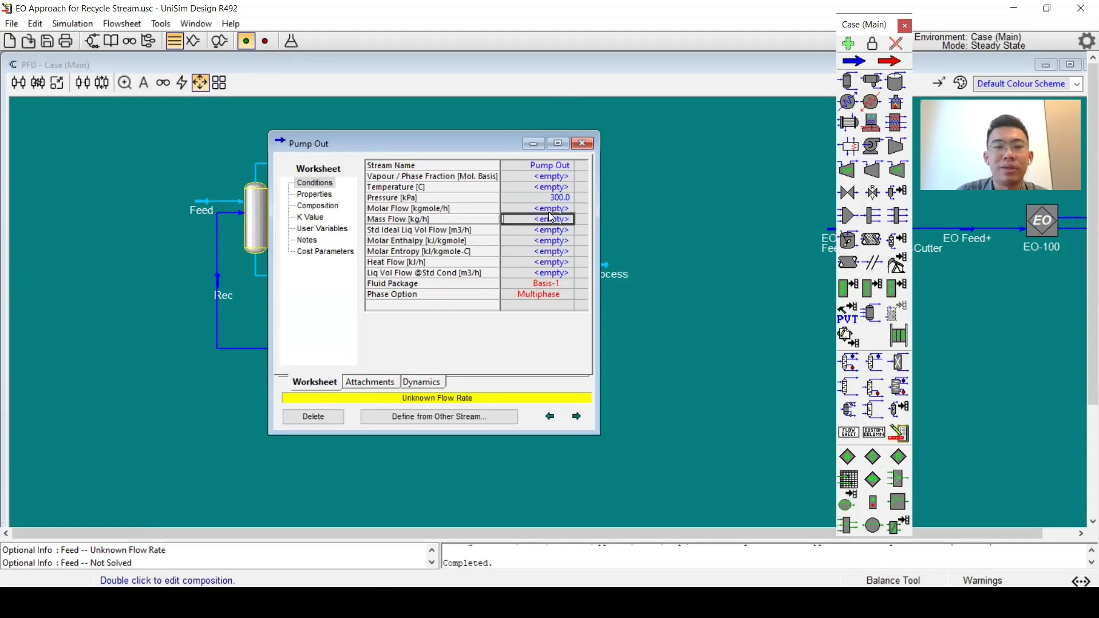
left_click(590, 144)
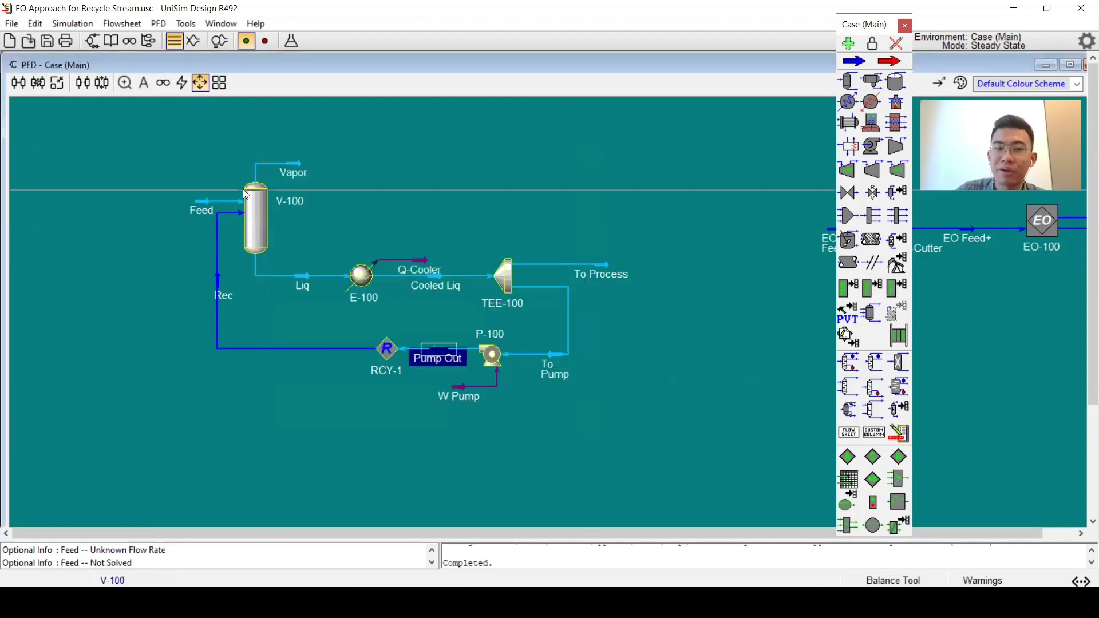
Set the Feed stream's mass flow to 1000 kg/h.
double_click(207, 207)
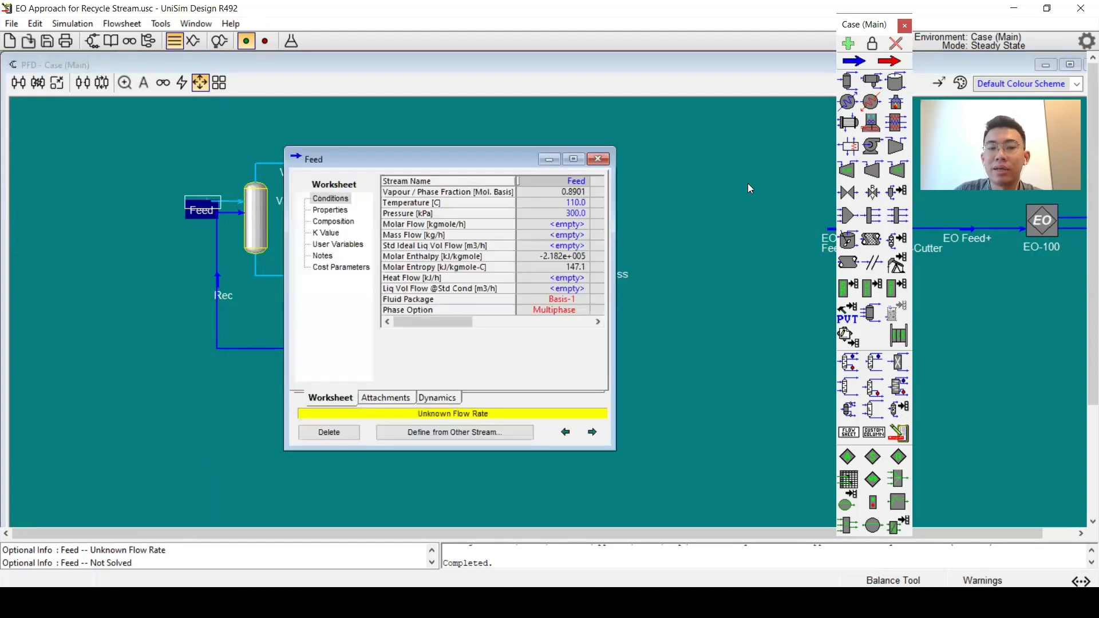
left_click(582, 235)
type("1000")
key("Return")
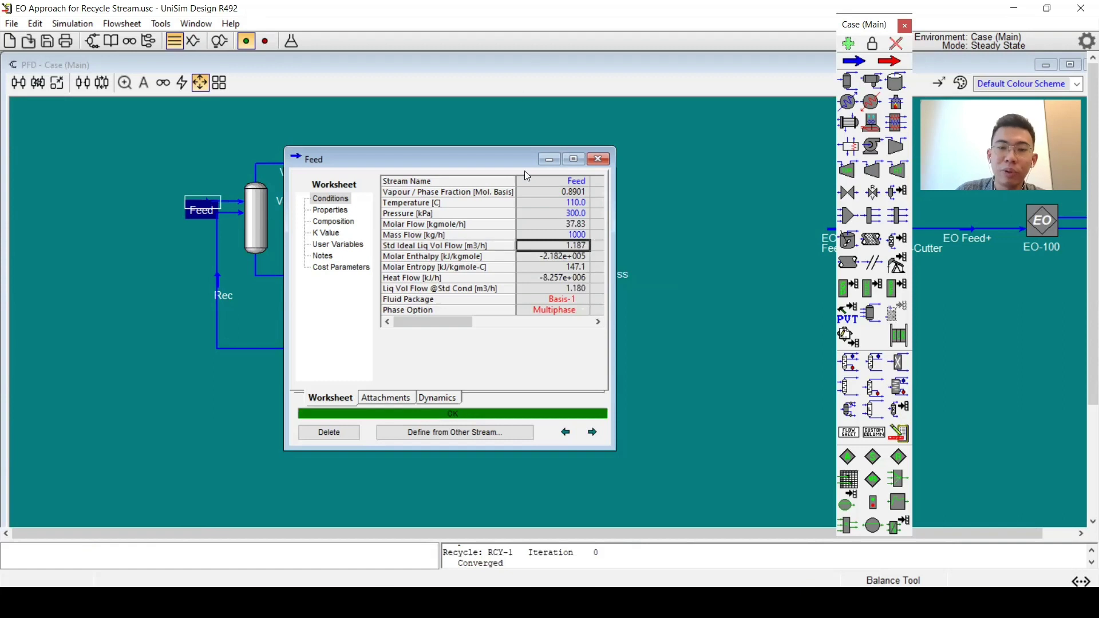
left_click(598, 161)
Clear the mass flow of the EO Feed- stream upstream of EO-100.
scroll(643, 221, "right", 7)
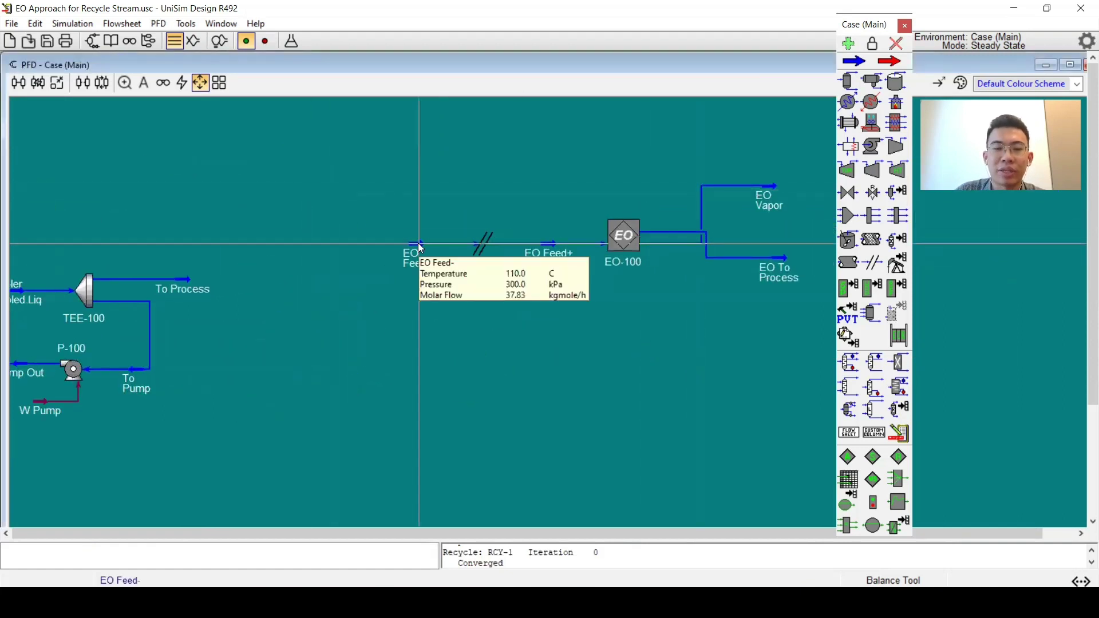
double_click(421, 248)
left_click(594, 252)
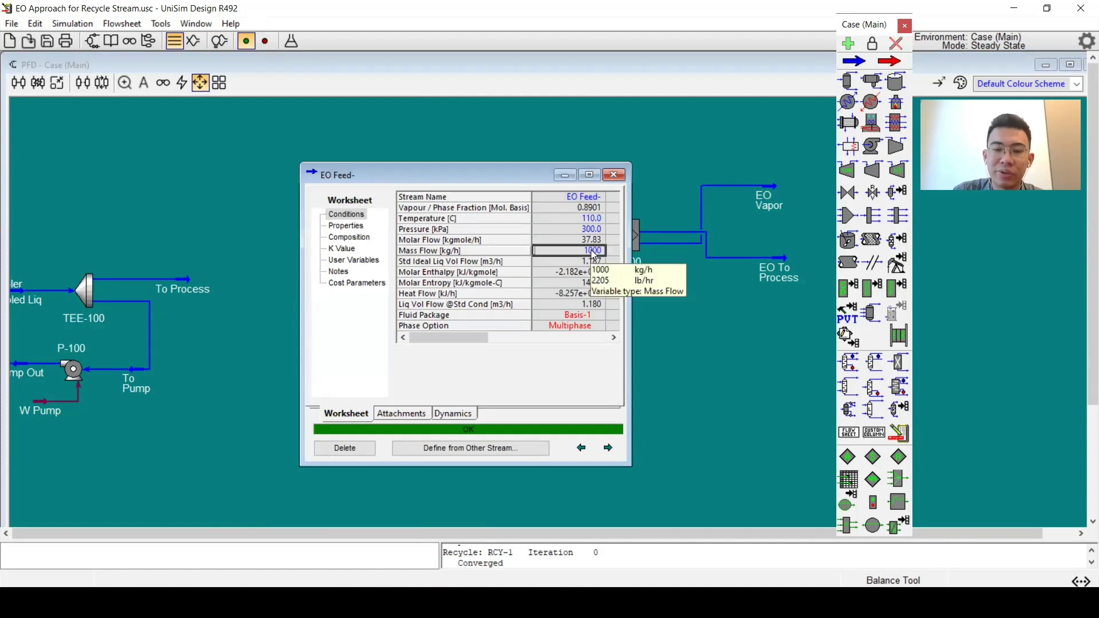
key("Delete")
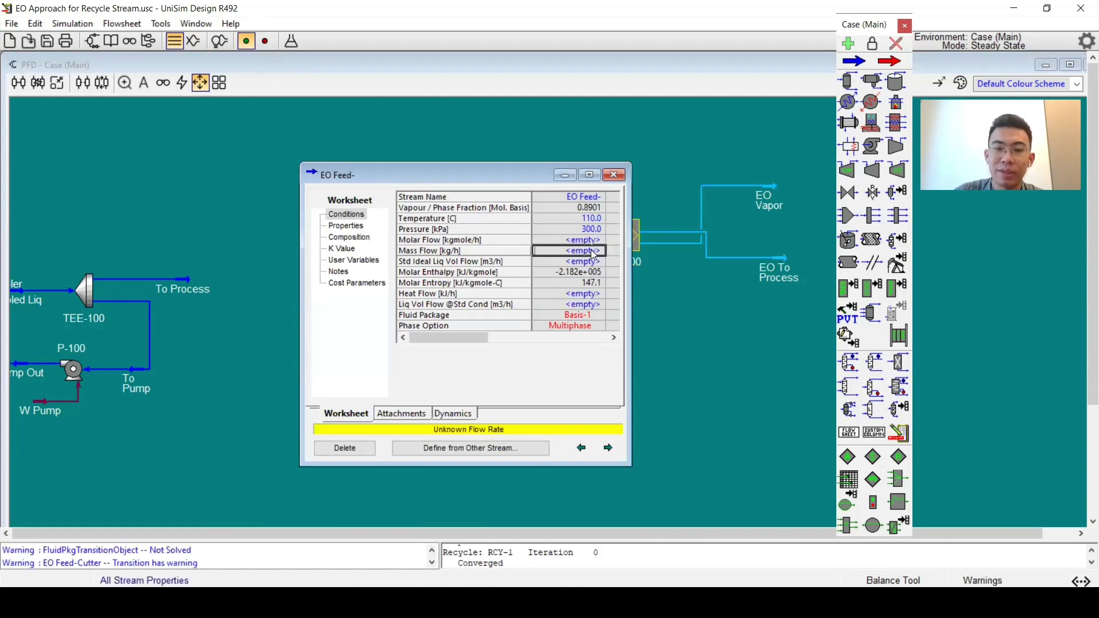
left_click(614, 174)
In the EO-100 sub-flowsheet, set the mass flow of the recycle stream from tee T-100 to pump P-100 to 200 kg/h.
double_click(621, 293)
left_click(389, 396)
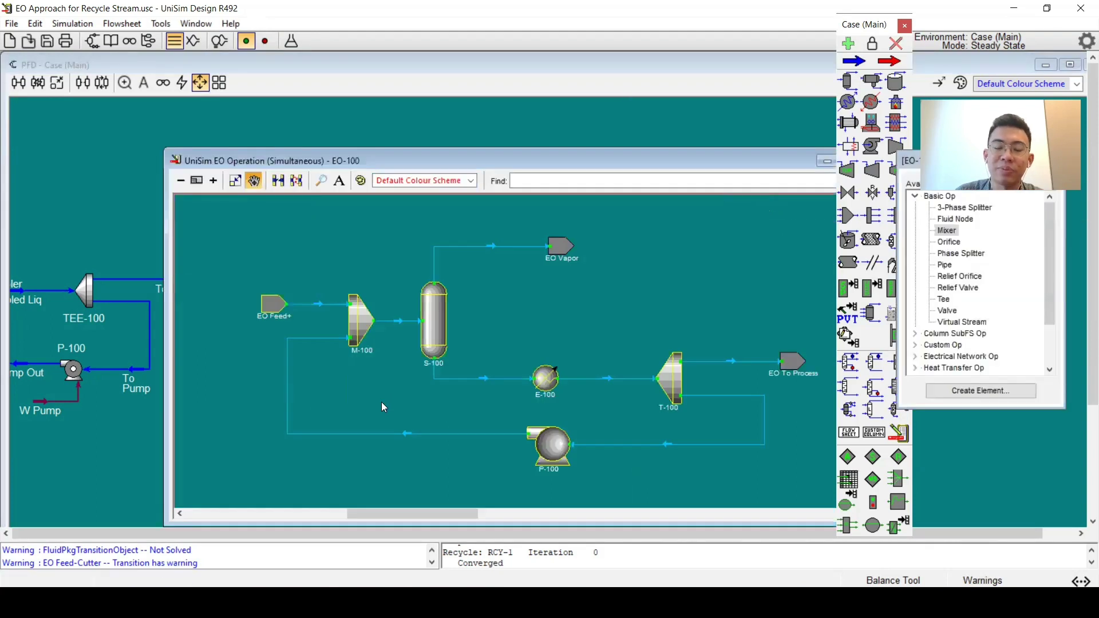
double_click(670, 443)
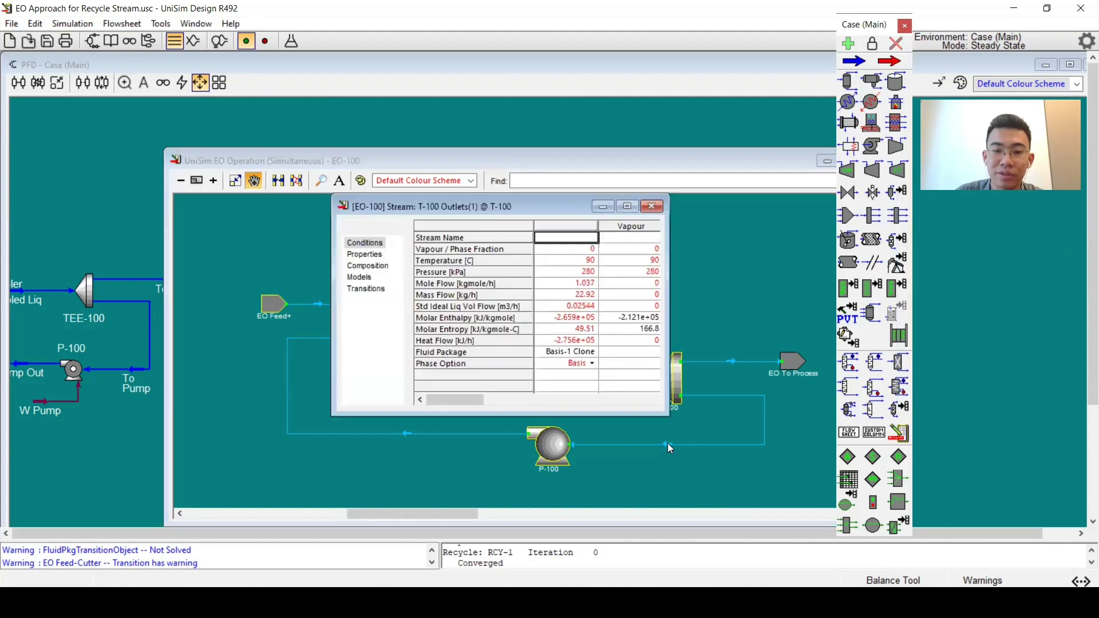
double_click(580, 309)
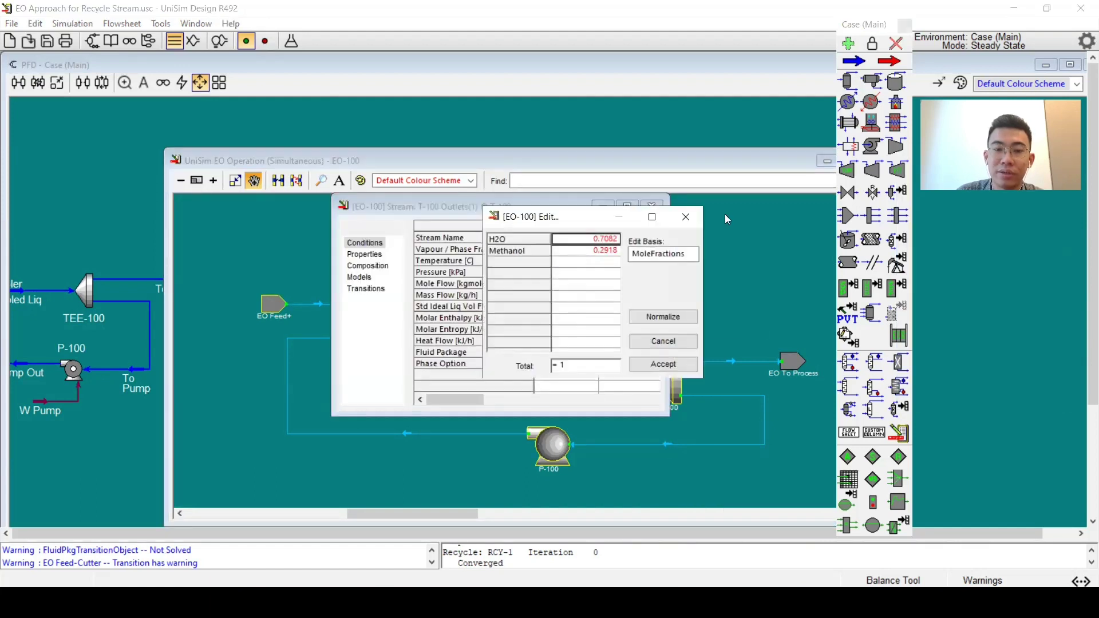
left_click(689, 216)
left_click(549, 295)
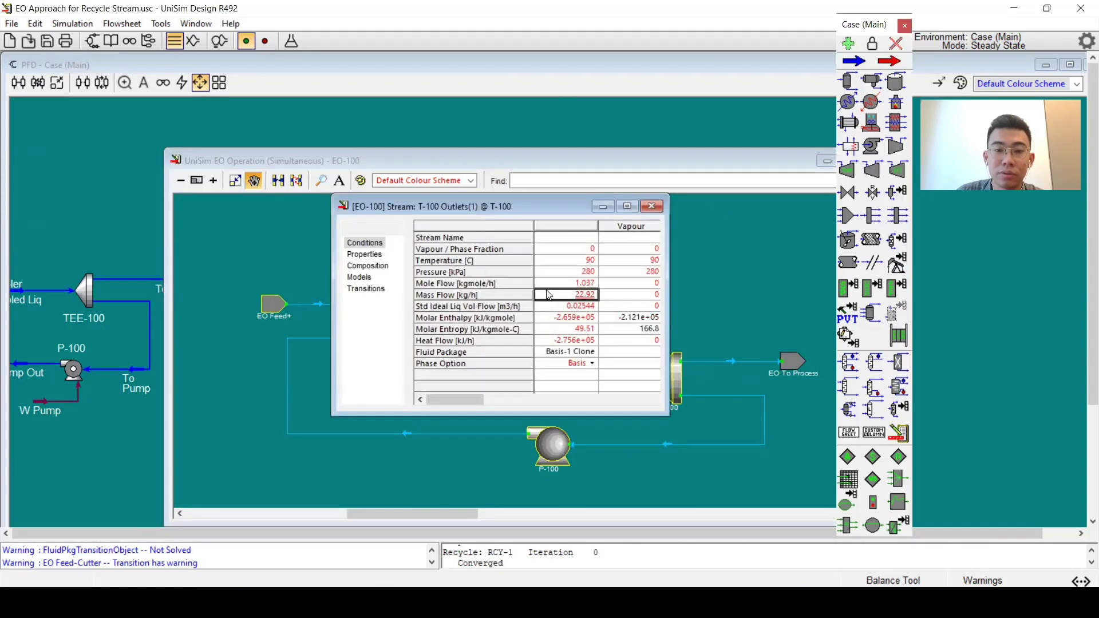
type("200")
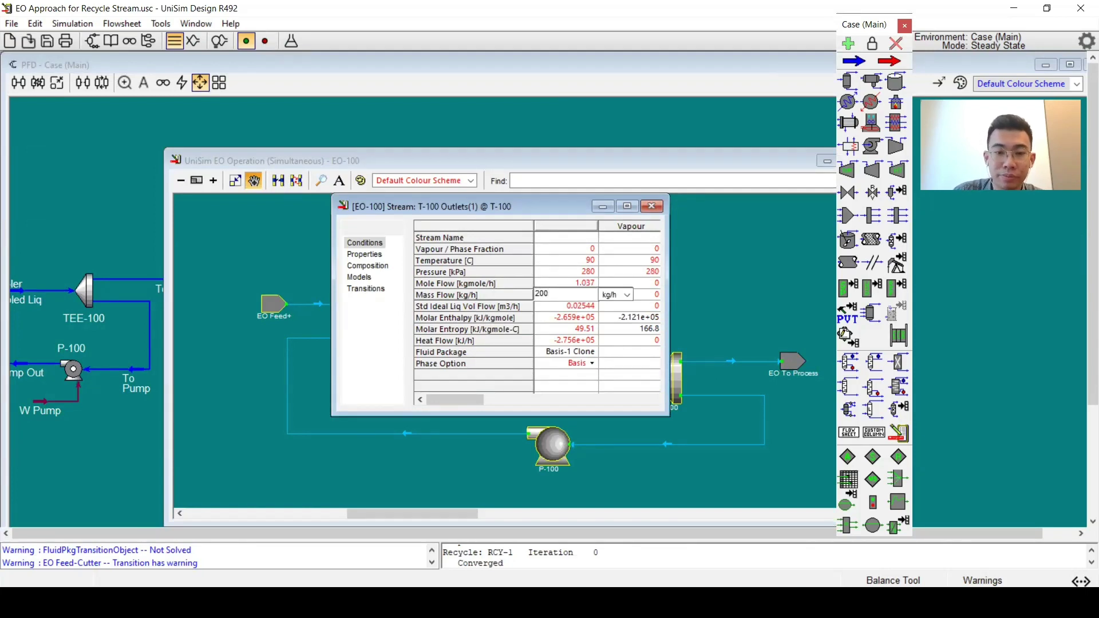
key("Return")
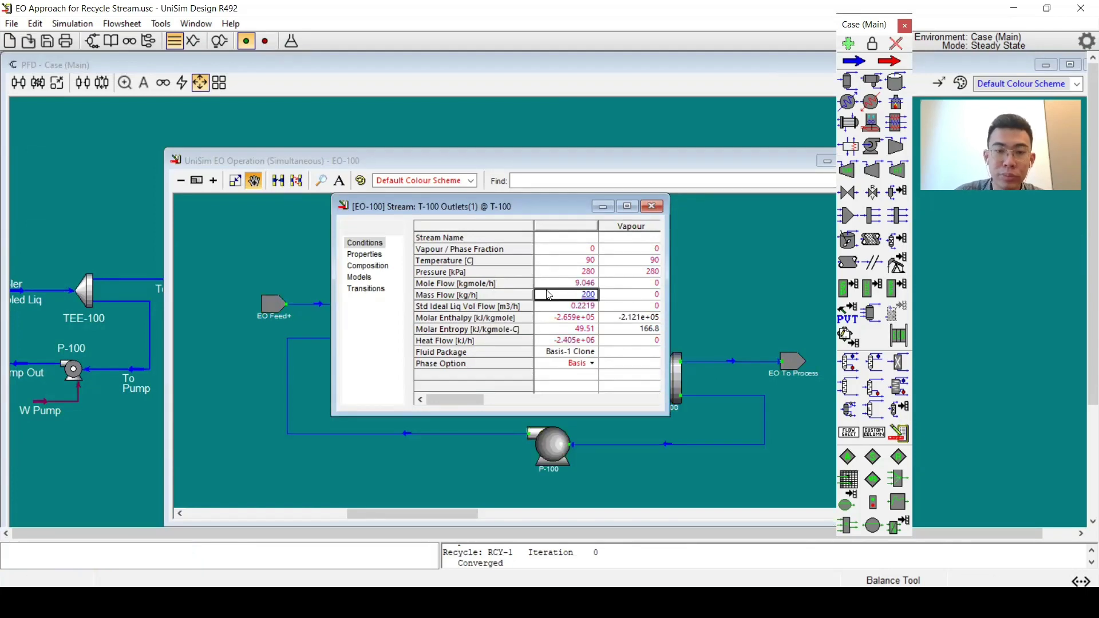
left_click(649, 207)
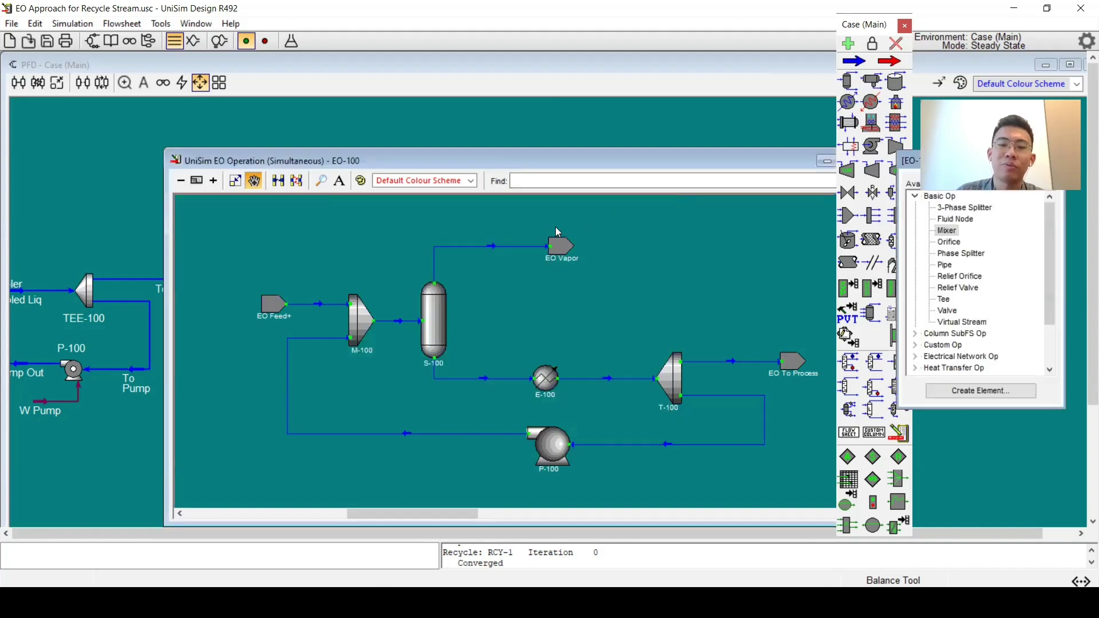
Examine the conditions of the EO Feed+ inlet, especially the back-calculated mass flow.
double_click(273, 304)
left_click(380, 281)
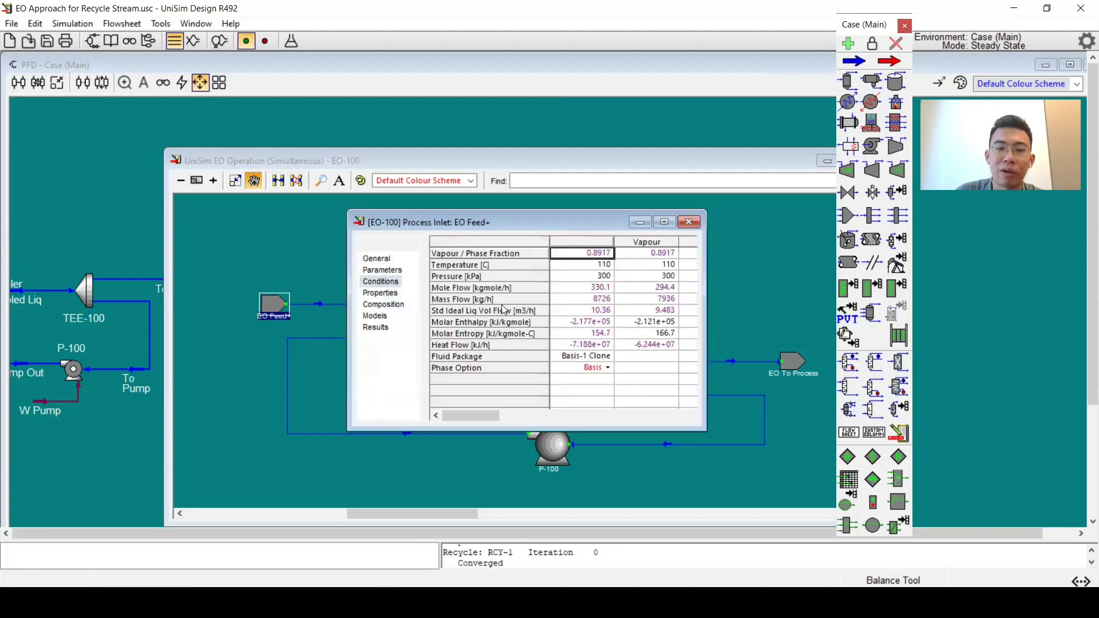
mouse_move(598, 304)
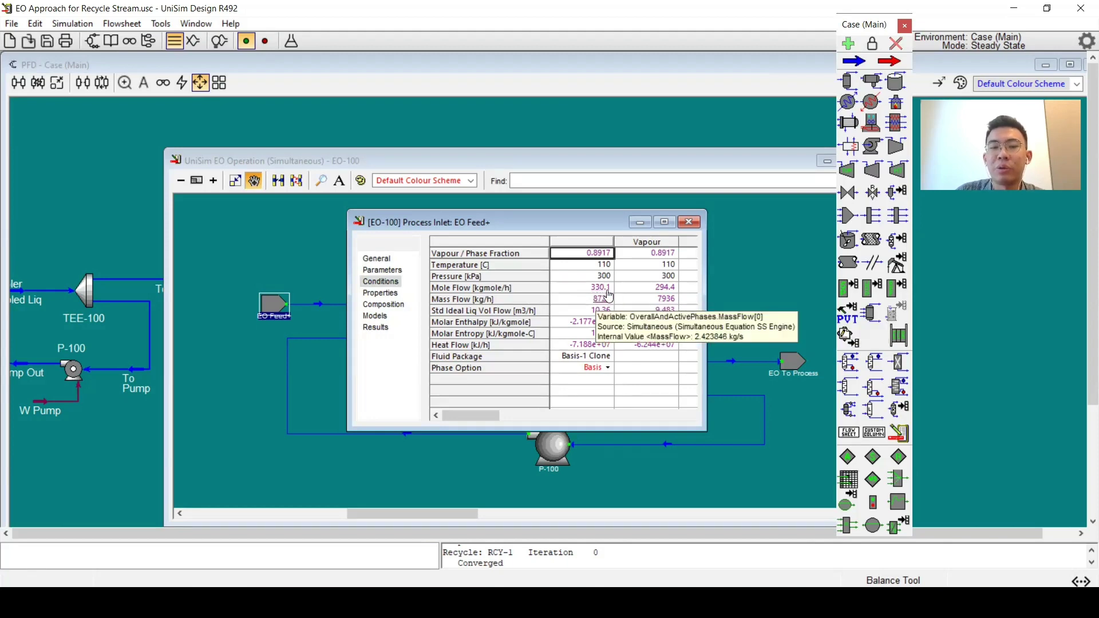
left_click(688, 223)
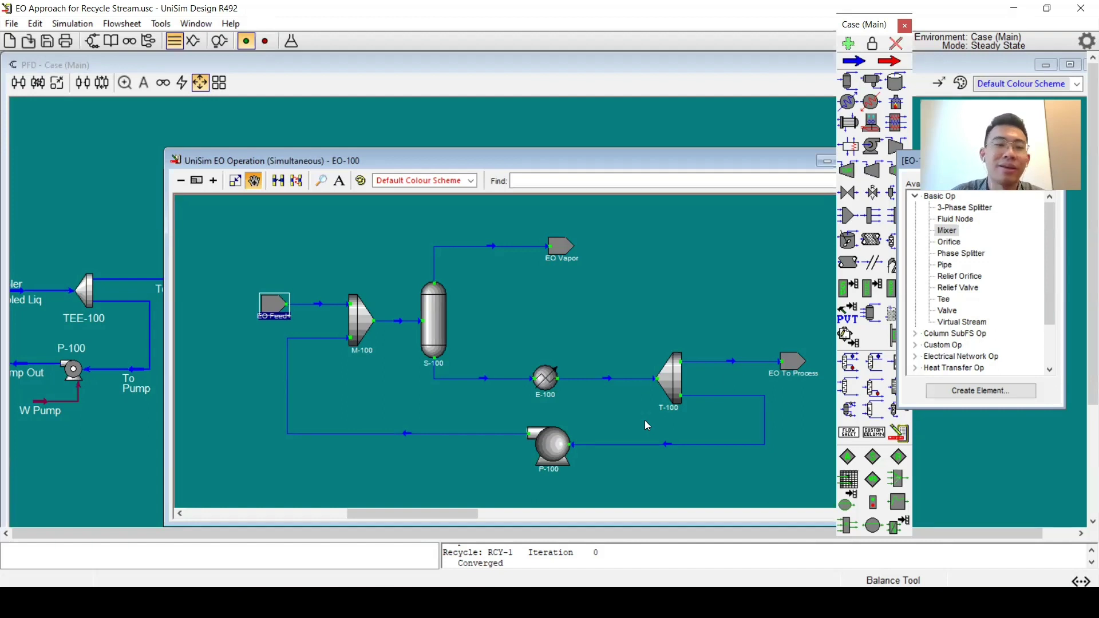
Clear the specified mass flow of the recycle stream between T-100 and P-100.
double_click(671, 446)
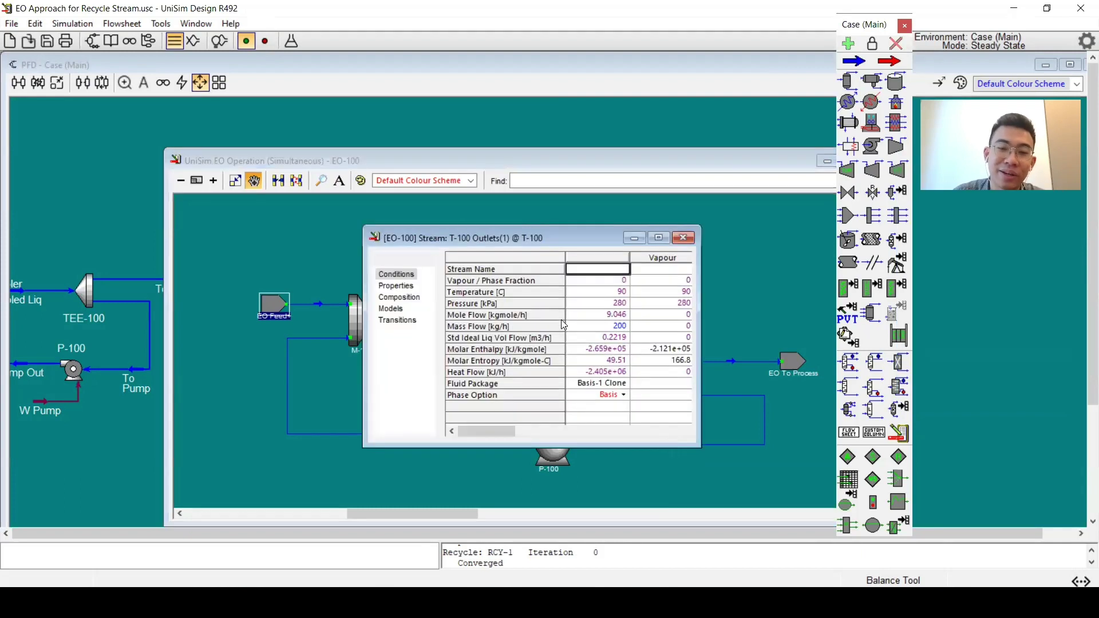
left_click(596, 331)
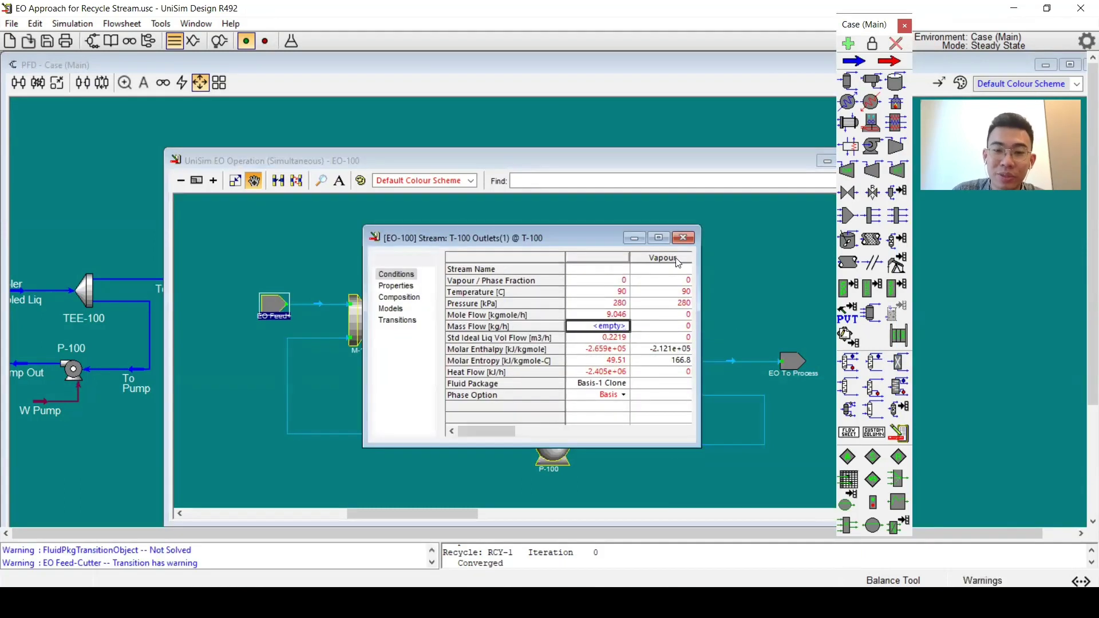
left_click(683, 238)
Set the mass flow of the EO Vapor process outlet to 800 kg/h.
double_click(573, 255)
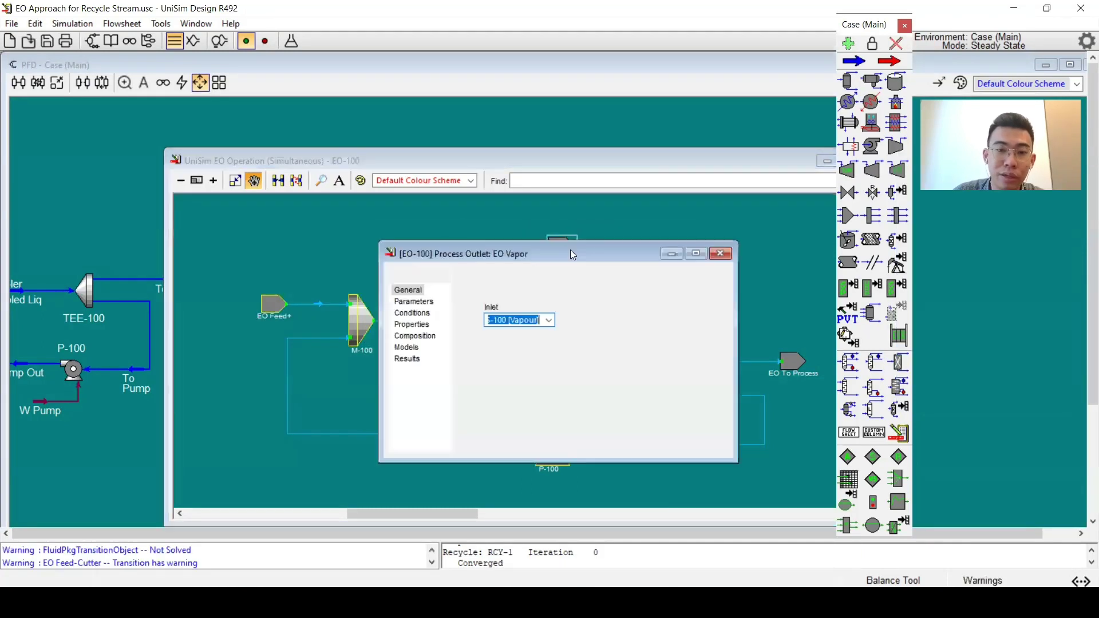
left_click(412, 313)
left_click(641, 334)
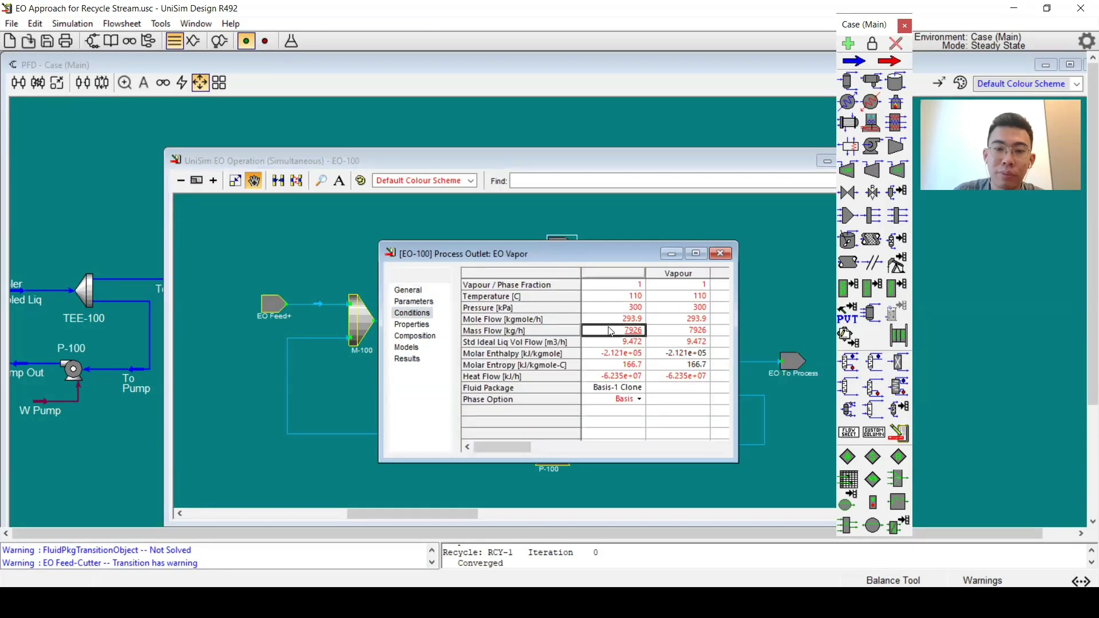
type("800")
key("Return")
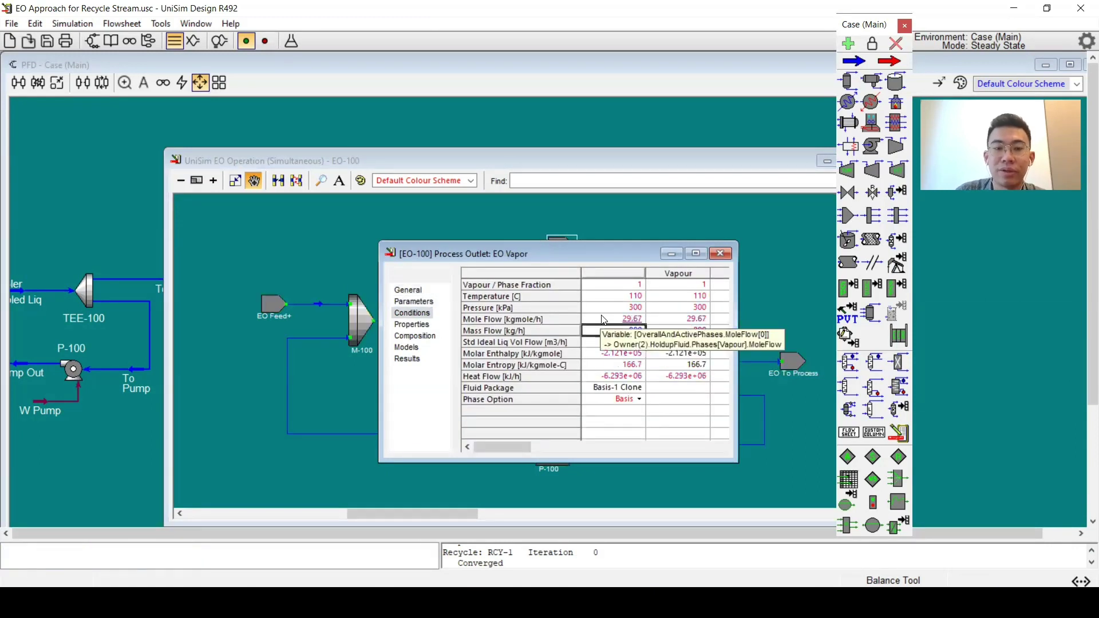
left_click(721, 253)
Return to the main sequential flowsheet and clear the Feed stream's mass flow.
left_click(123, 504)
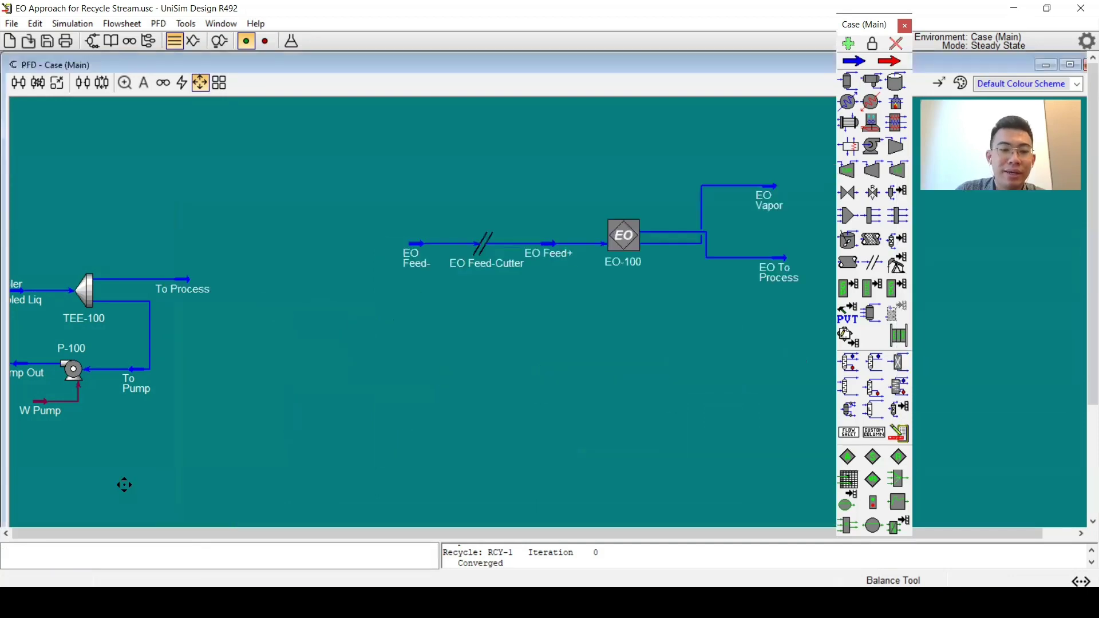
double_click(122, 199)
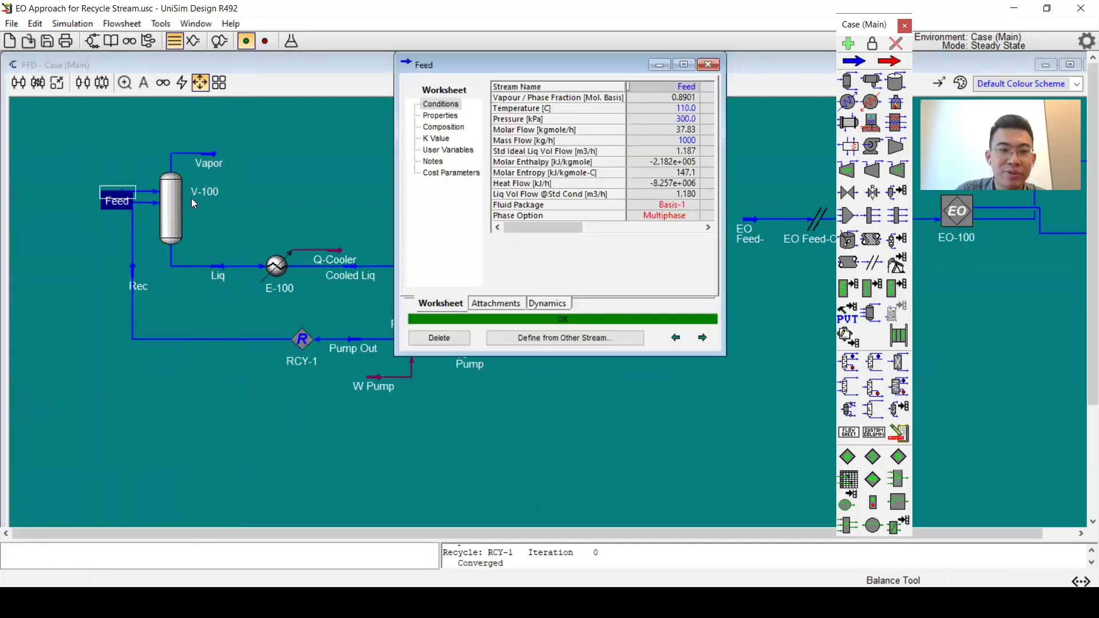
left_click(664, 140)
key("Delete")
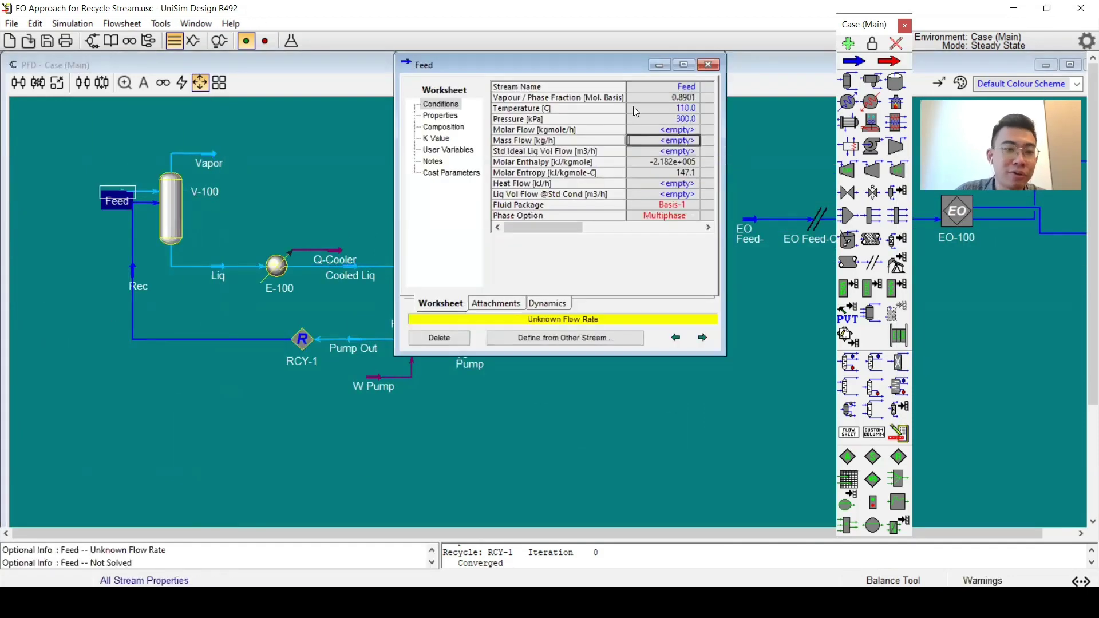
Try specifying a mass flow of 300 kg/h for the Vapor stream and clear that value again.
double_click(212, 164)
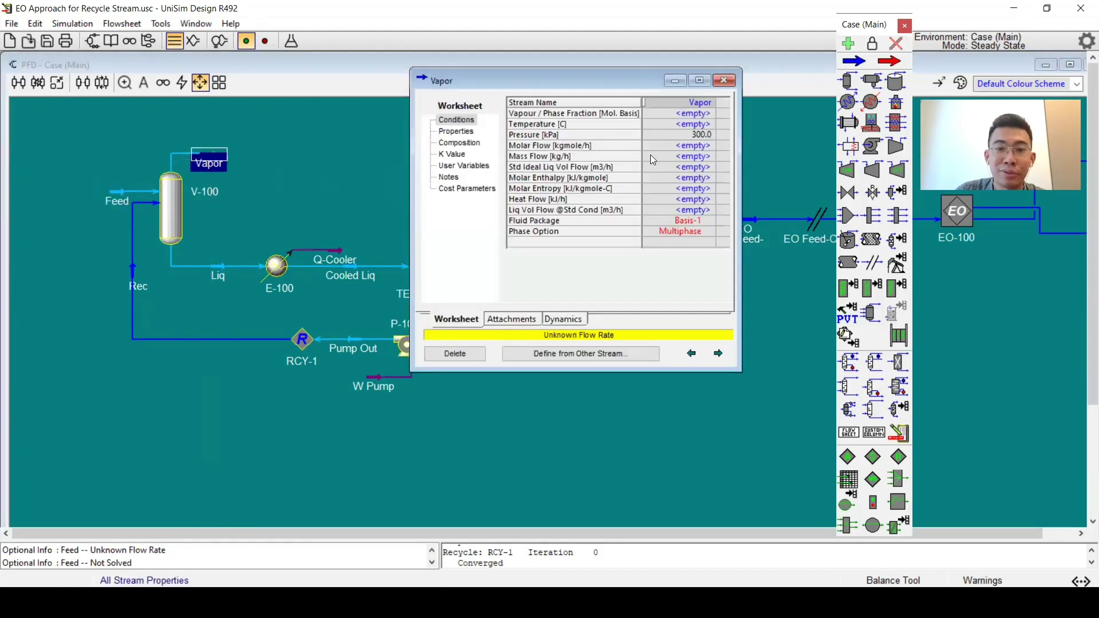
type("300")
key("Return")
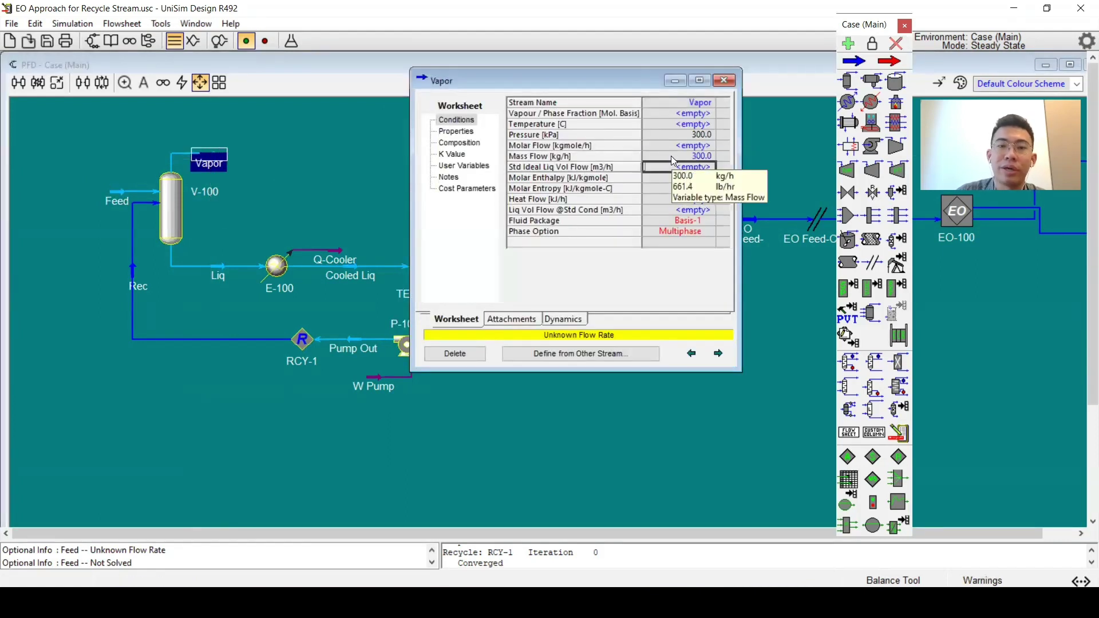
left_click(673, 158)
key("Delete")
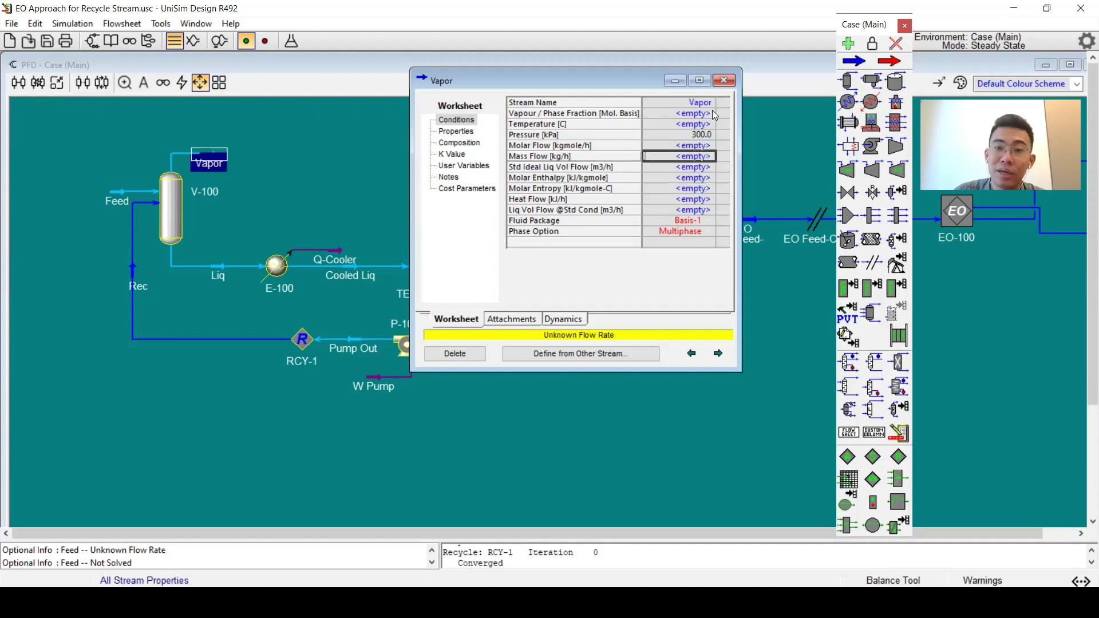
left_click(725, 81)
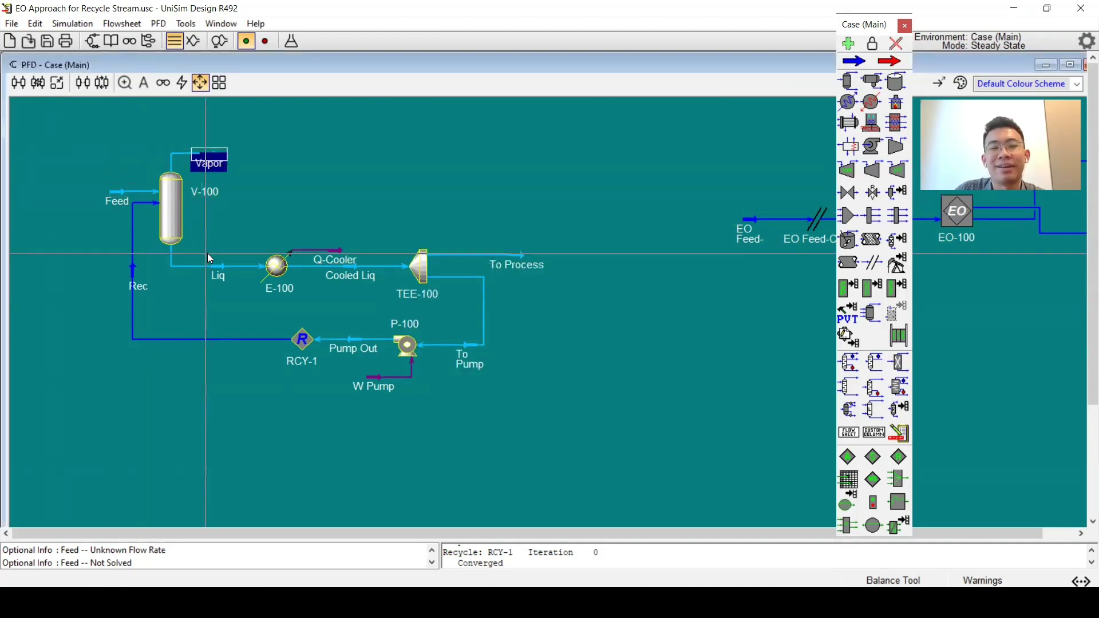
Try specifying a mass flow of 200 kg/h for the Liq stream below V-100 and clear that value again.
double_click(218, 276)
left_click(683, 174)
type("200")
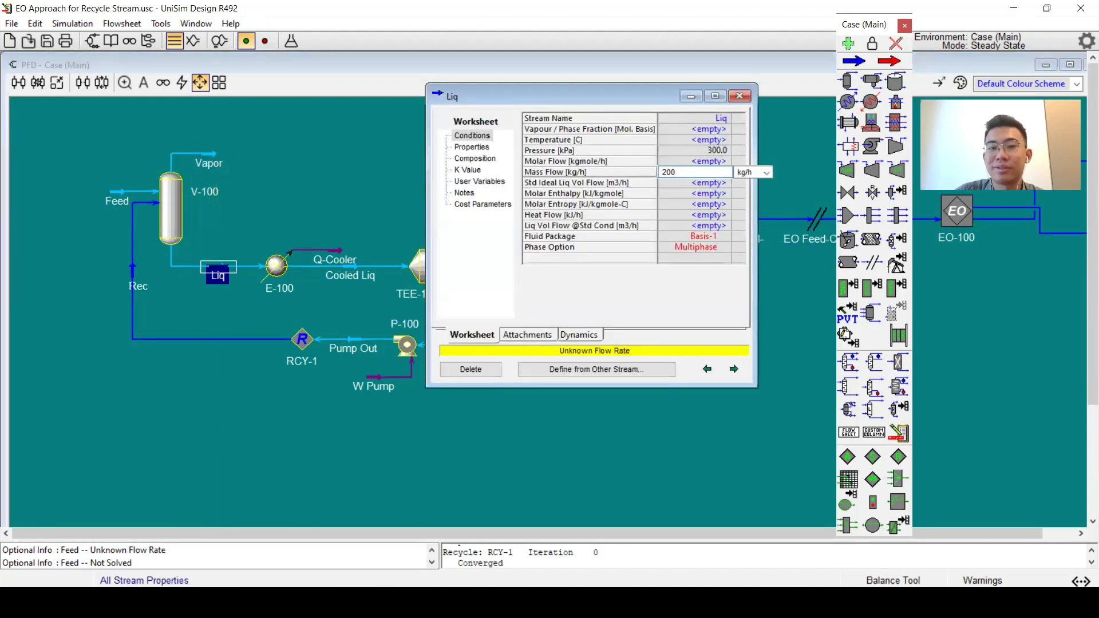
key("Return")
left_click(281, 265)
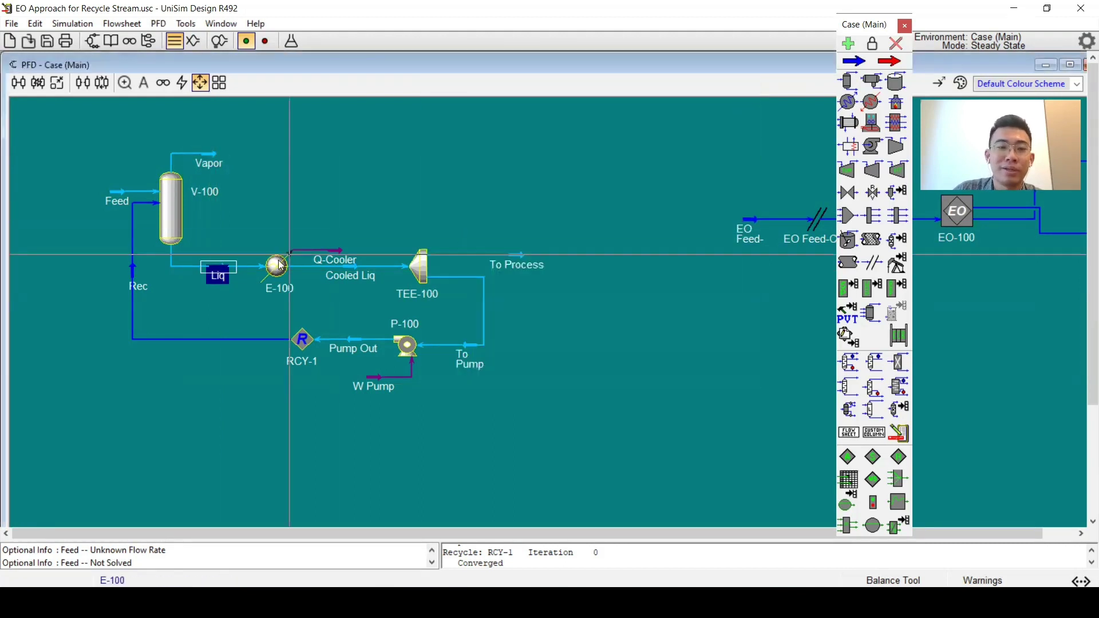
double_click(218, 275)
left_click(729, 178)
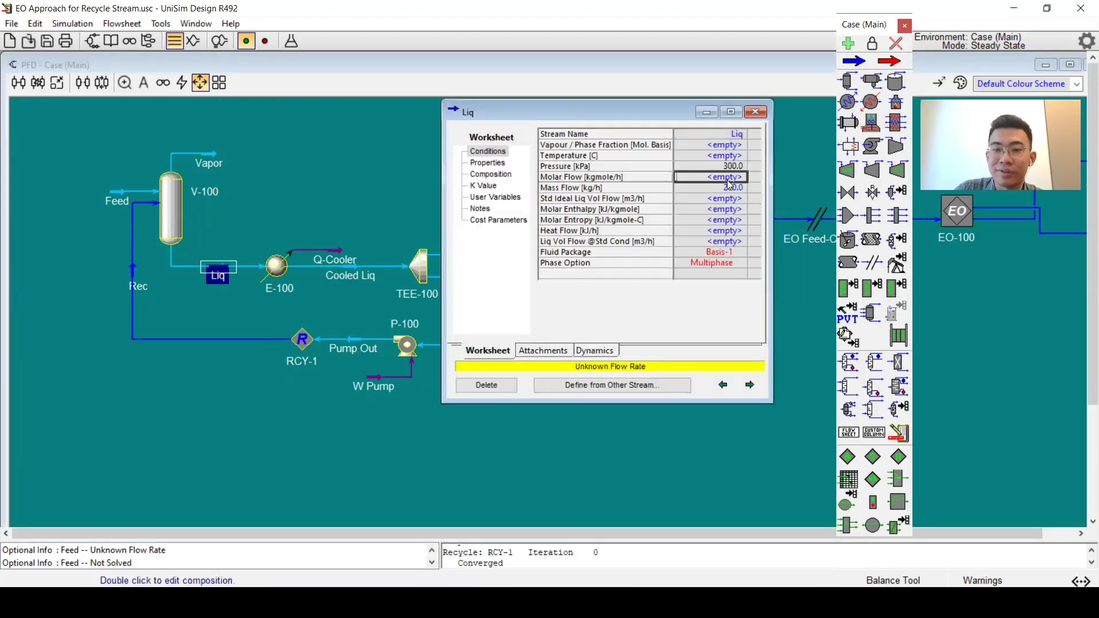
key("Down")
key("Delete")
left_click(756, 111)
Reopen the EO-100 sub-flowsheet and check the conditions of the EO Vapor outlet.
scroll(310, 466, "right", 7)
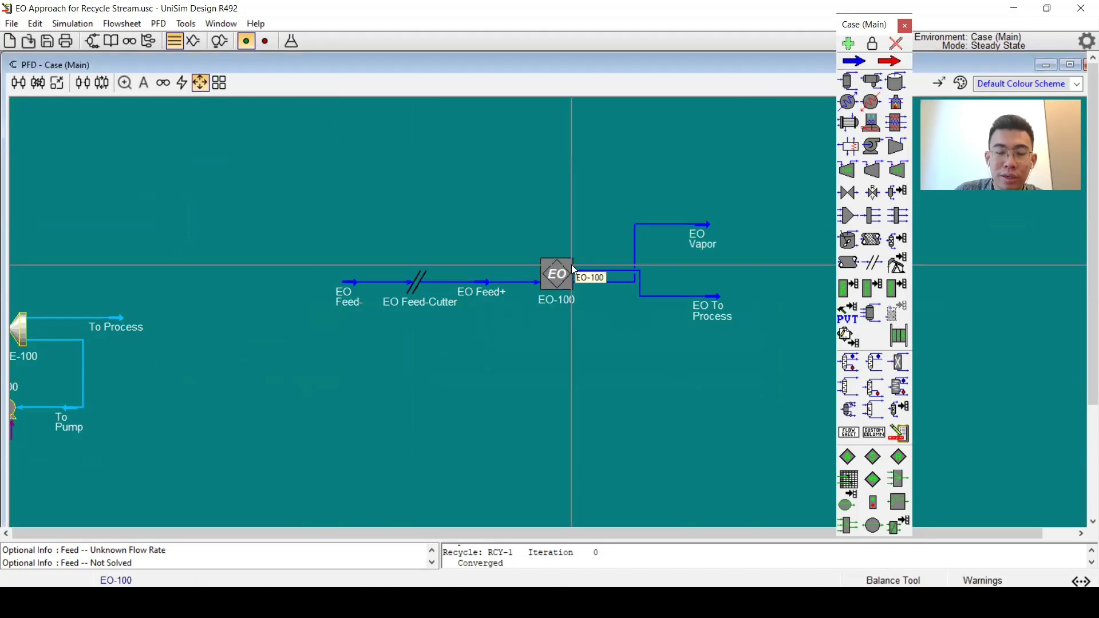
double_click(574, 269)
left_click(396, 395)
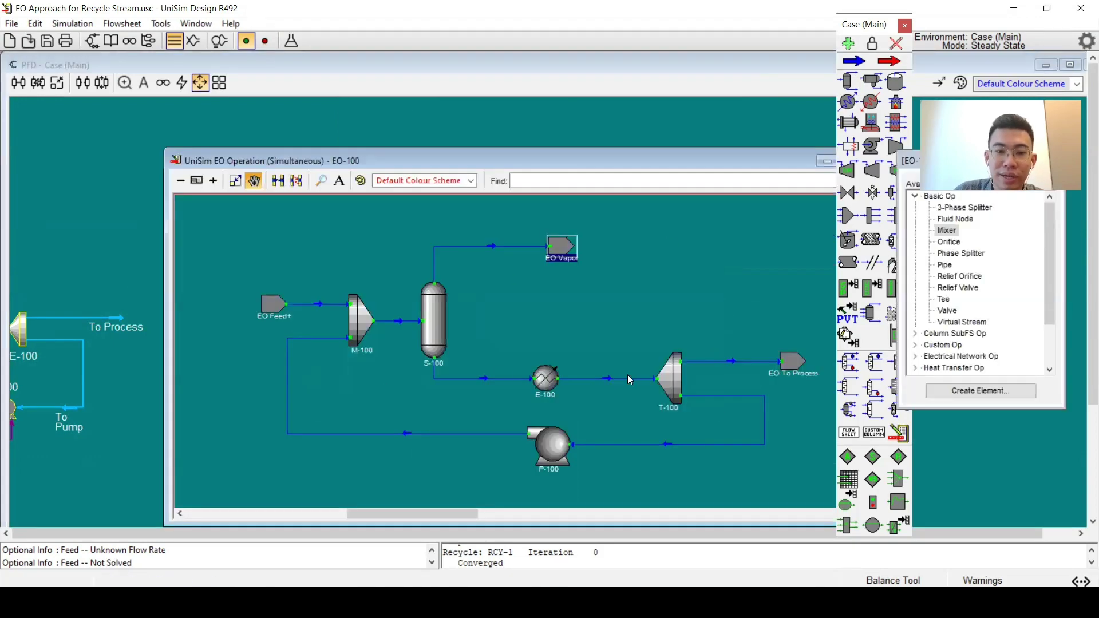
double_click(556, 246)
left_click(491, 187)
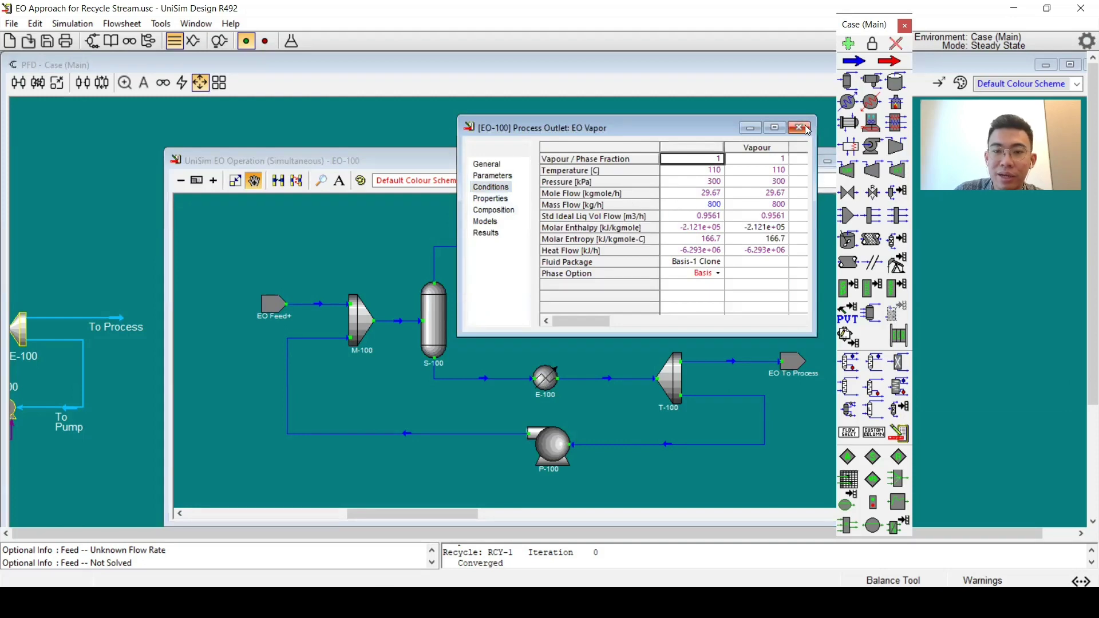
left_click(806, 129)
Clear the EO To Process flow ratio in the split parameters of tee T-100.
double_click(668, 379)
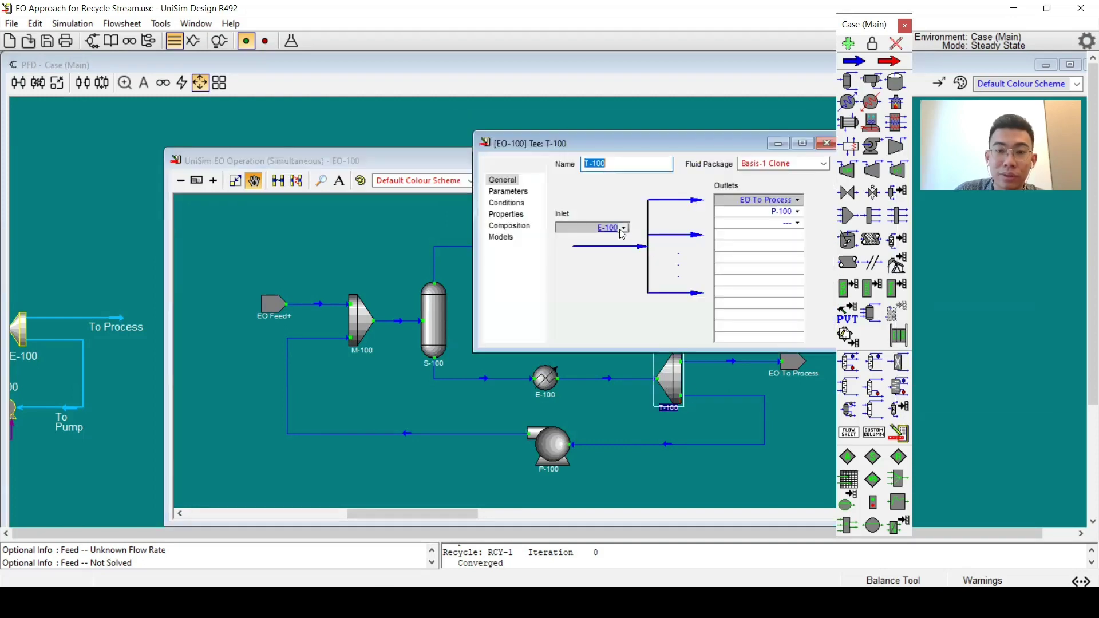
left_click(512, 193)
left_click(669, 251)
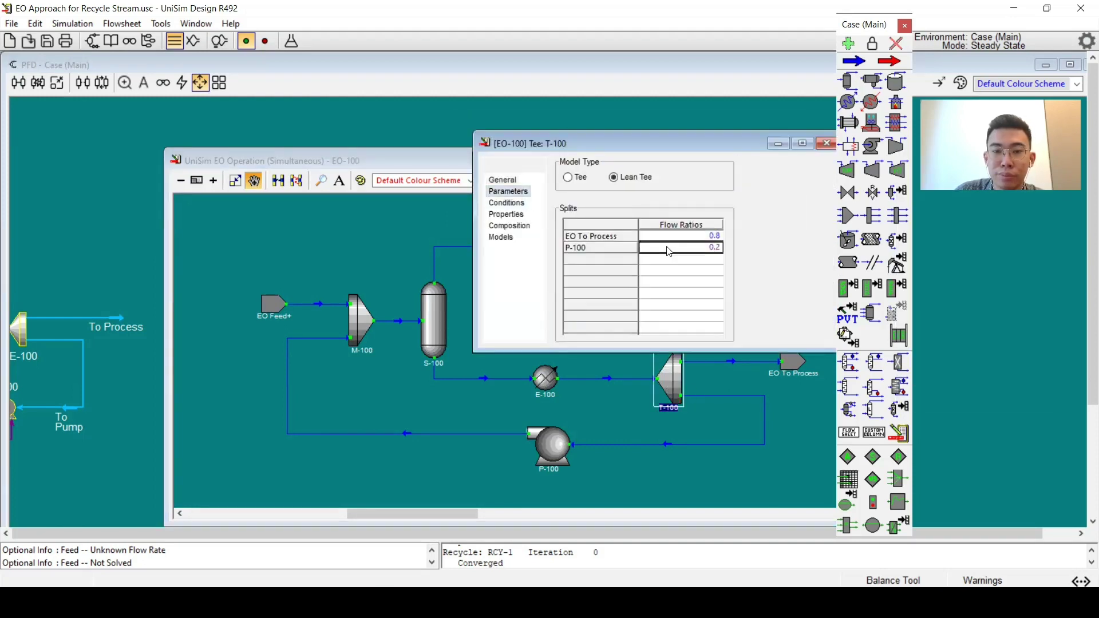
left_click(662, 239)
key("Delete")
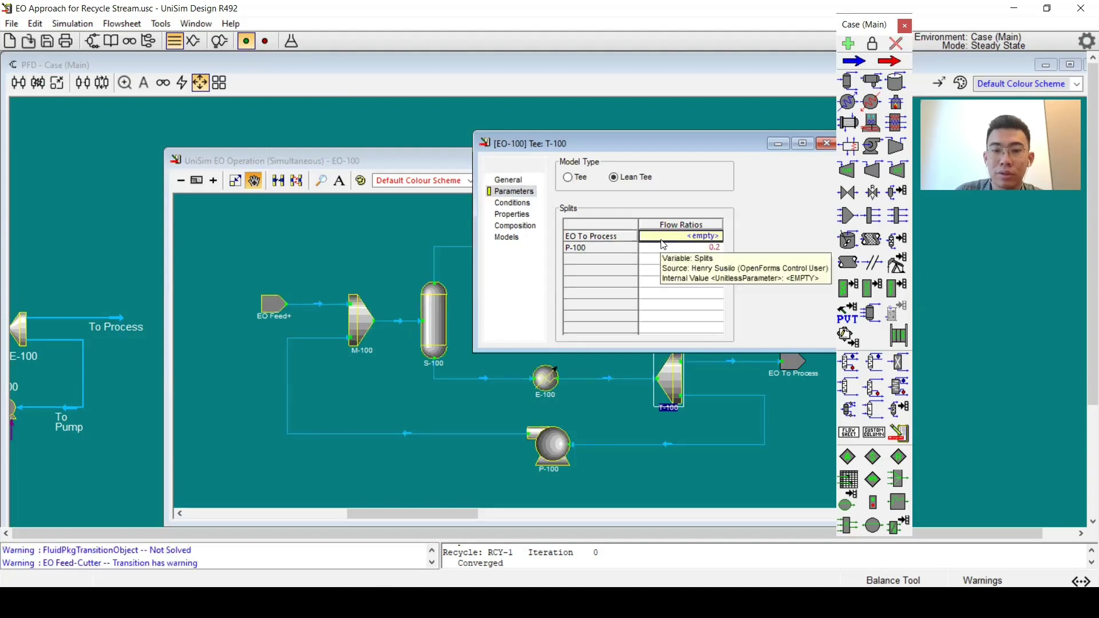
left_click(826, 143)
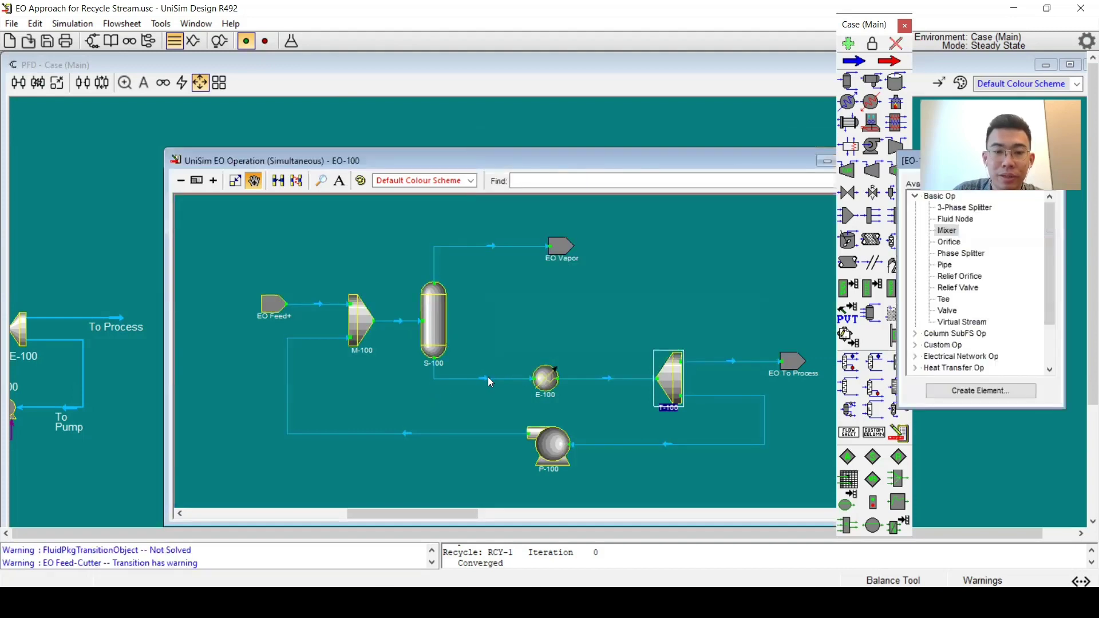
Set the mass flow of the liquid stream from separator S-100 to E-100 to 200 kg/h.
double_click(486, 378)
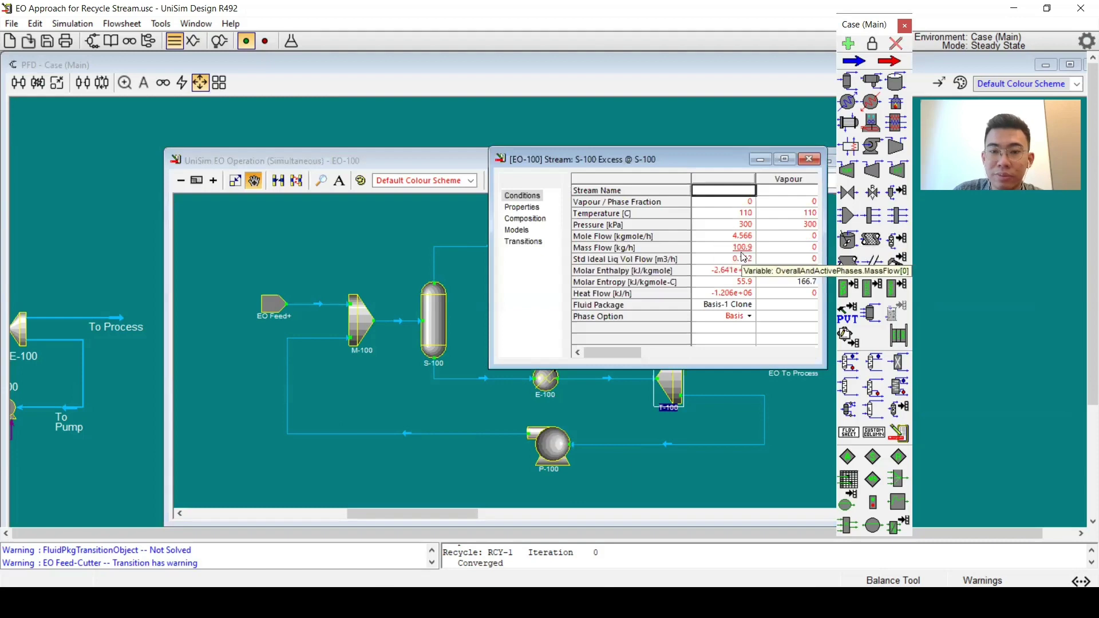
left_click(712, 249)
type("200")
key("Return")
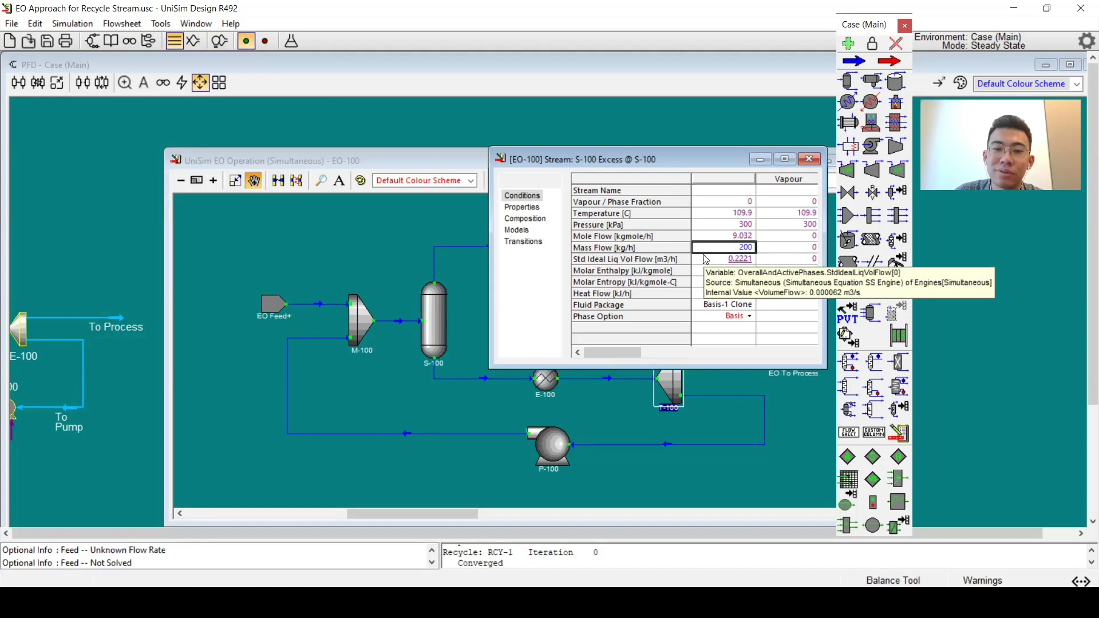
left_click(809, 160)
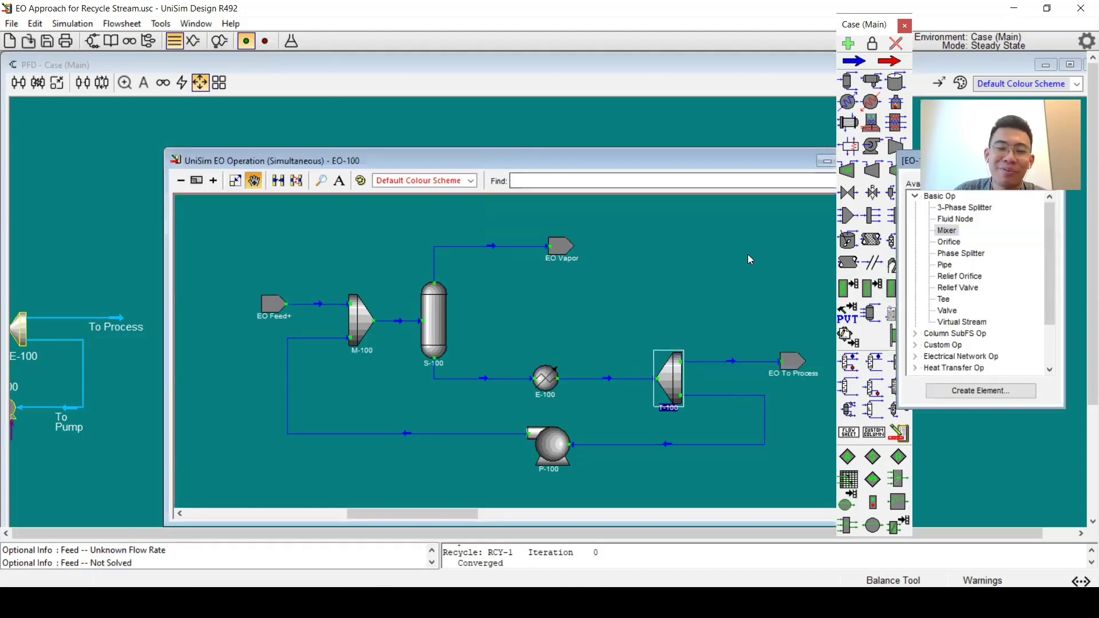